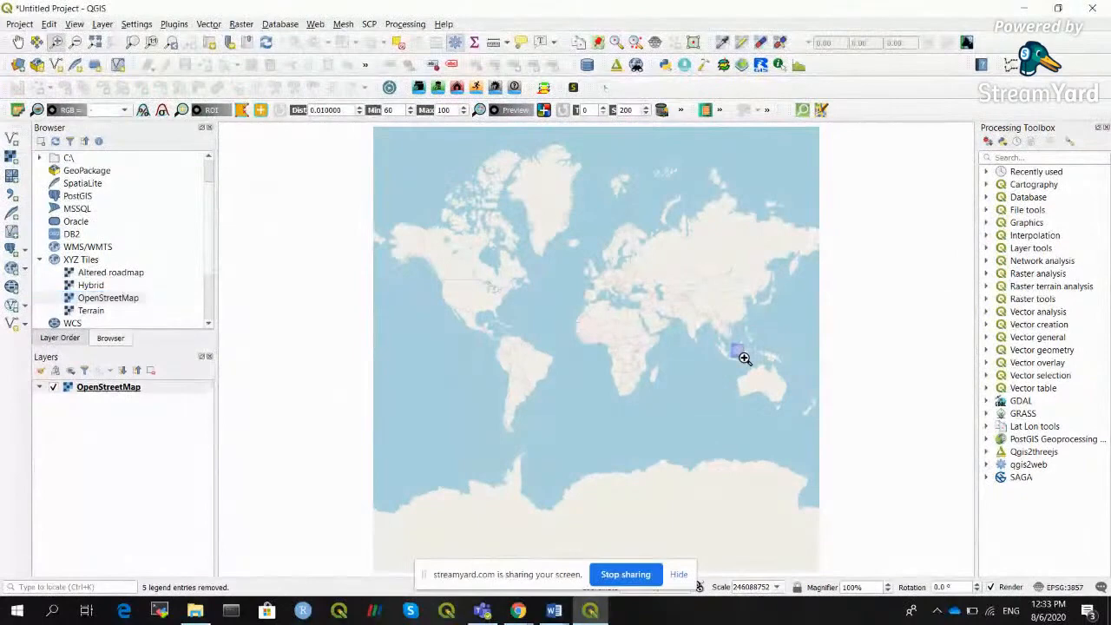
Zoom the OpenStreetMap basemap in on the city of Pontianak and adjust the framing of its urban area.
drag(342, 213, 476, 329)
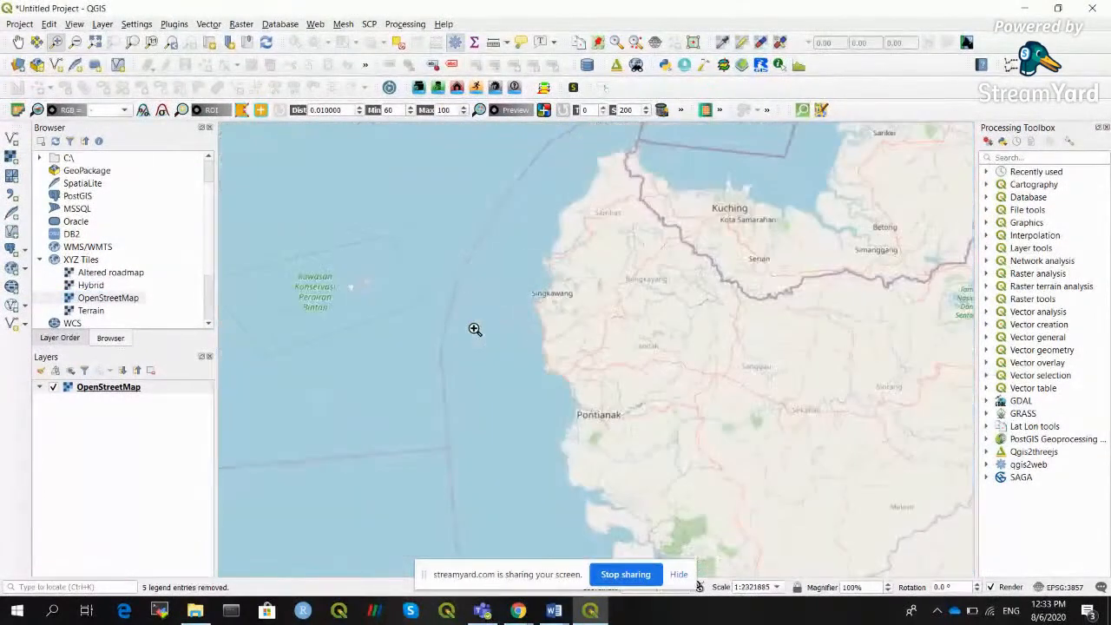
drag(570, 399, 648, 463)
drag(440, 196, 595, 305)
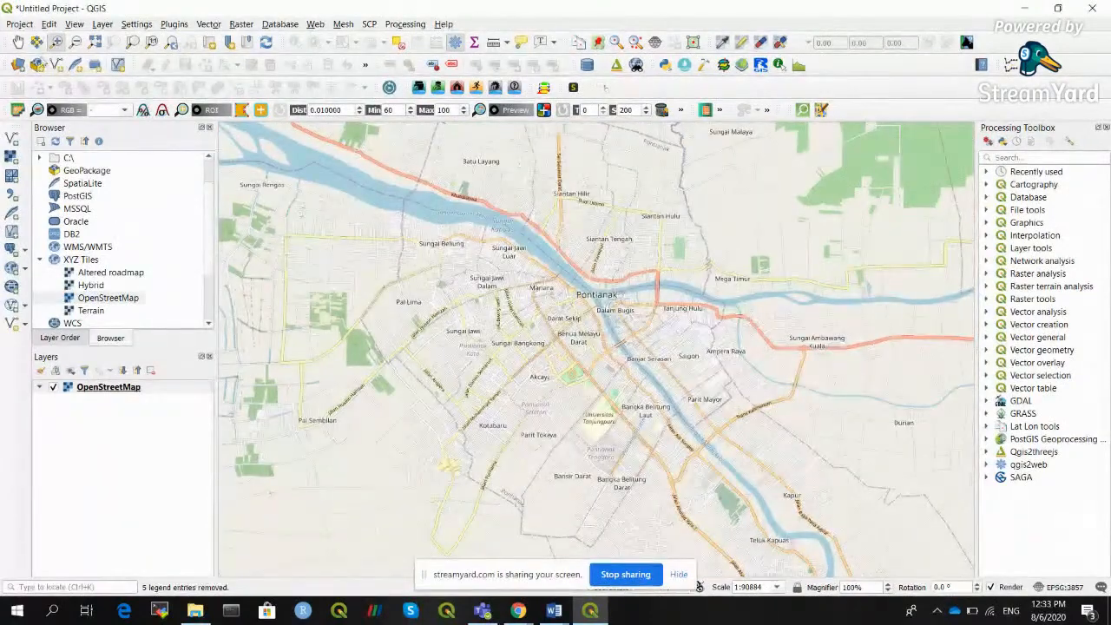
click(18, 41)
drag(670, 300, 657, 325)
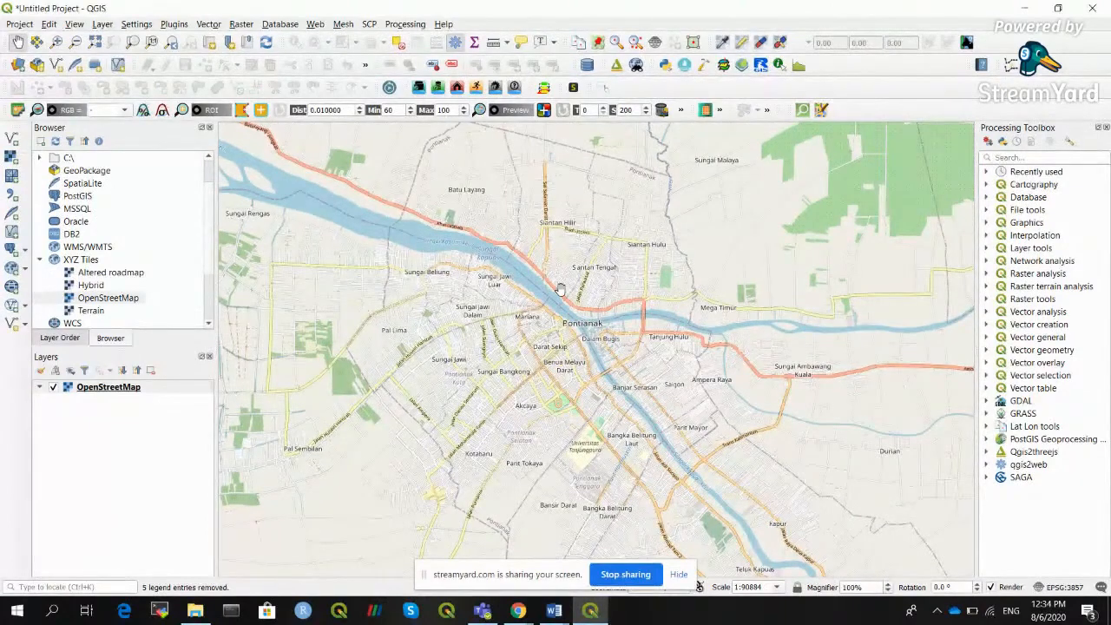
Open the plugin manager and search all plugins for quickOSM.
click(176, 25)
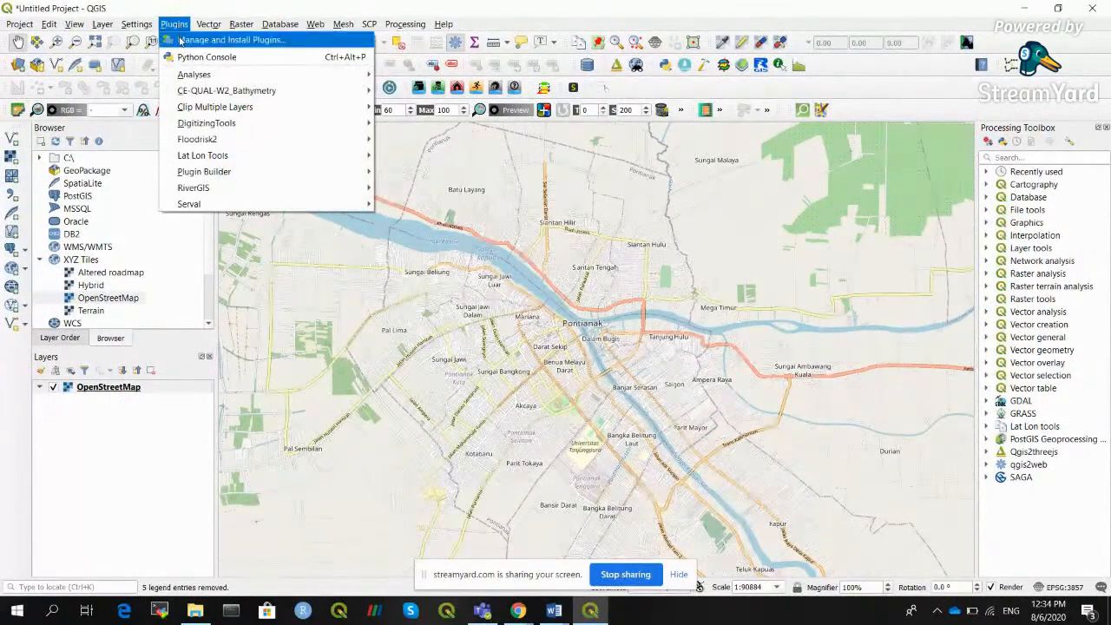
click(180, 40)
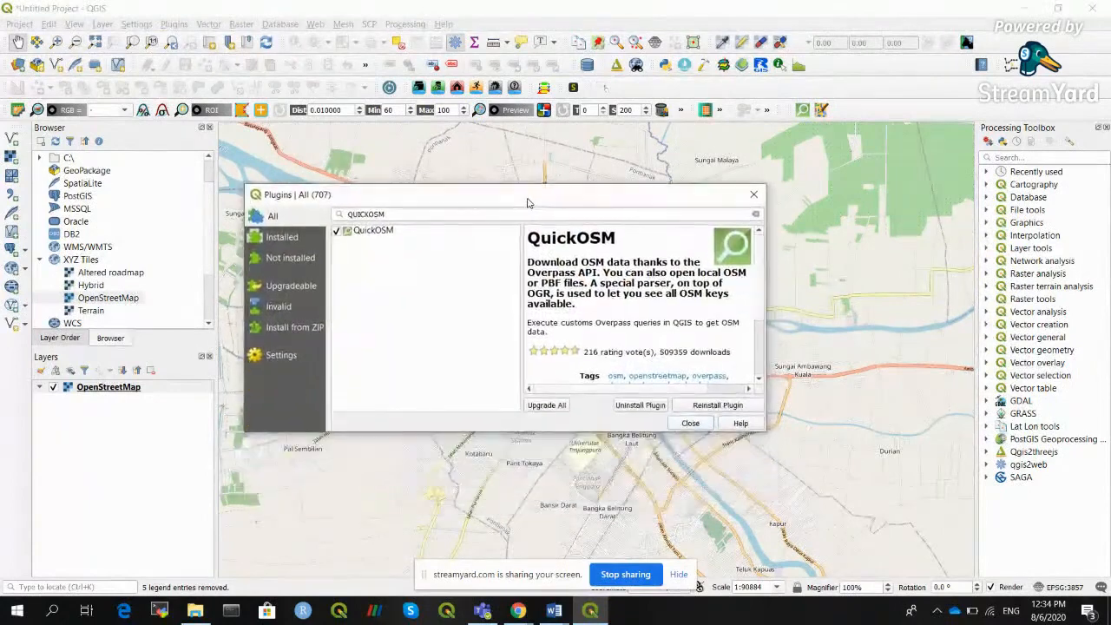
click(341, 234)
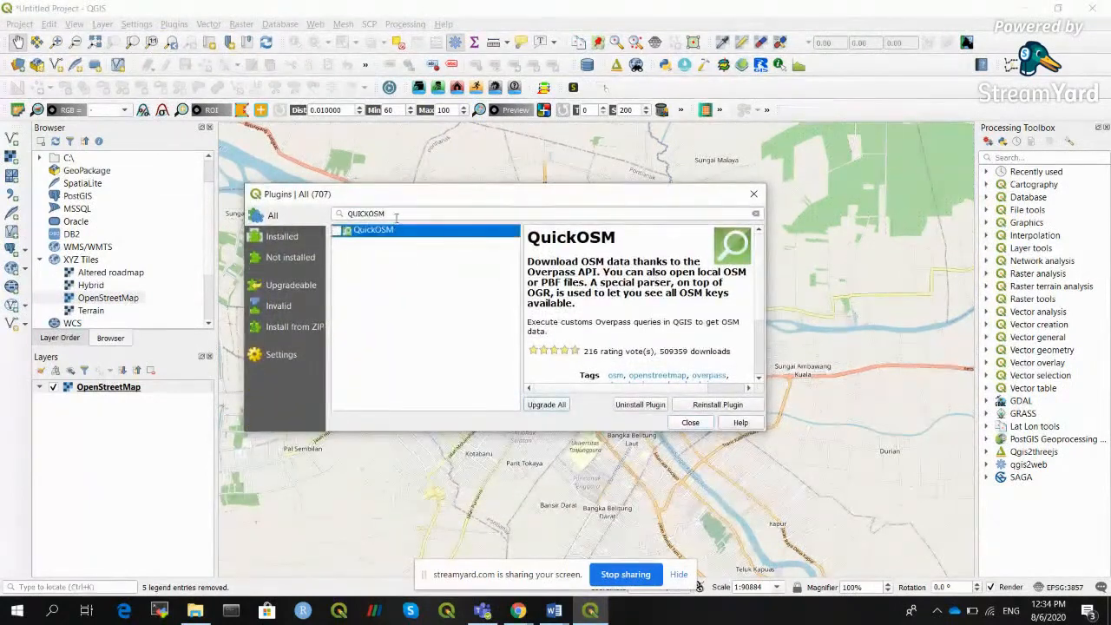
double_click(352, 213)
key(BackSpace)
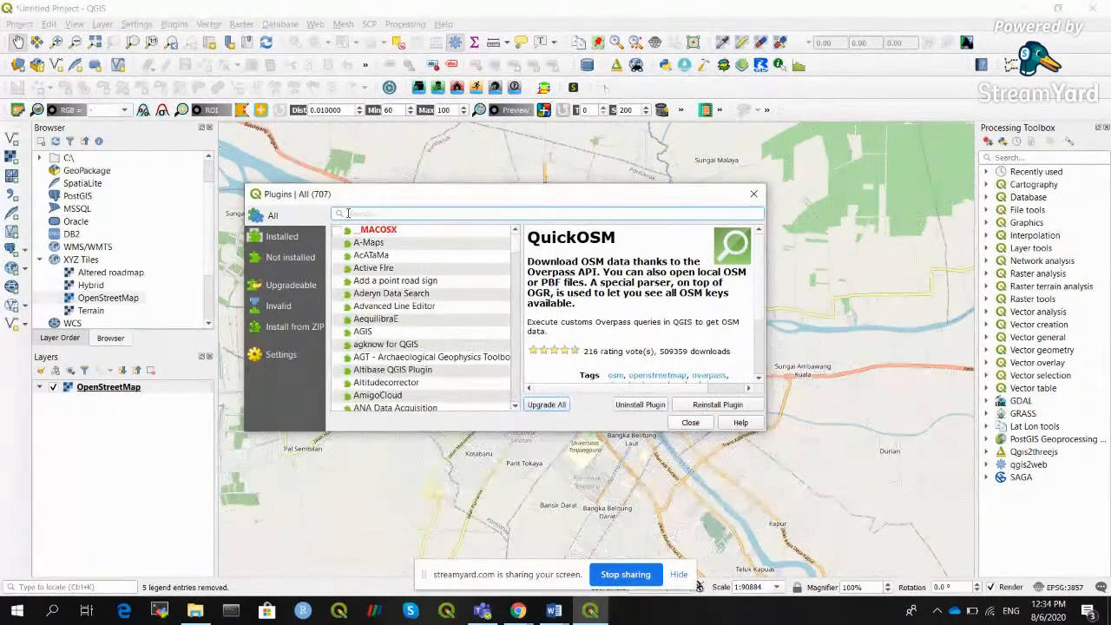
text(quick)
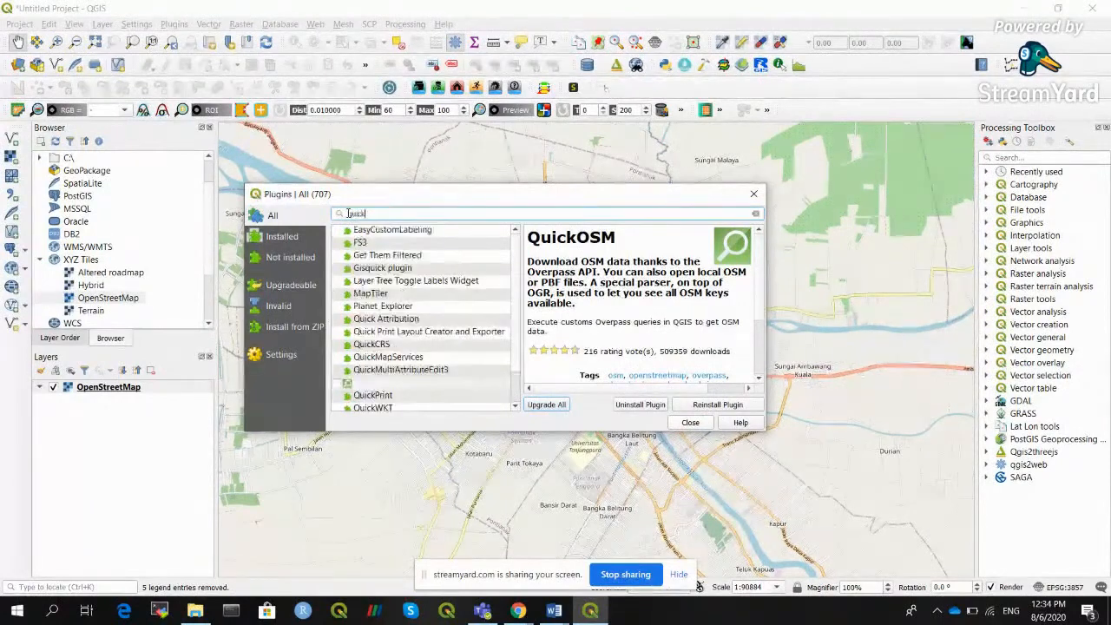
text(OSM)
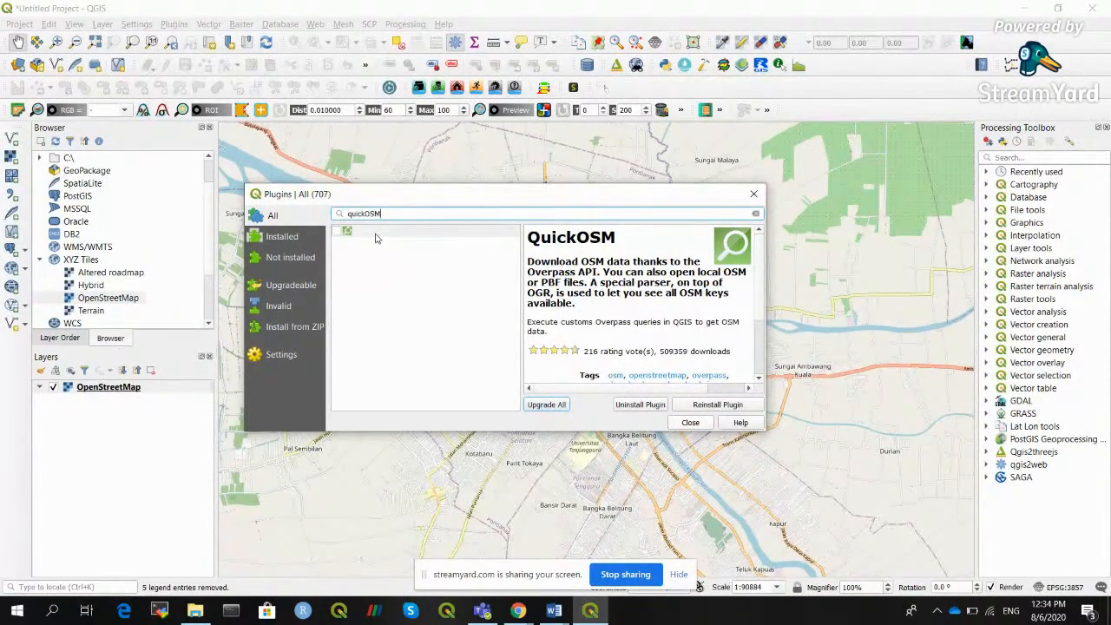
Enable and reinstall the QuickOSM plugin, and close the plugin manager.
click(376, 236)
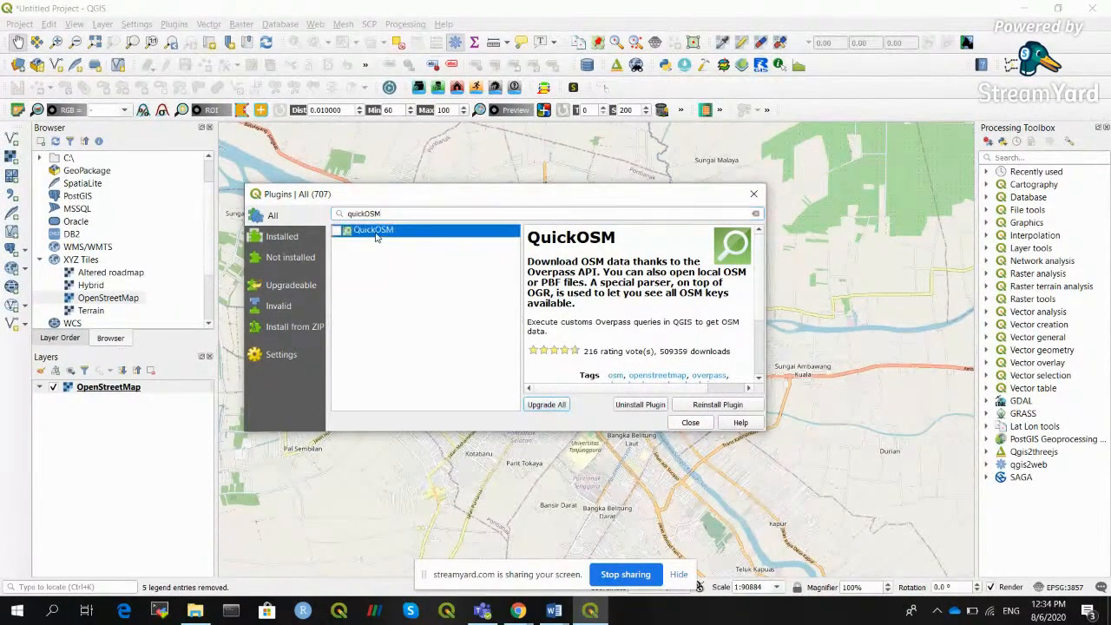
click(337, 232)
click(716, 405)
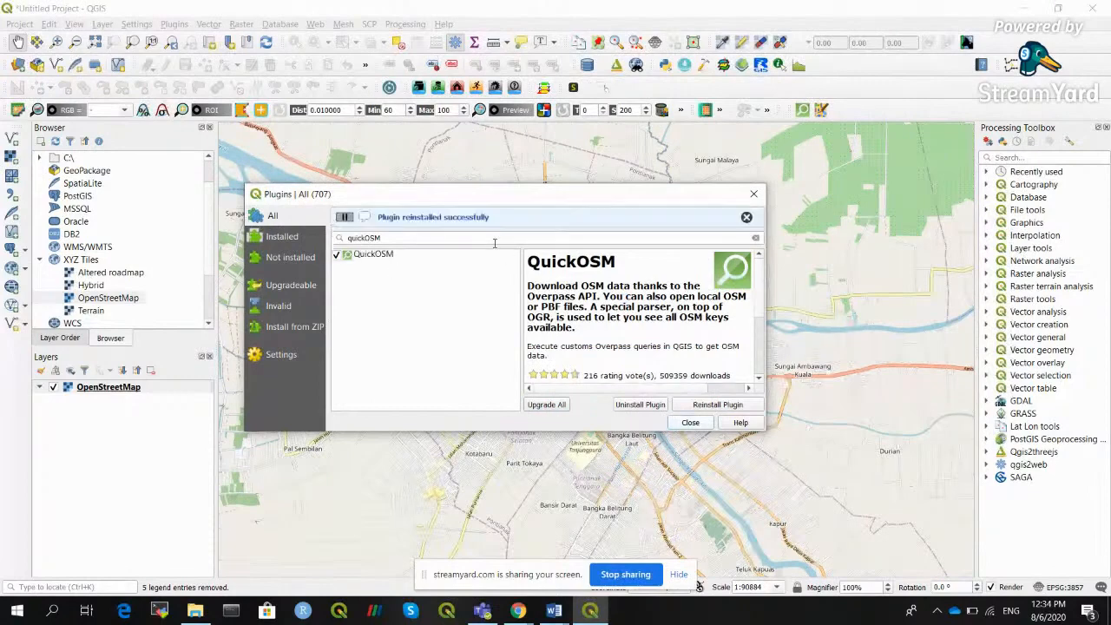
click(698, 425)
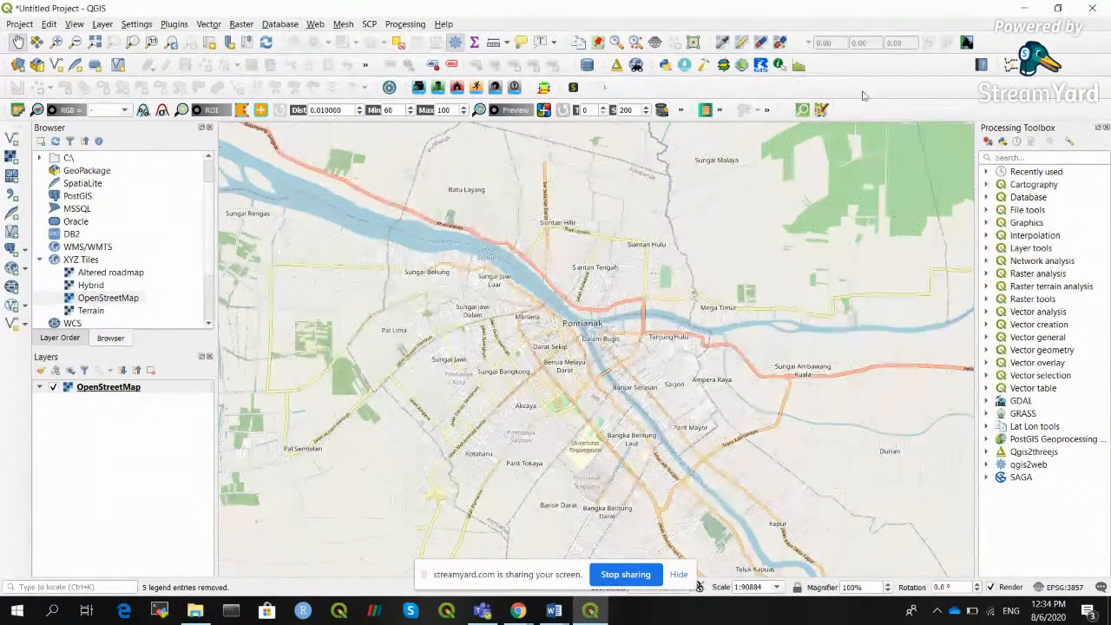
Open the QuickOSM quick query and set its key to amenity.
click(804, 110)
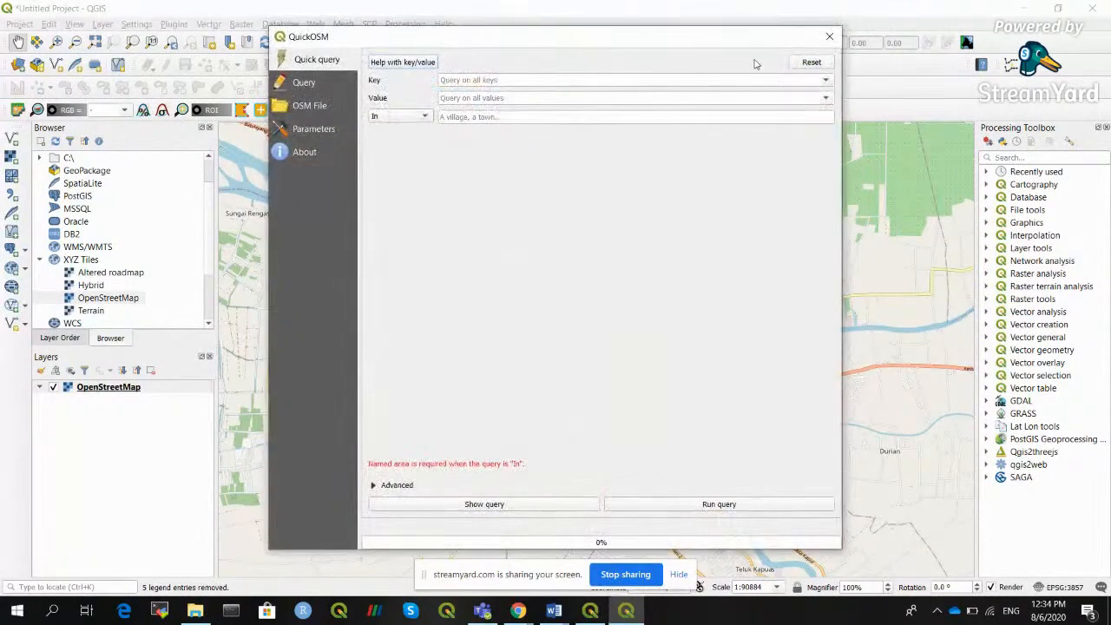
drag(737, 46, 694, 52)
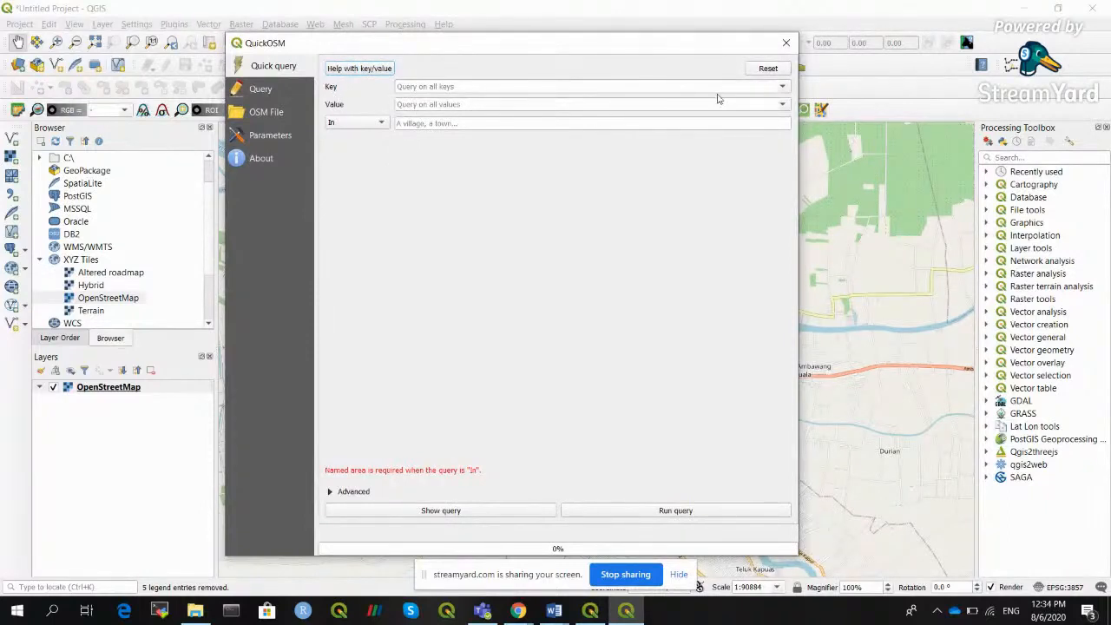
click(781, 90)
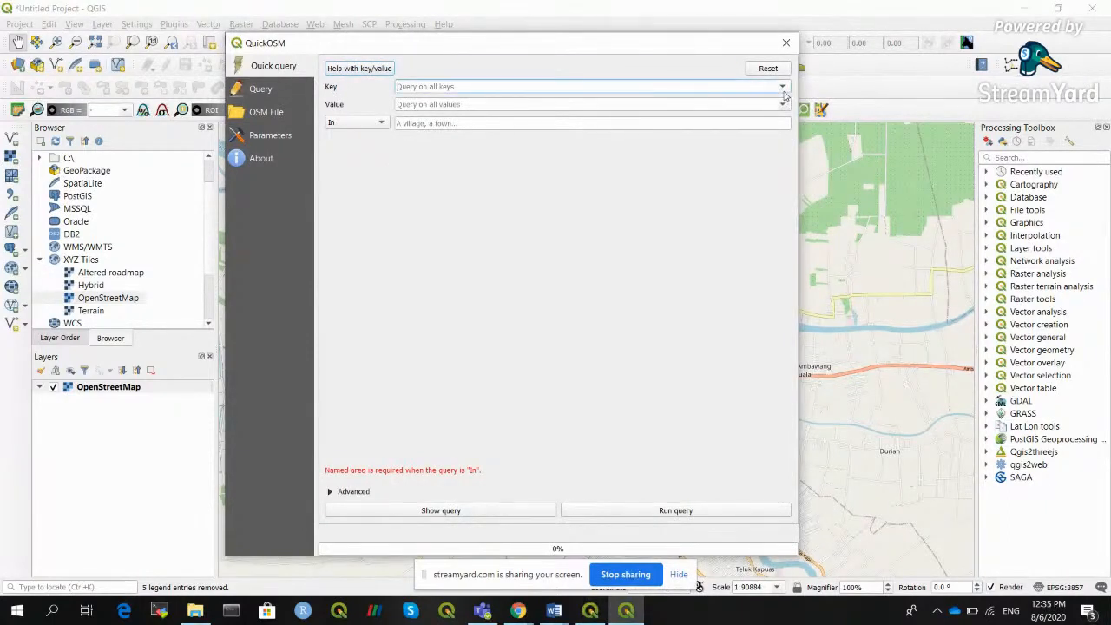
click(782, 91)
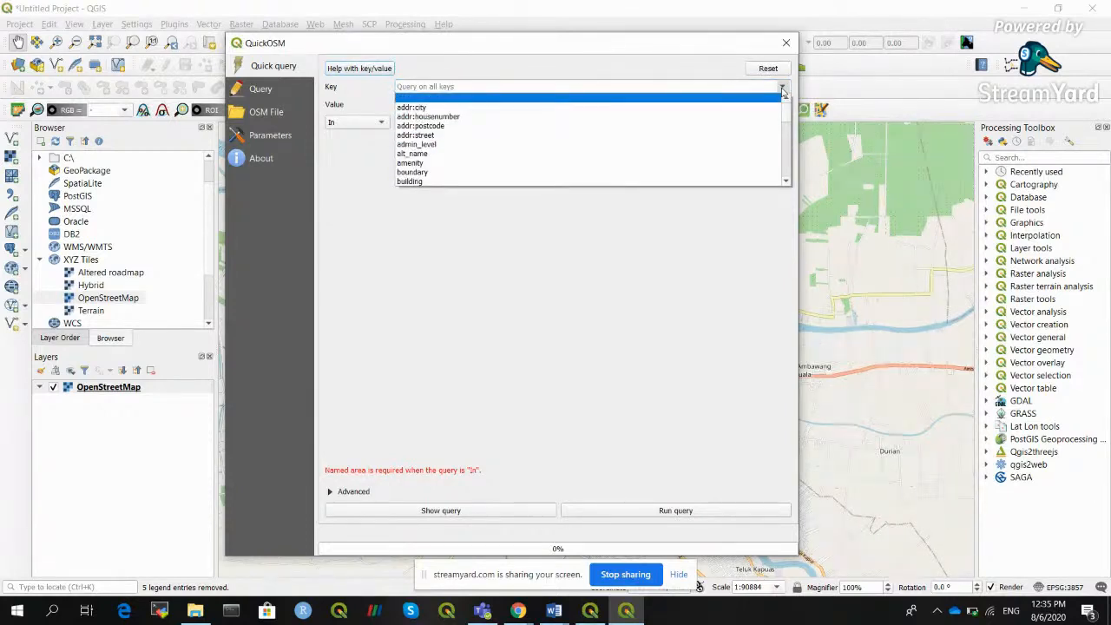
click(663, 164)
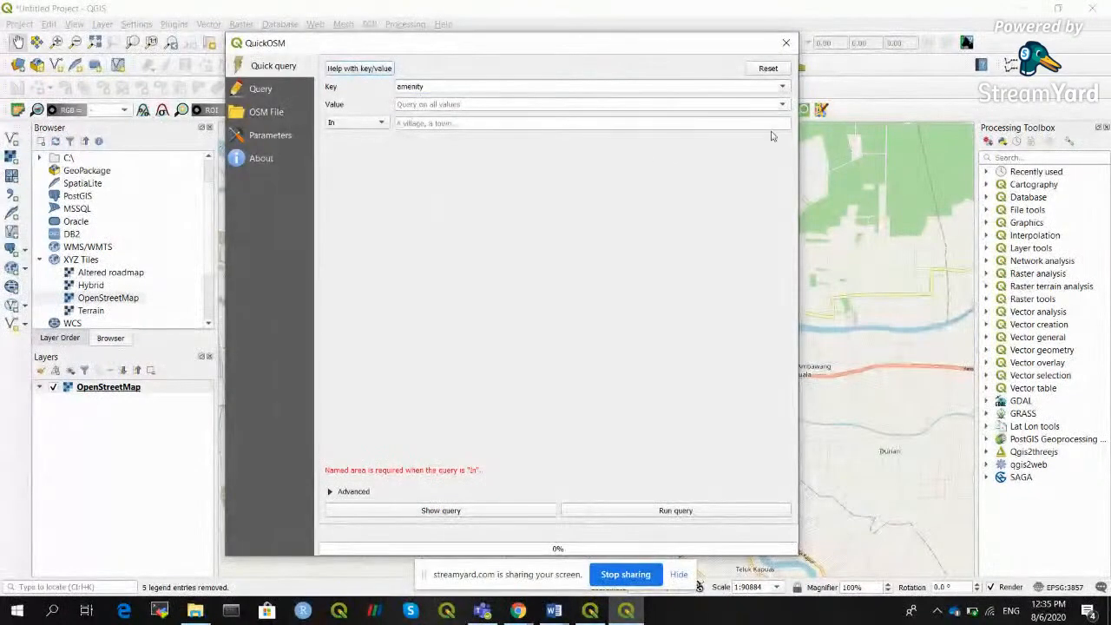
Look through the values available for the amenity key.
click(781, 106)
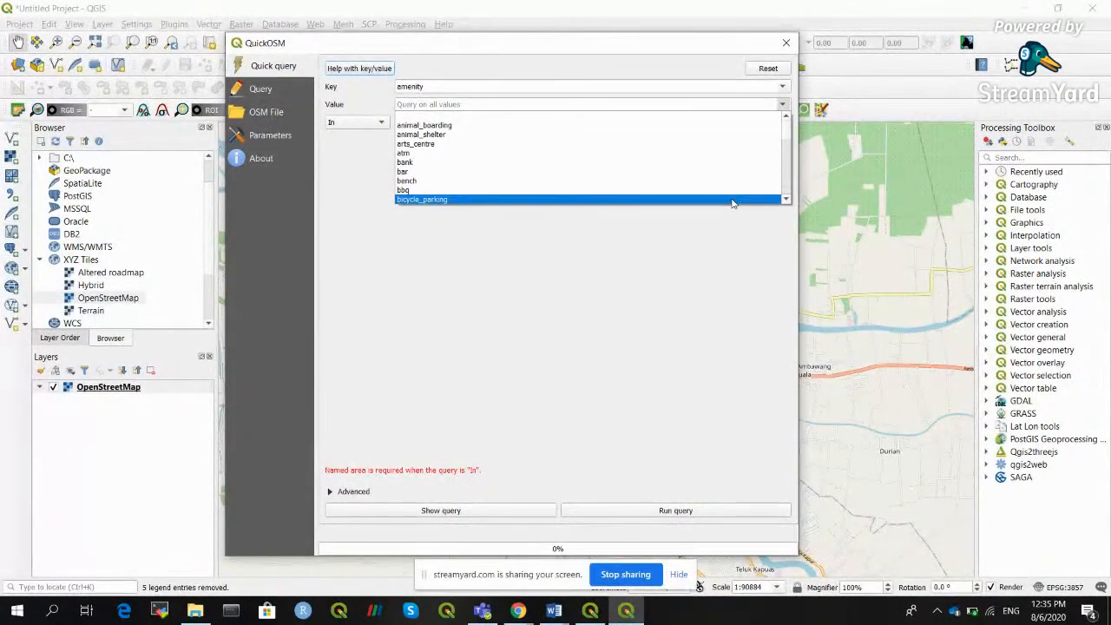
click(786, 200)
click(786, 200)
click(786, 200)
click(786, 200)
click(787, 200)
click(786, 199)
click(786, 200)
click(787, 200)
click(787, 200)
click(786, 200)
click(786, 199)
click(787, 200)
click(786, 199)
click(786, 199)
click(786, 200)
click(787, 199)
click(787, 200)
click(786, 199)
click(786, 199)
click(787, 199)
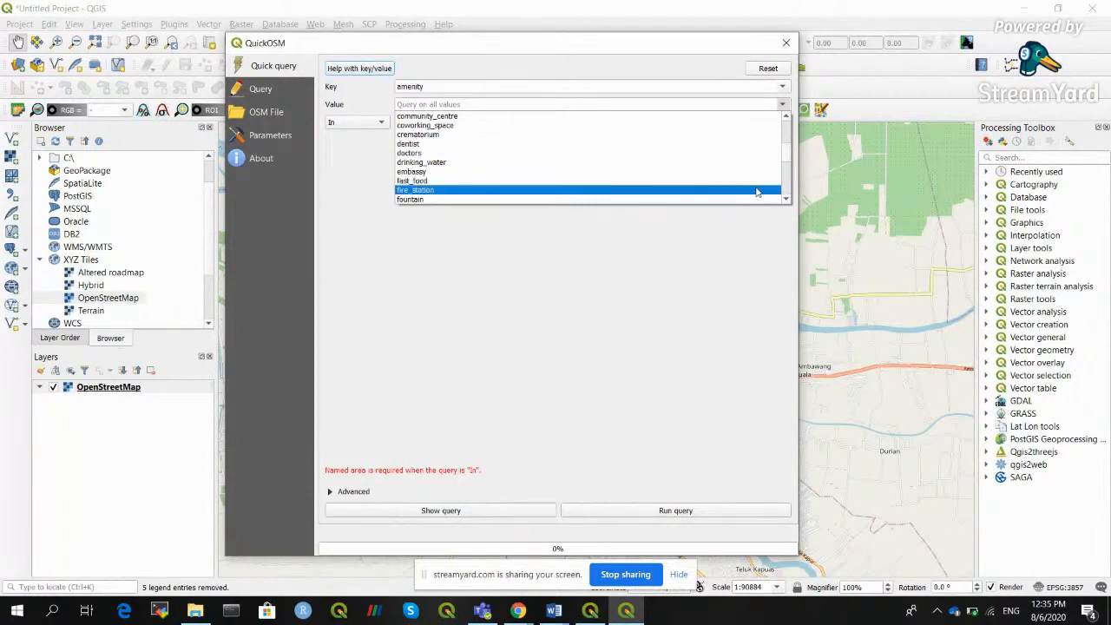
mouse_move(787, 156)
mouse_down()
mouse_move(790, 190)
mouse_move(782, 164)
mouse_up()
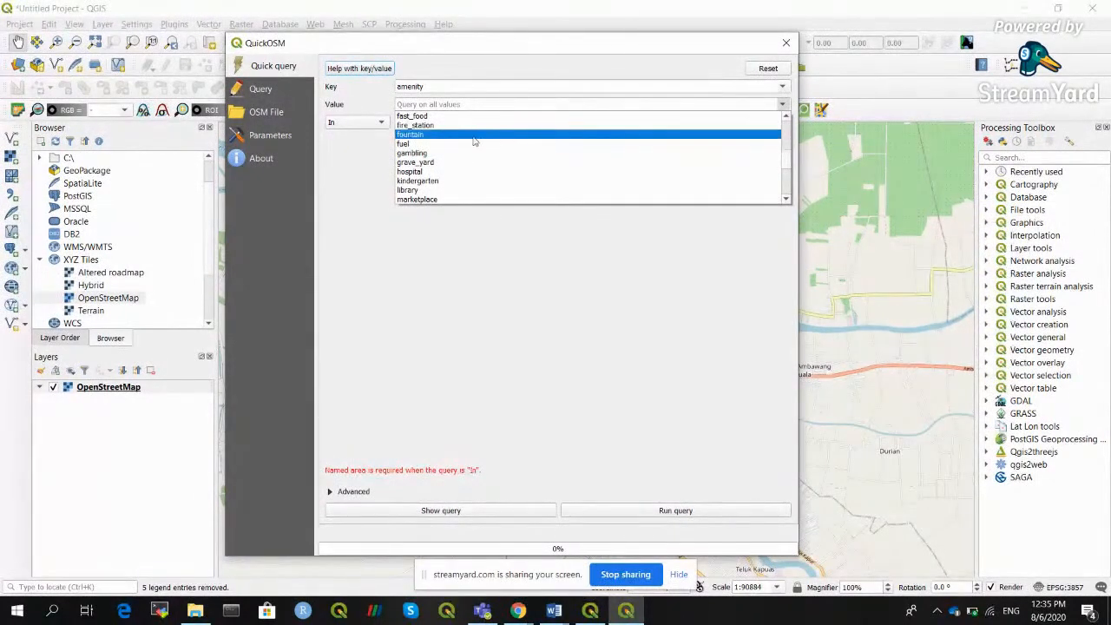
click(369, 167)
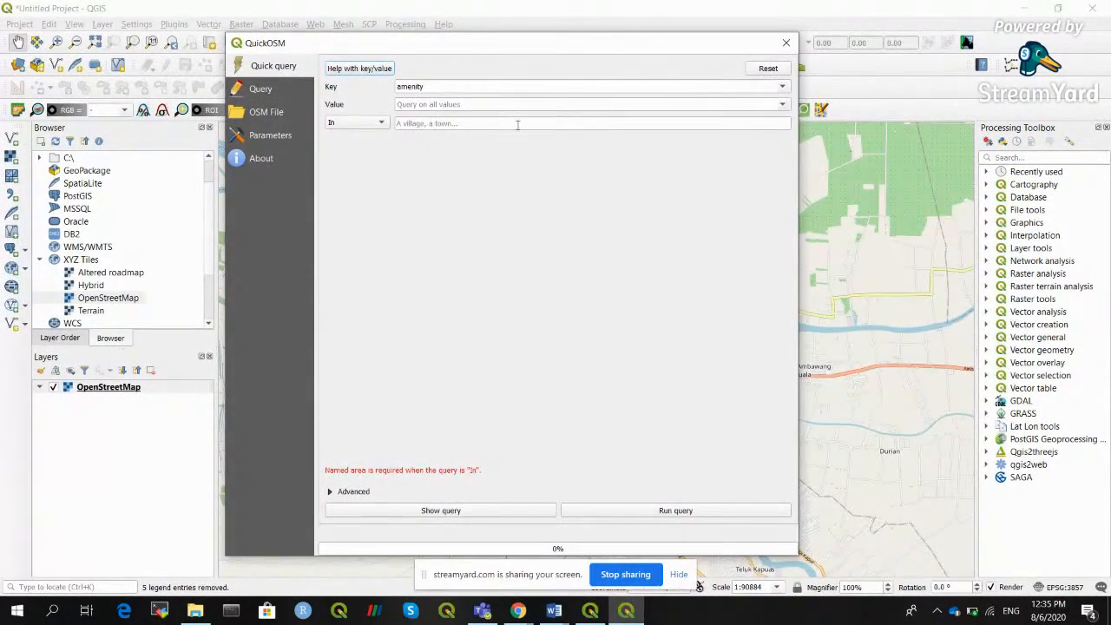
Set the quick query's value to atm.
click(785, 104)
scroll(788, 121, up, 10)
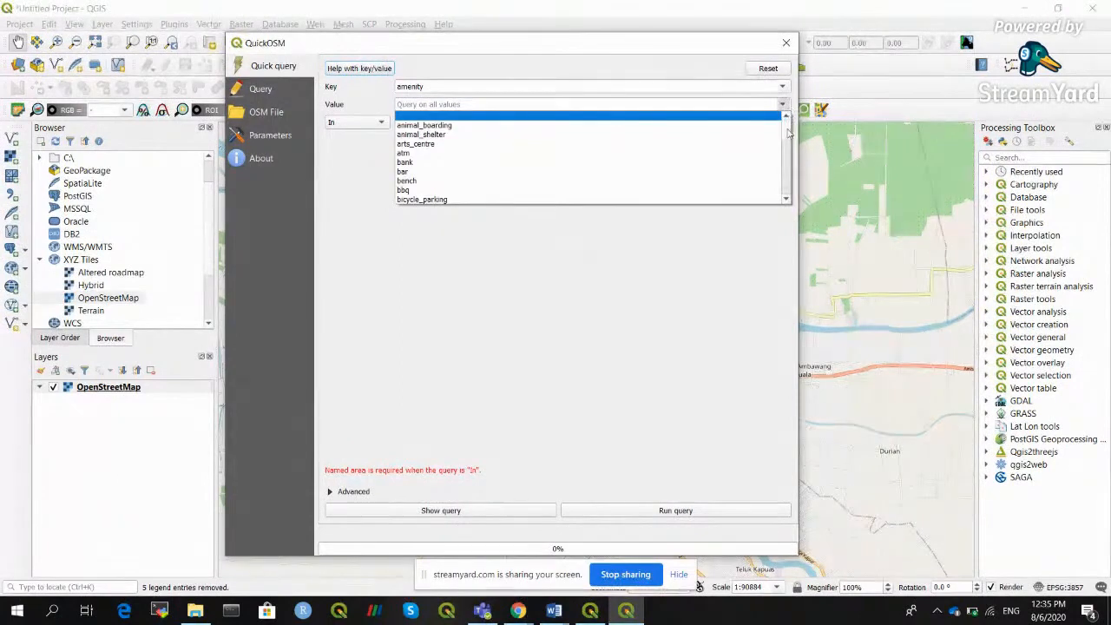
click(727, 158)
click(424, 124)
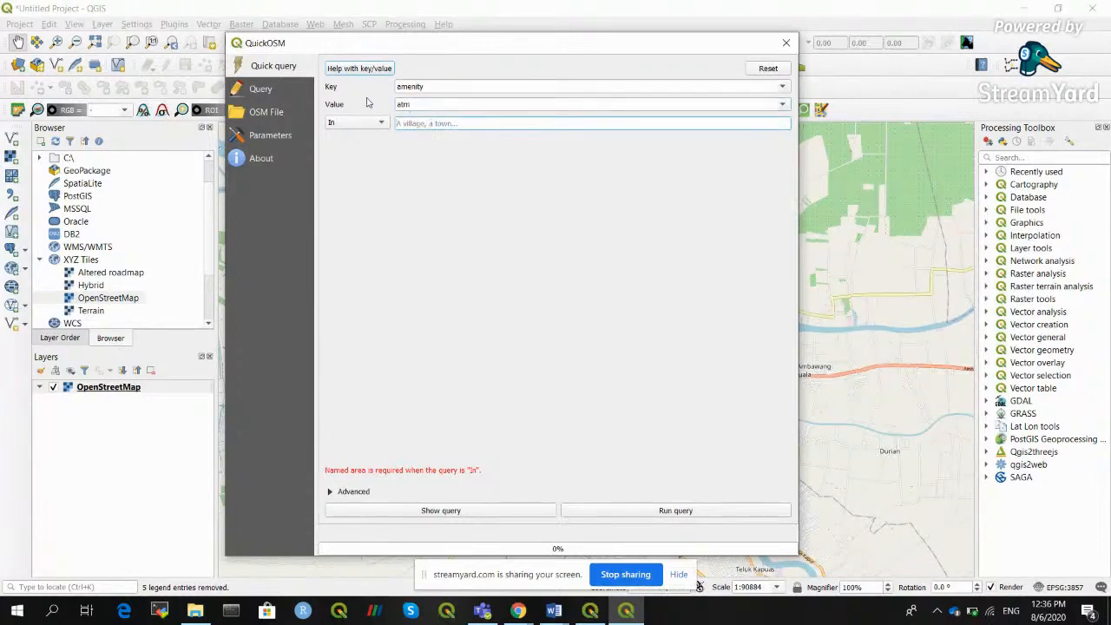
Keep the spatial filter on In and enter pontianak as the query area.
click(382, 126)
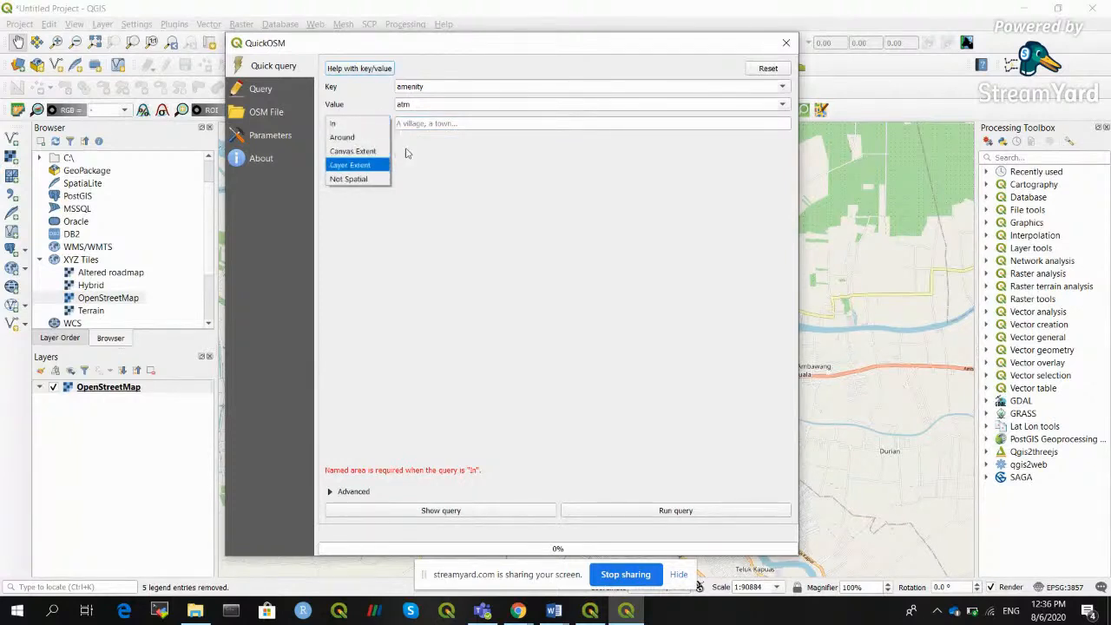
click(439, 122)
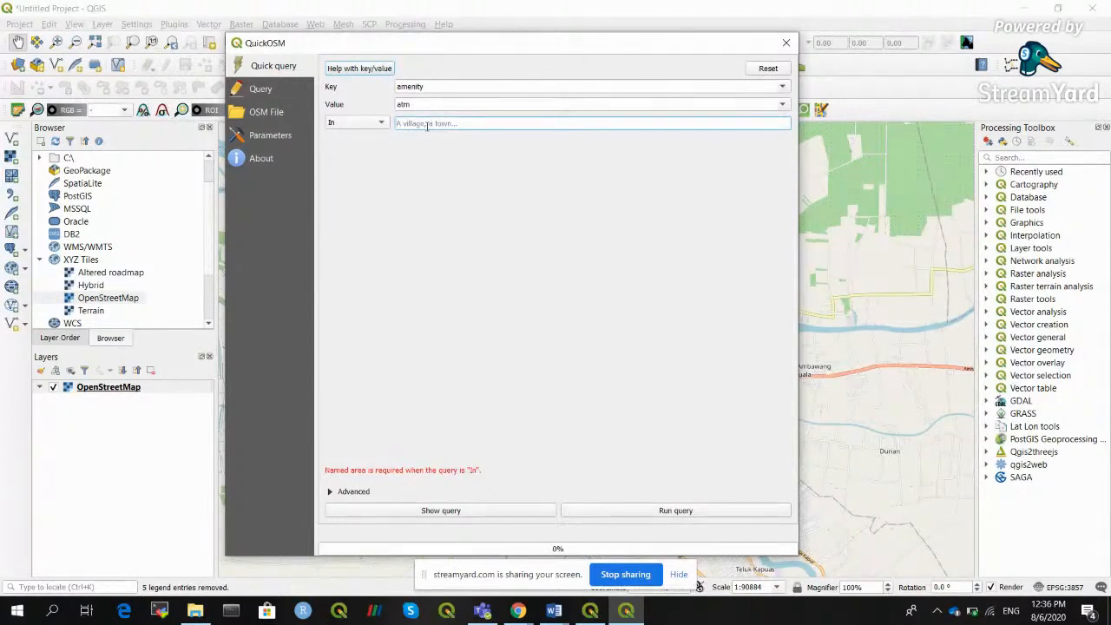
text(Pon)
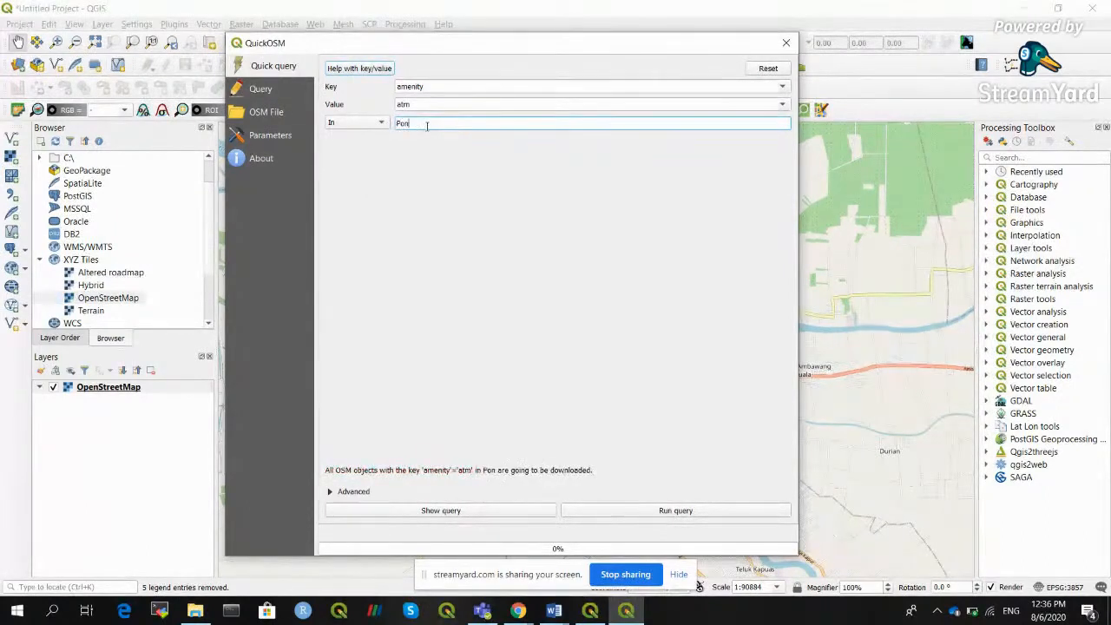
key(BackSpace)
key(BackSpace)
key(BackSpace)
text(p)
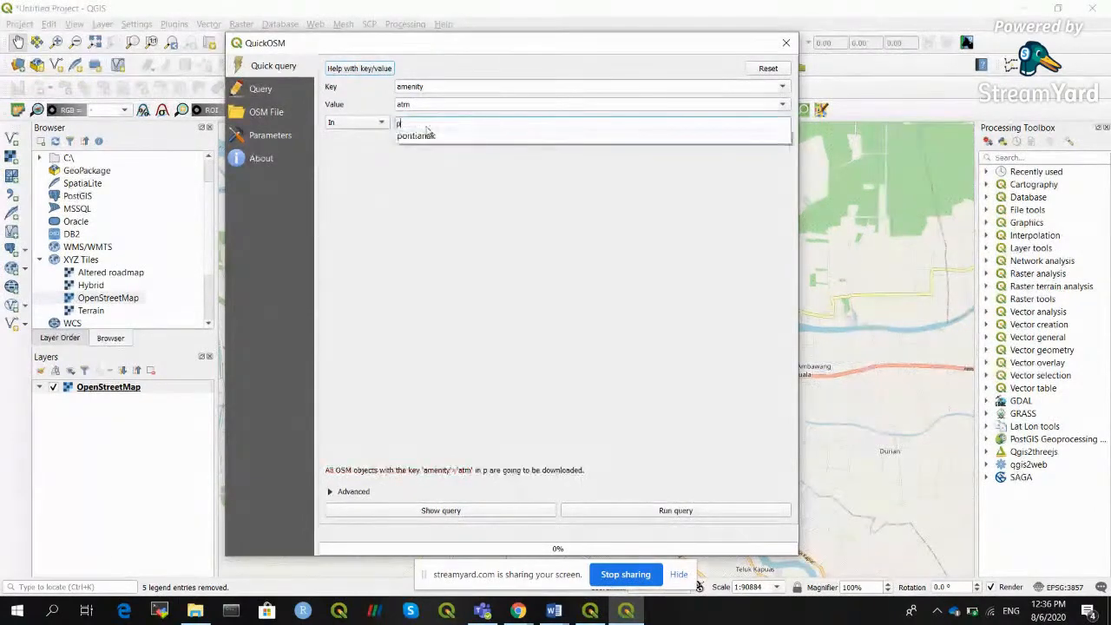
text(ontianak)
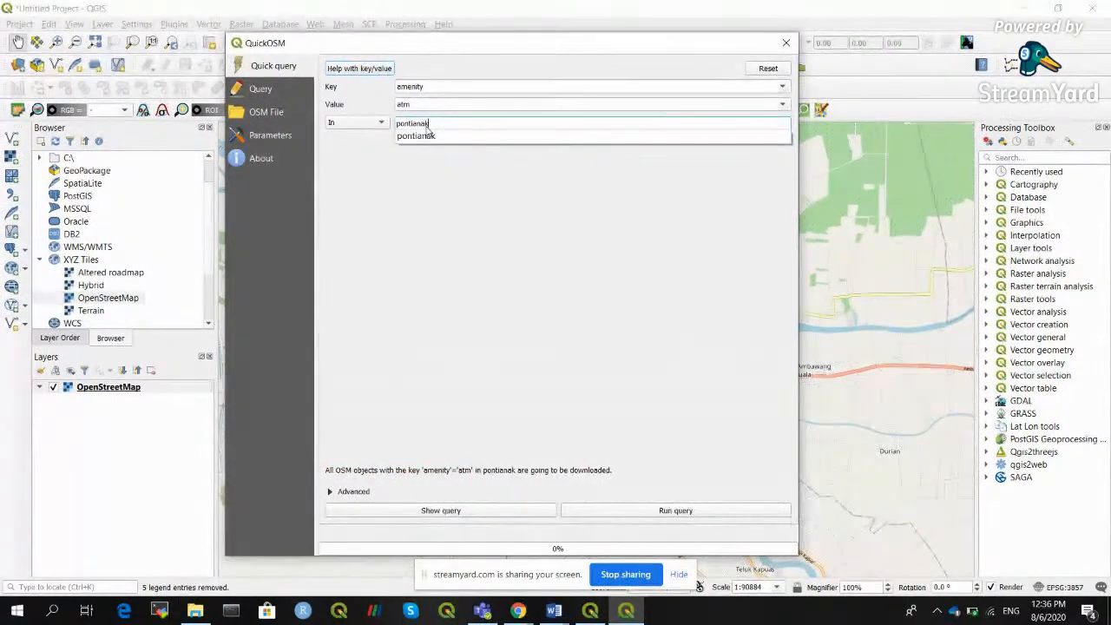
click(429, 136)
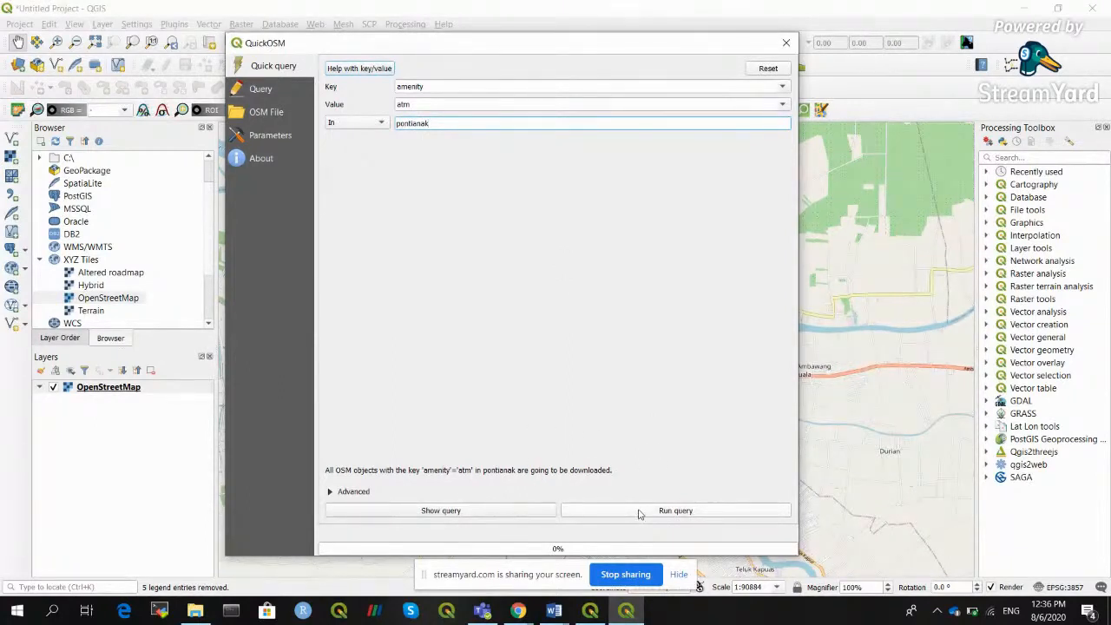
In the advanced options, disable Node, Way and Relation, and restrict the output geometry to Points only.
click(331, 492)
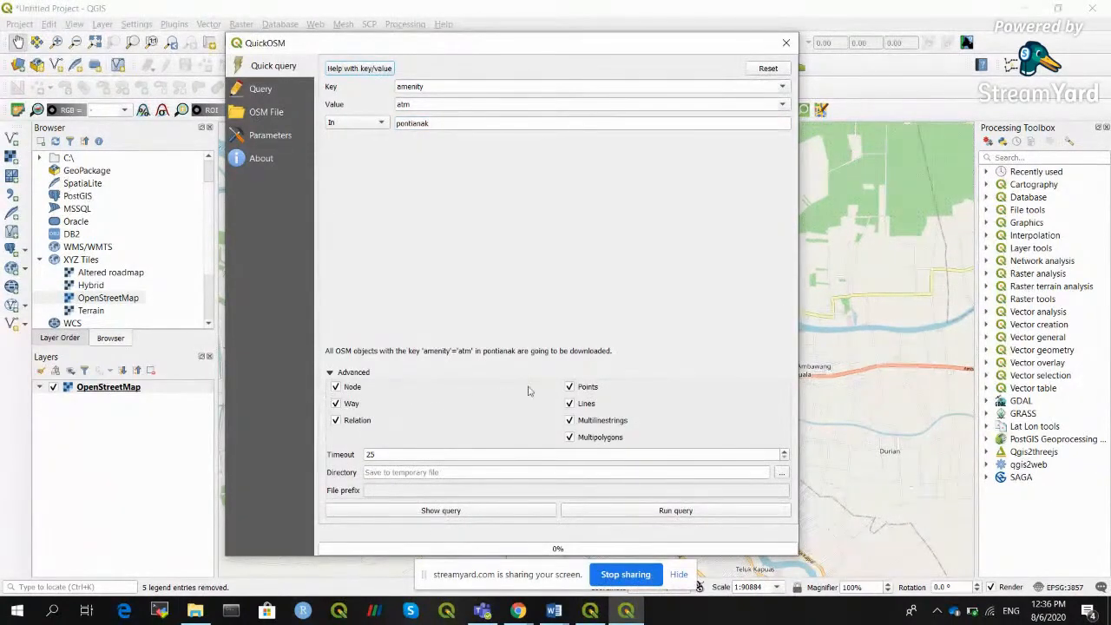
click(336, 387)
click(336, 420)
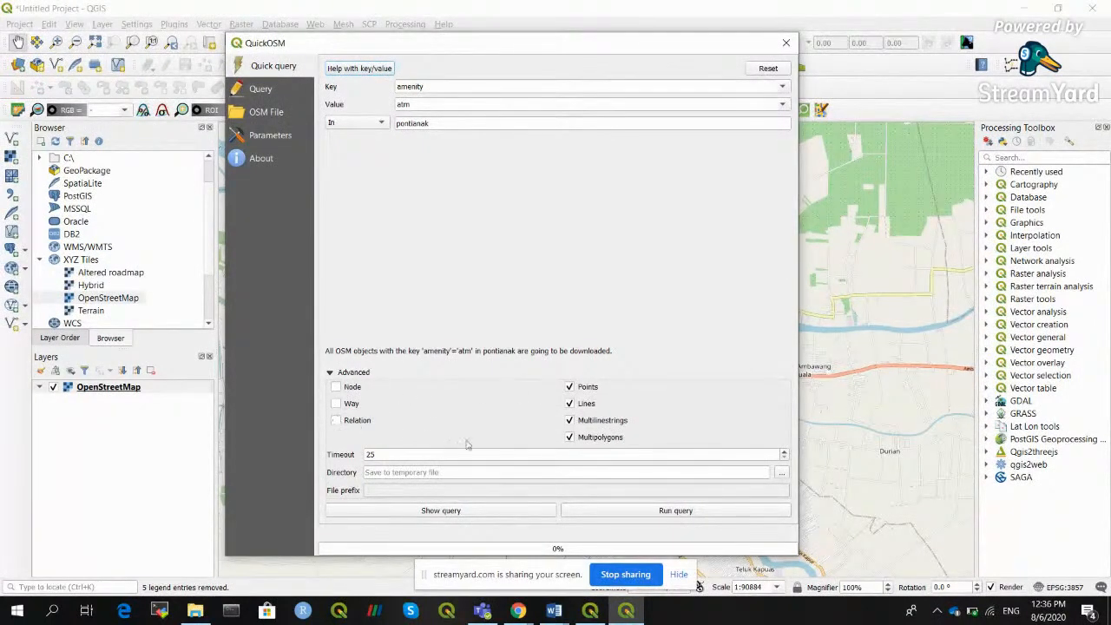
click(571, 438)
click(571, 420)
click(571, 404)
click(330, 373)
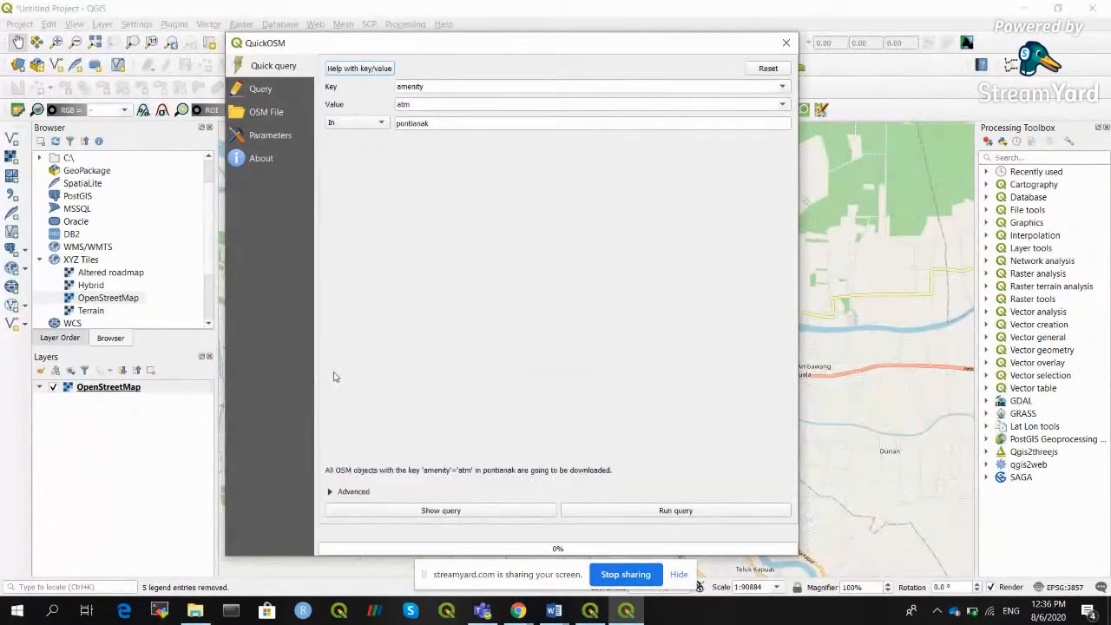
Review the advanced options and try to run the amenity=atm query for pontianak.
click(330, 492)
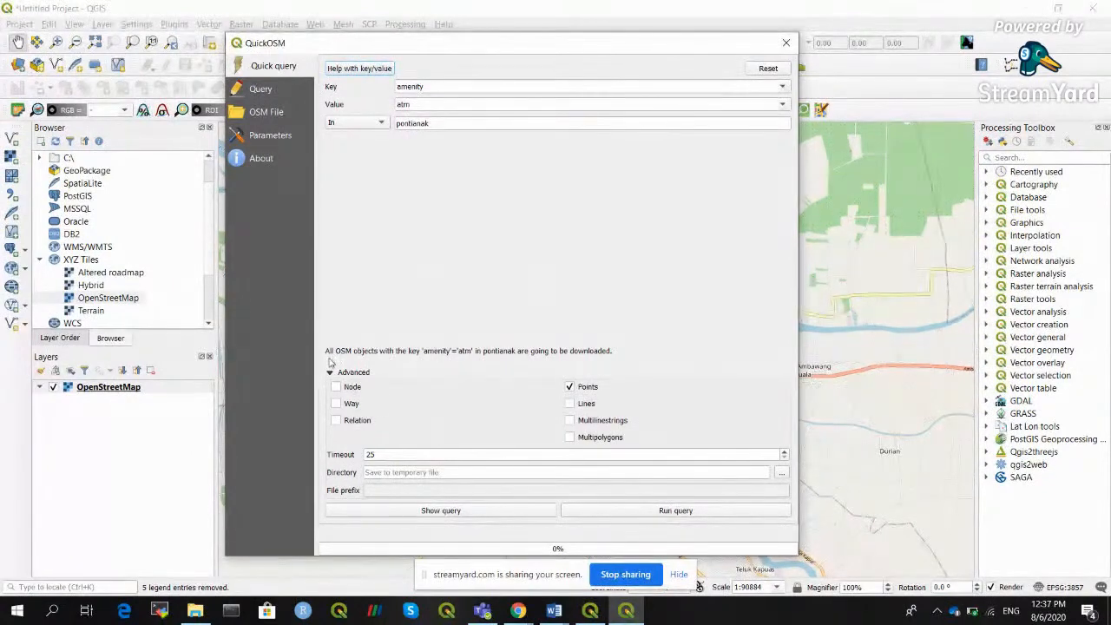
click(331, 373)
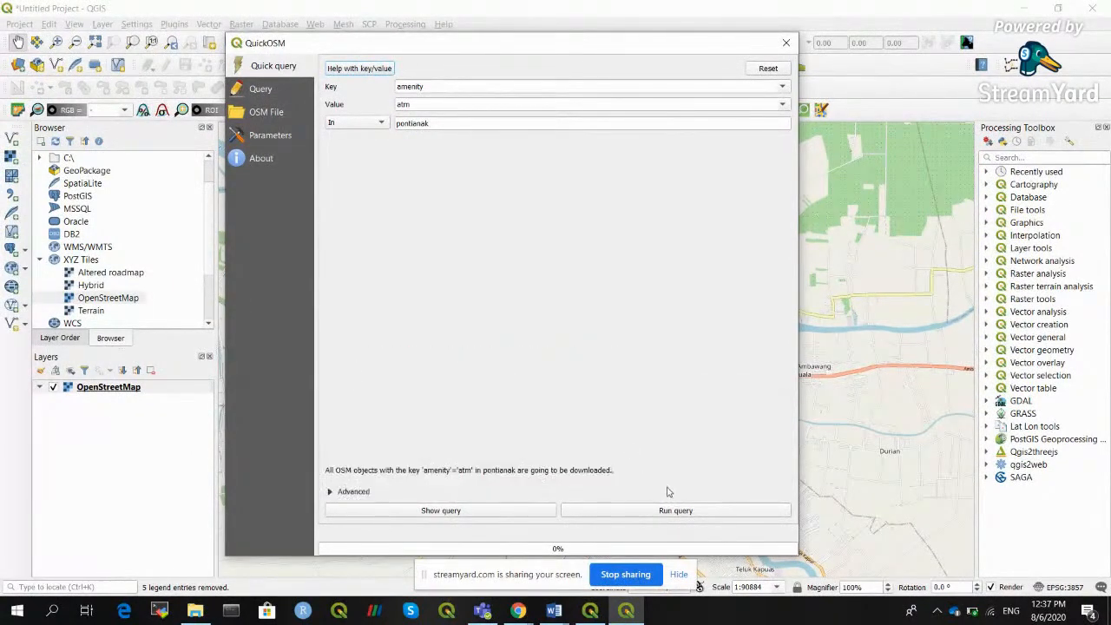
click(680, 513)
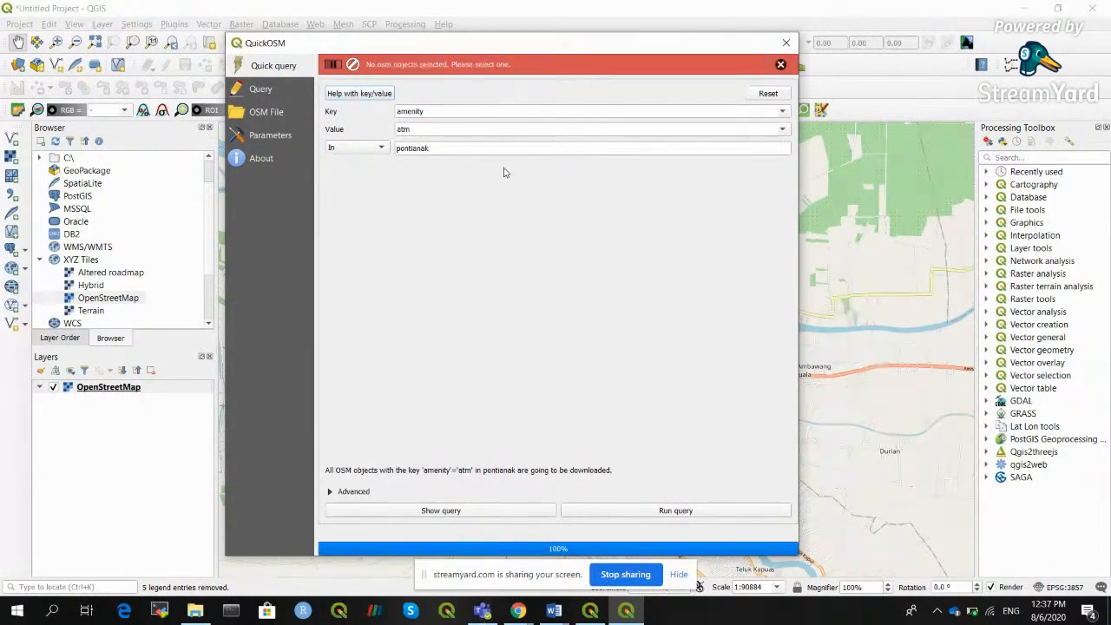
Enable Node in the advanced options, run the amenity=atm query for pontianak, and check the points with the basemap temporarily hidden.
click(449, 133)
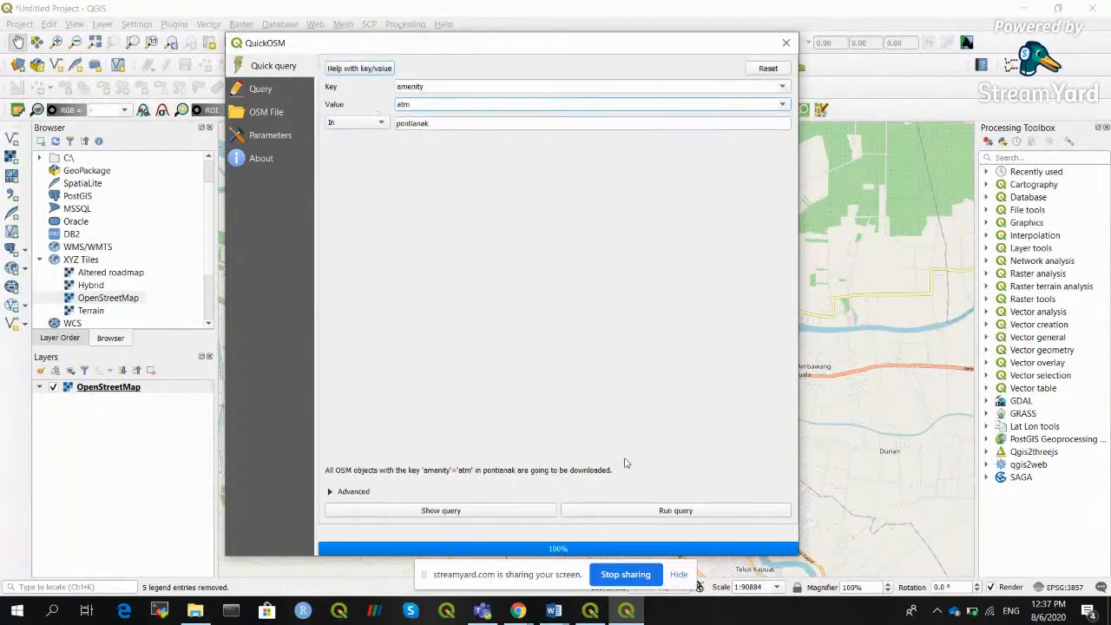
click(350, 490)
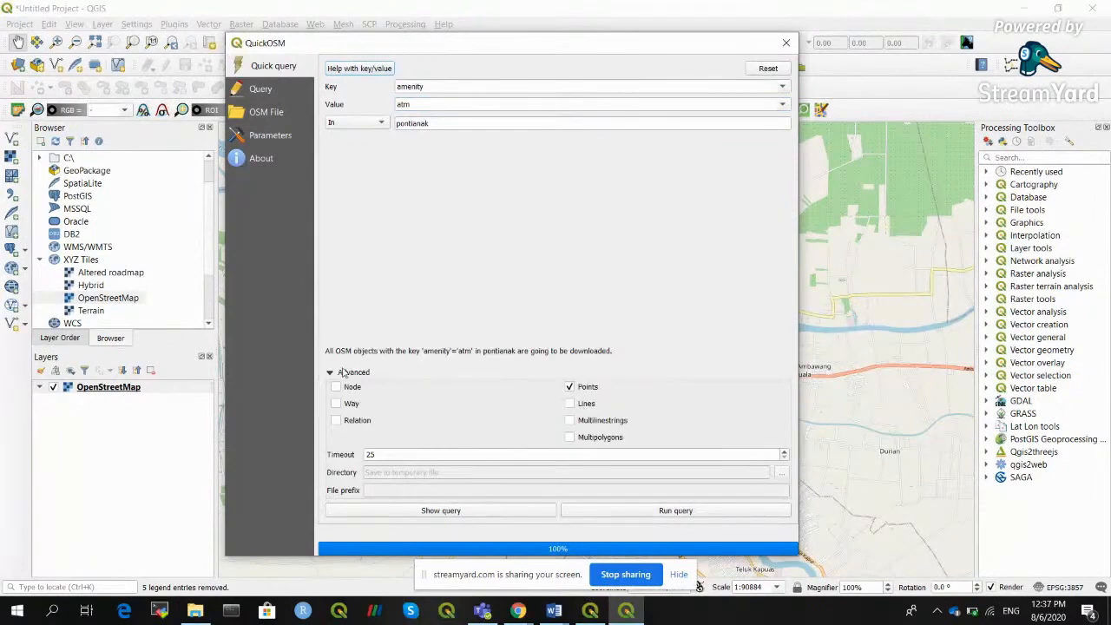
click(337, 387)
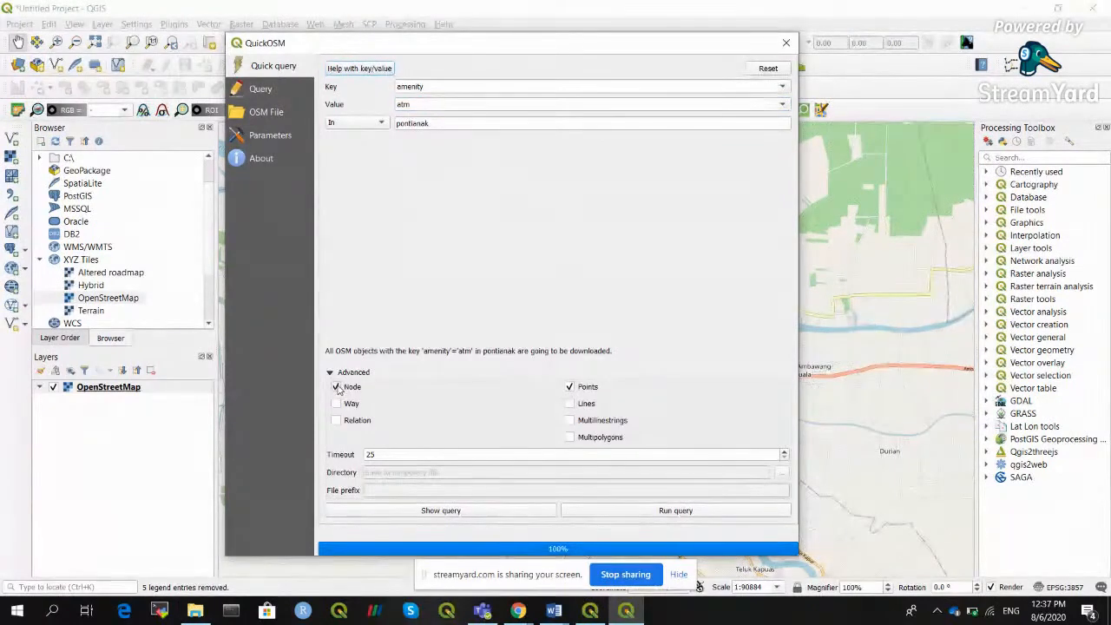
click(675, 512)
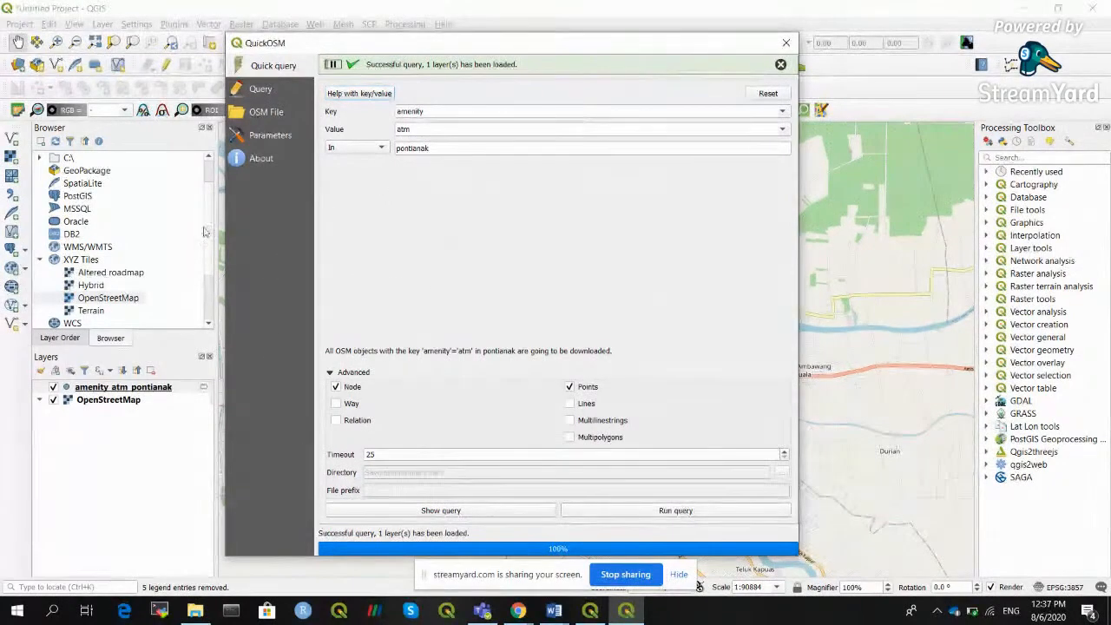
click(785, 42)
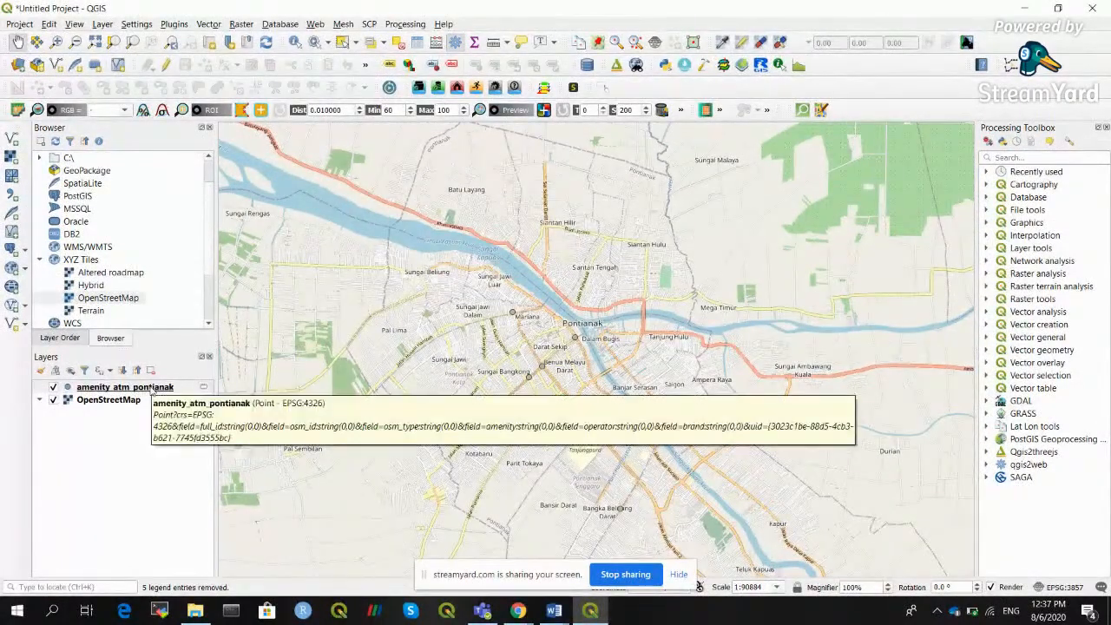
click(53, 400)
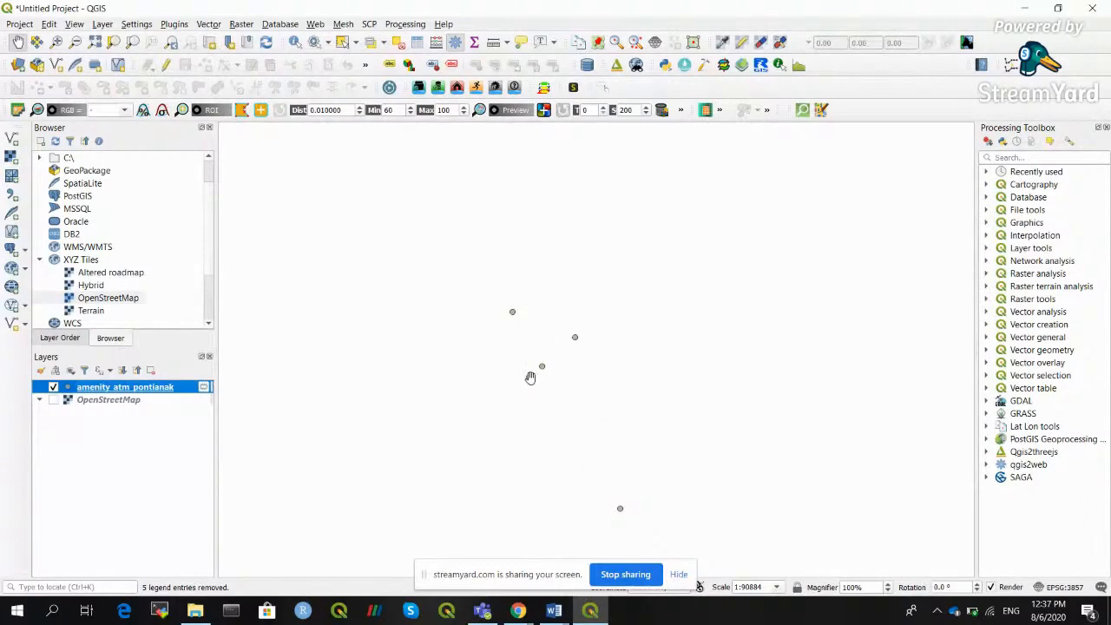
click(54, 400)
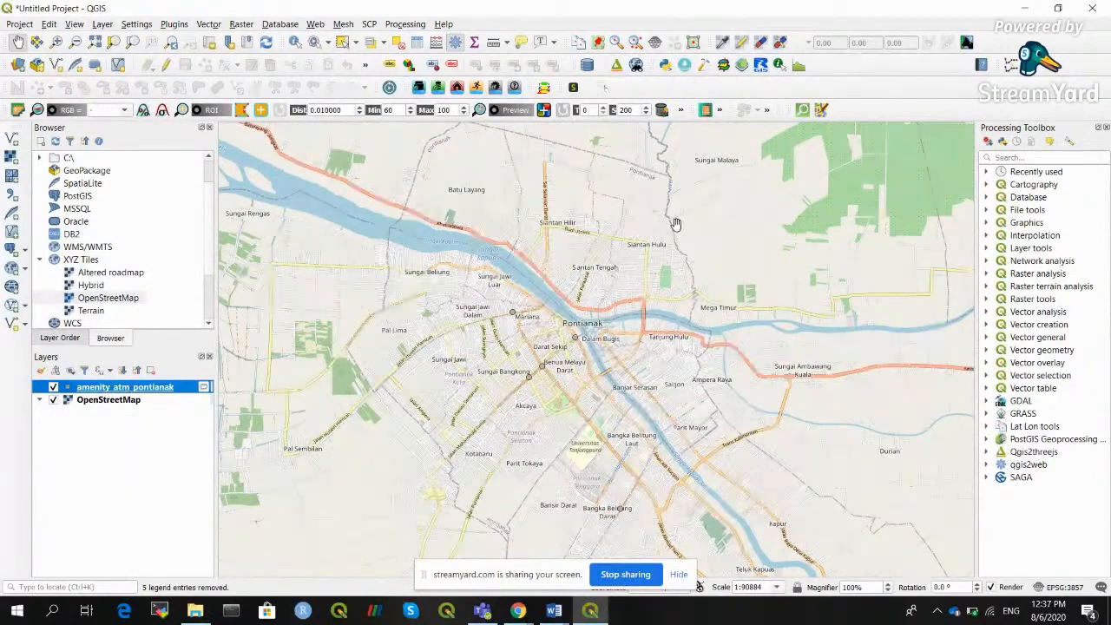
Start a new QuickOSM quick query with the key amenity and the value bank.
click(798, 108)
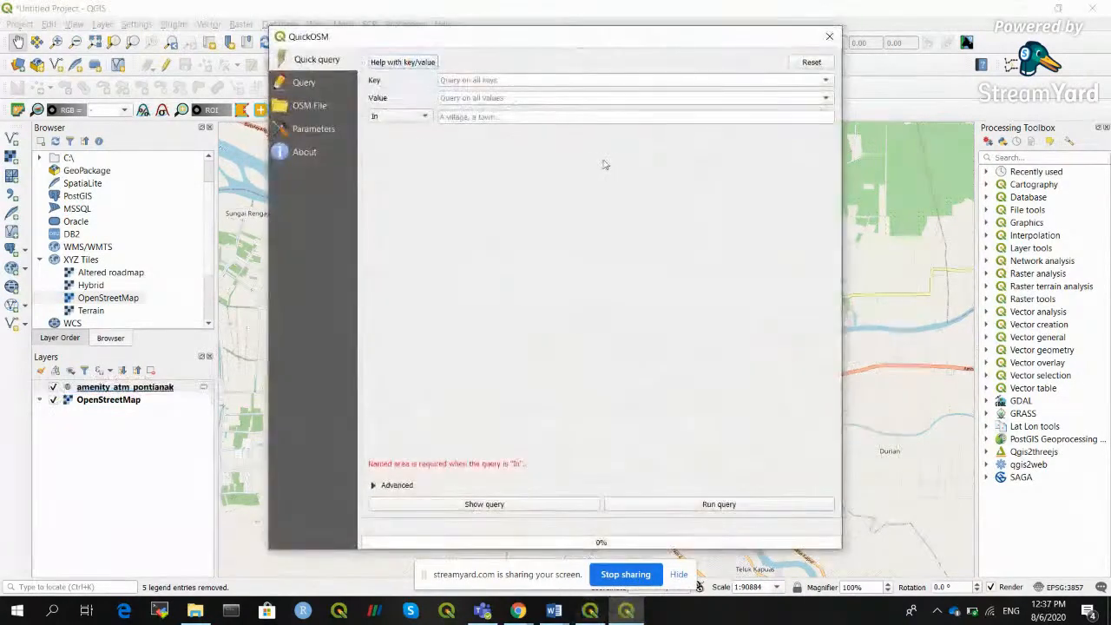
click(825, 81)
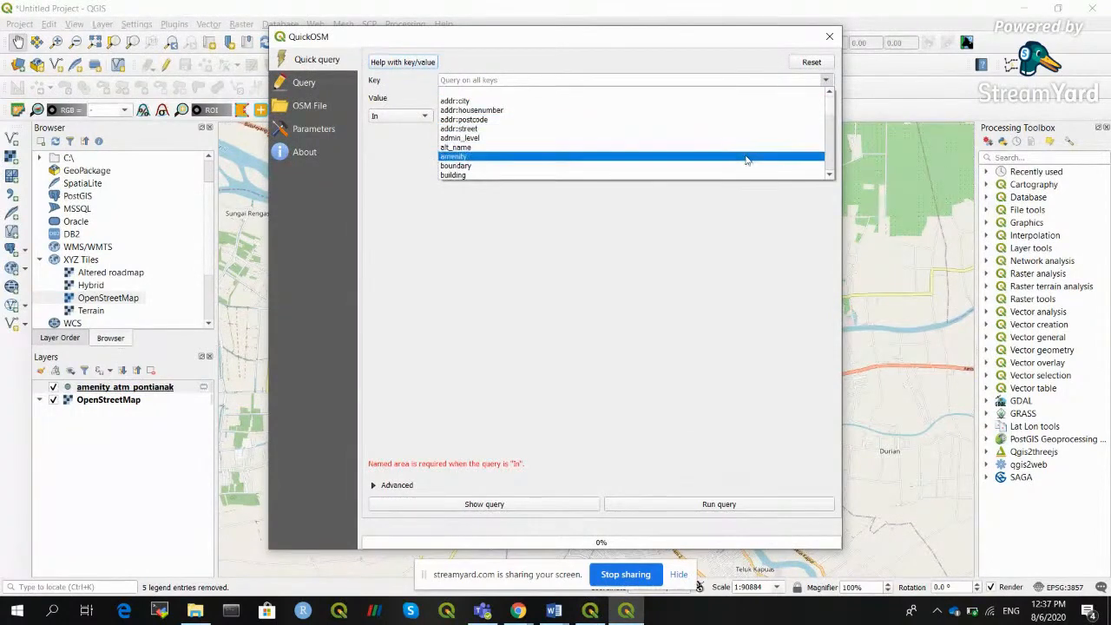
click(747, 157)
click(824, 100)
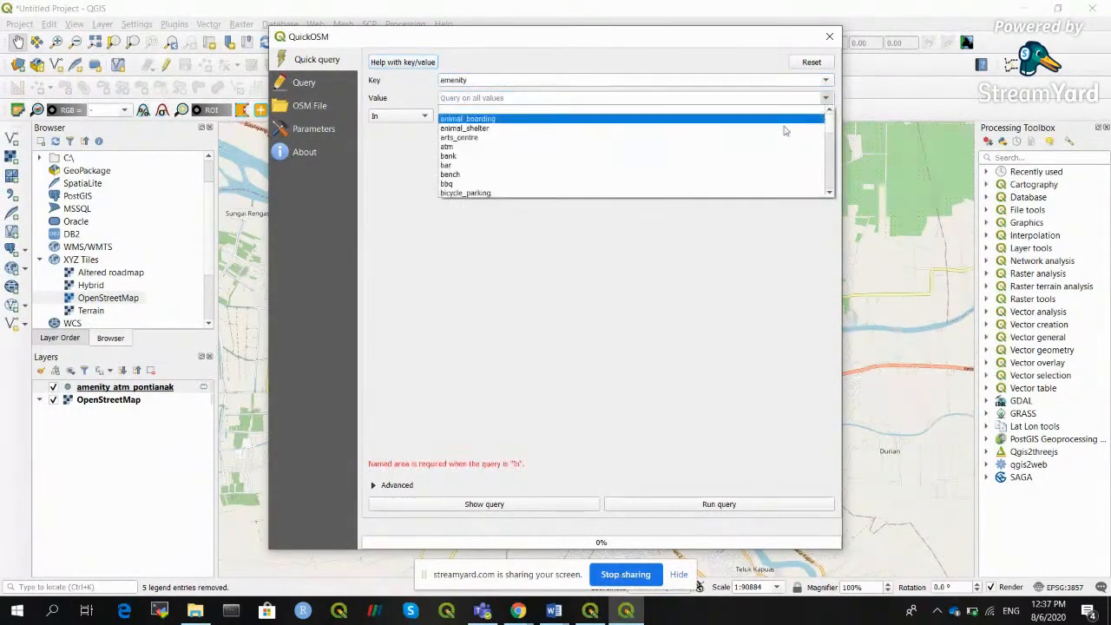
click(744, 156)
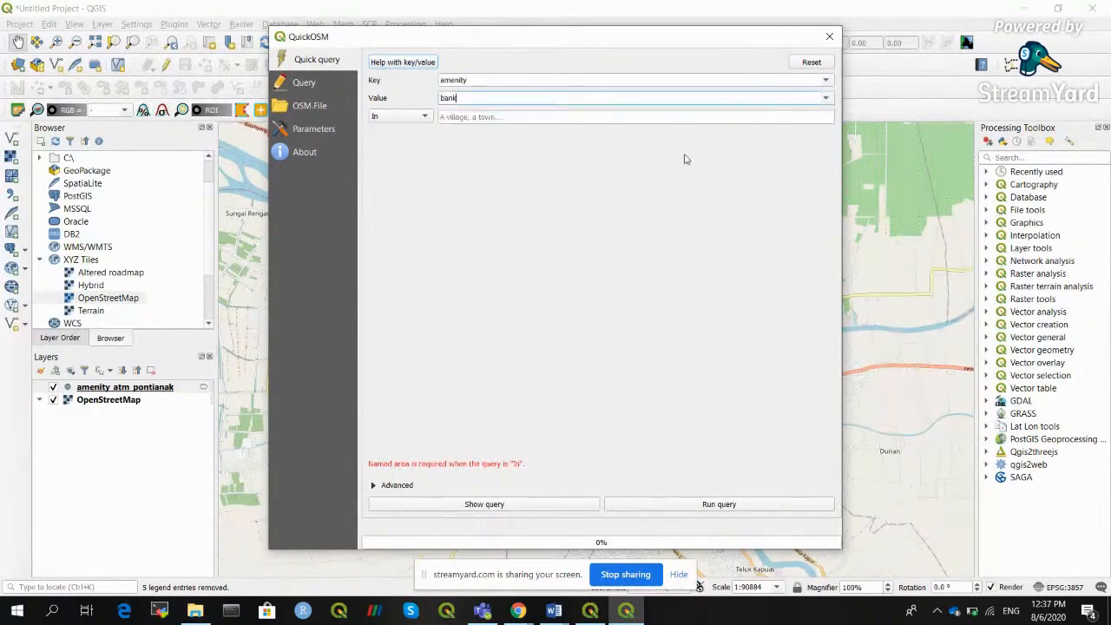
Enter pontianak as the query area and run the amenity=bank query.
click(652, 119)
text(pontianak)
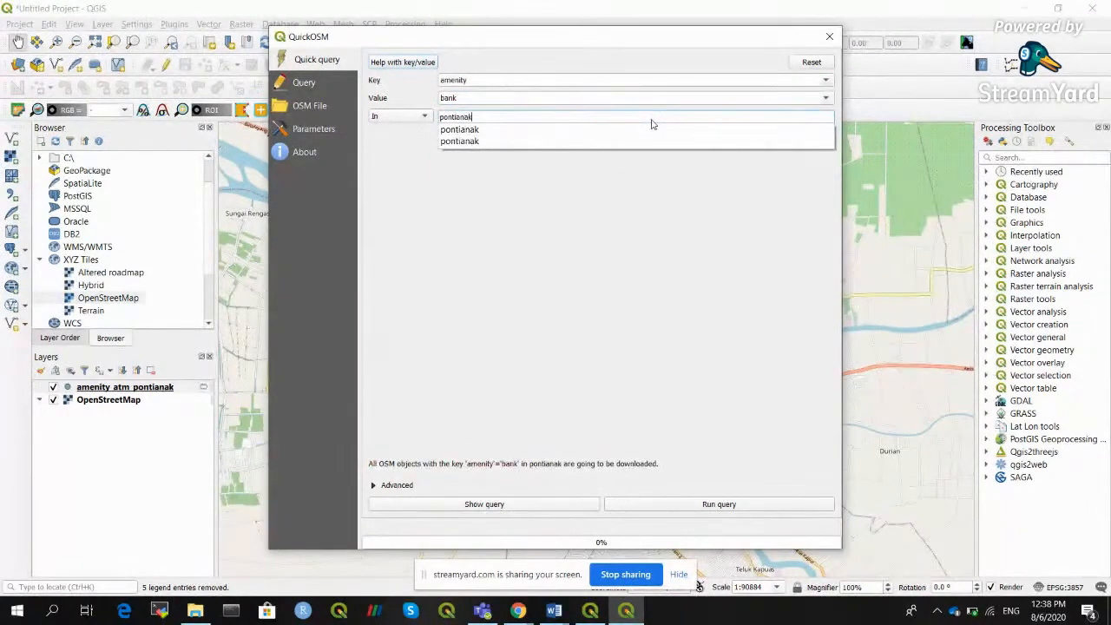
click(638, 129)
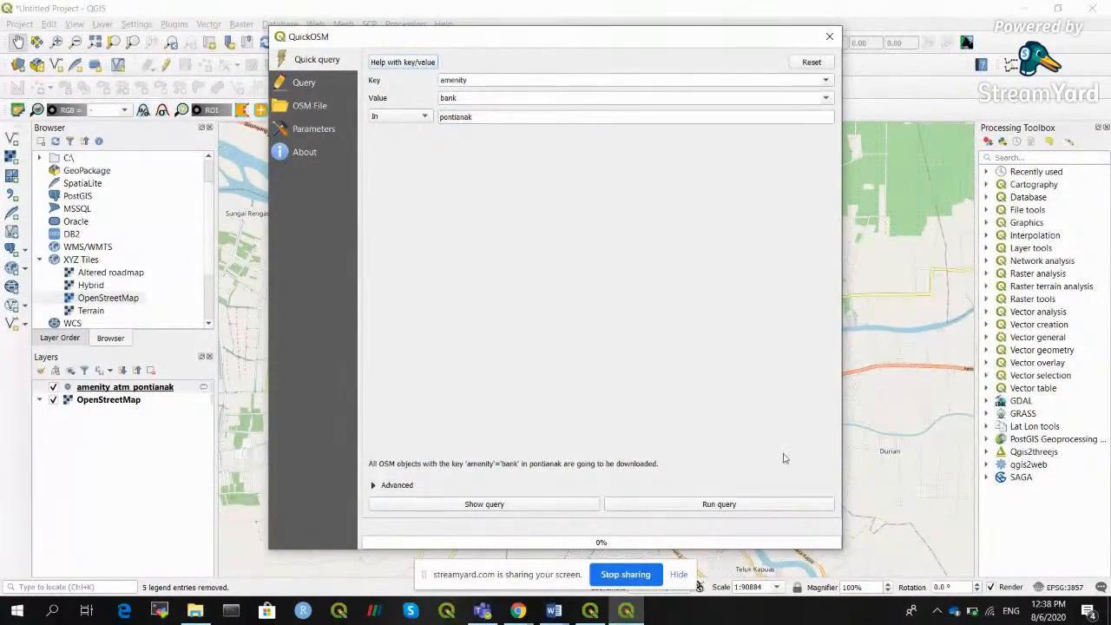
click(724, 503)
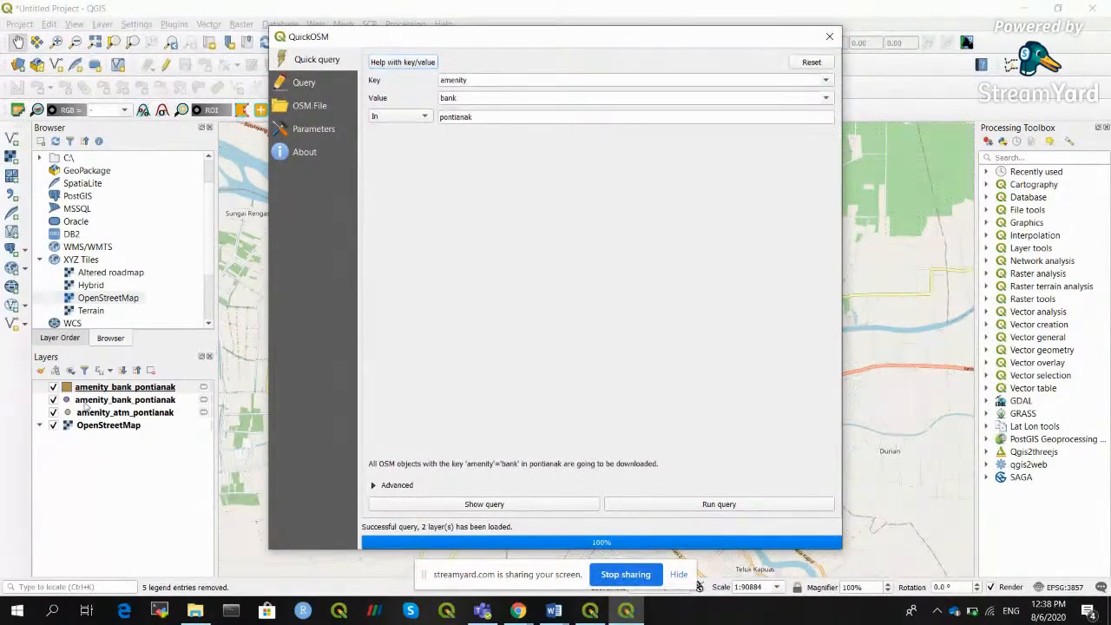
Remove the polygon amenity_bank_pontianak layer after toggling its visibility with the OpenStreetMap basemap hidden, and show the basemap again.
click(373, 486)
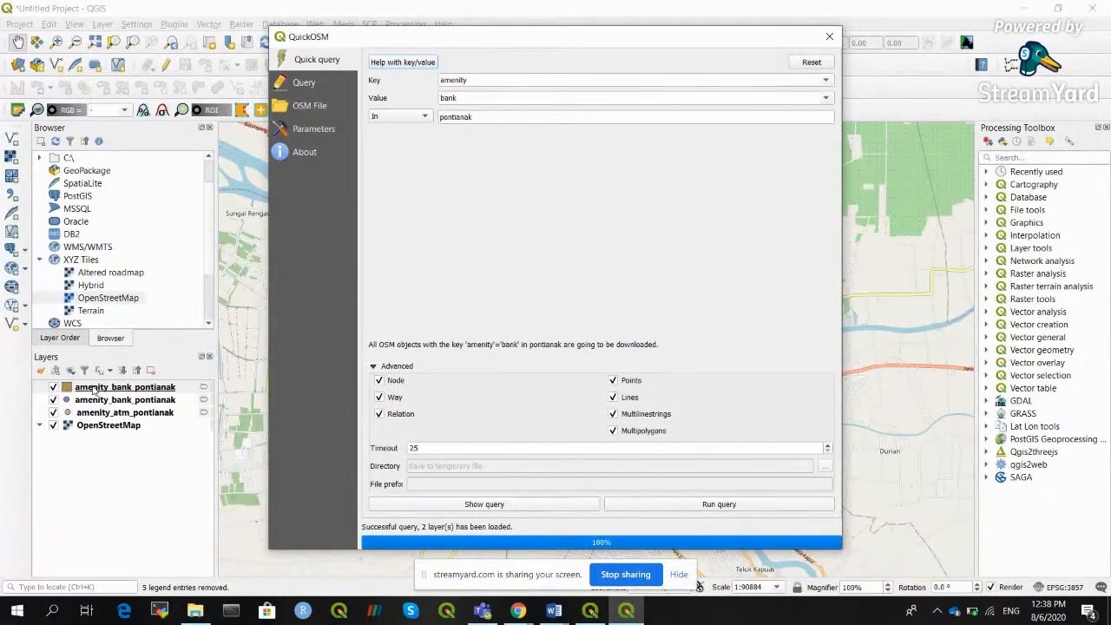
click(93, 390)
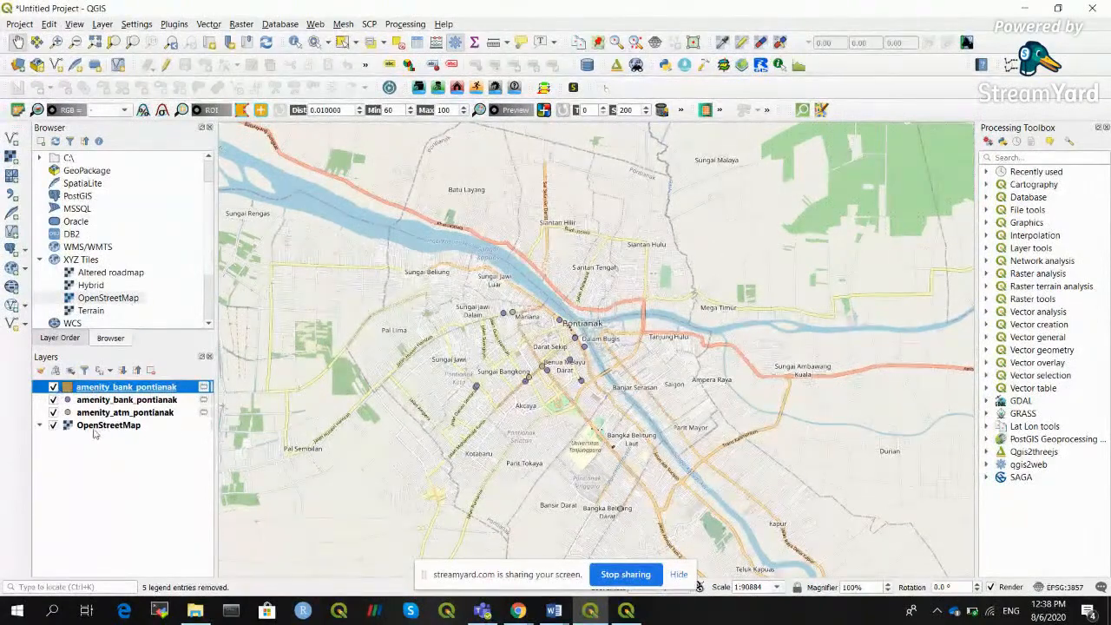
click(53, 425)
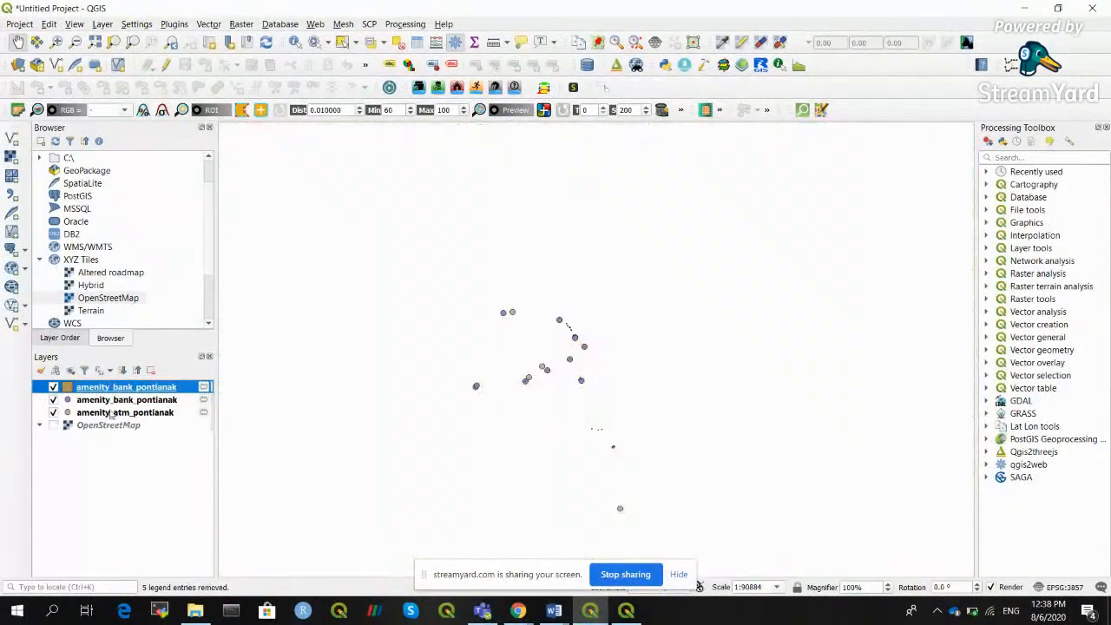
click(53, 387)
click(53, 387)
click(53, 387)
click(53, 387)
click(151, 369)
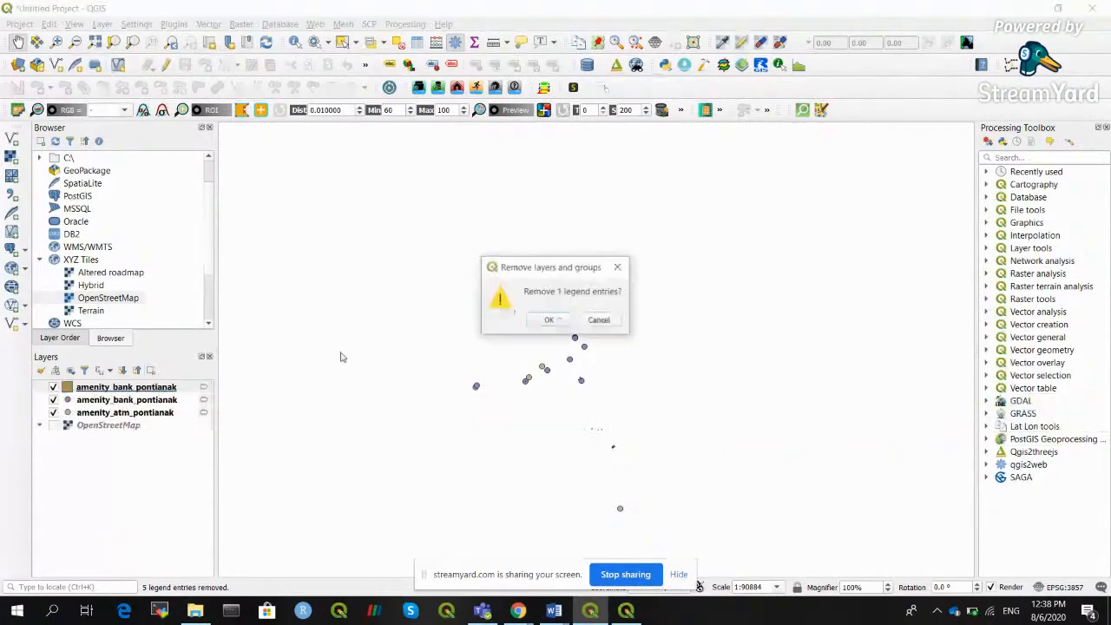
click(550, 320)
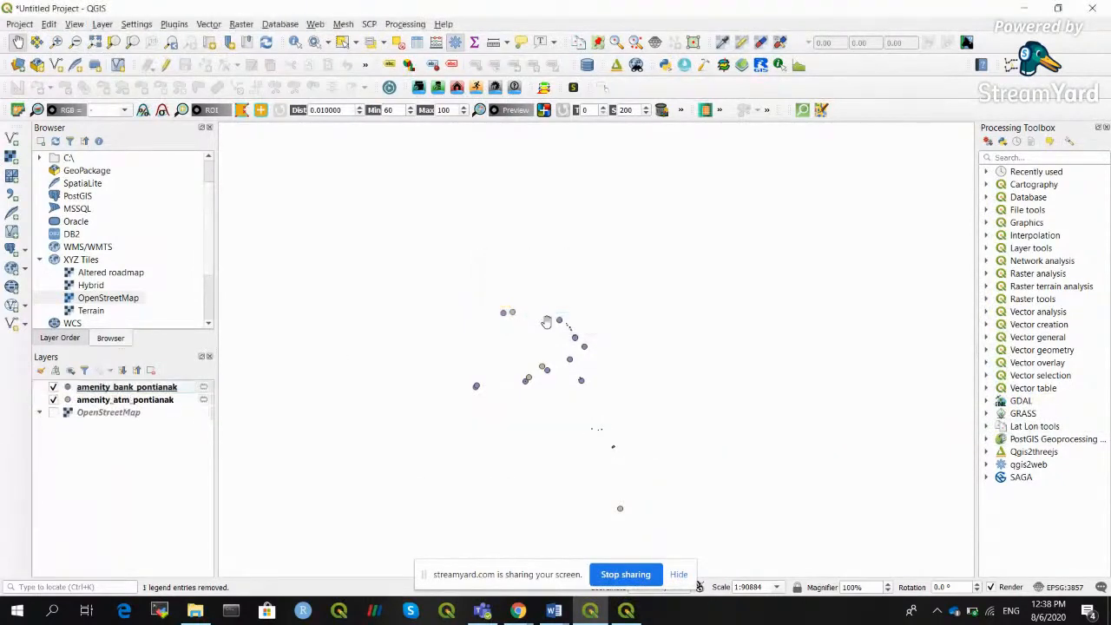
click(53, 413)
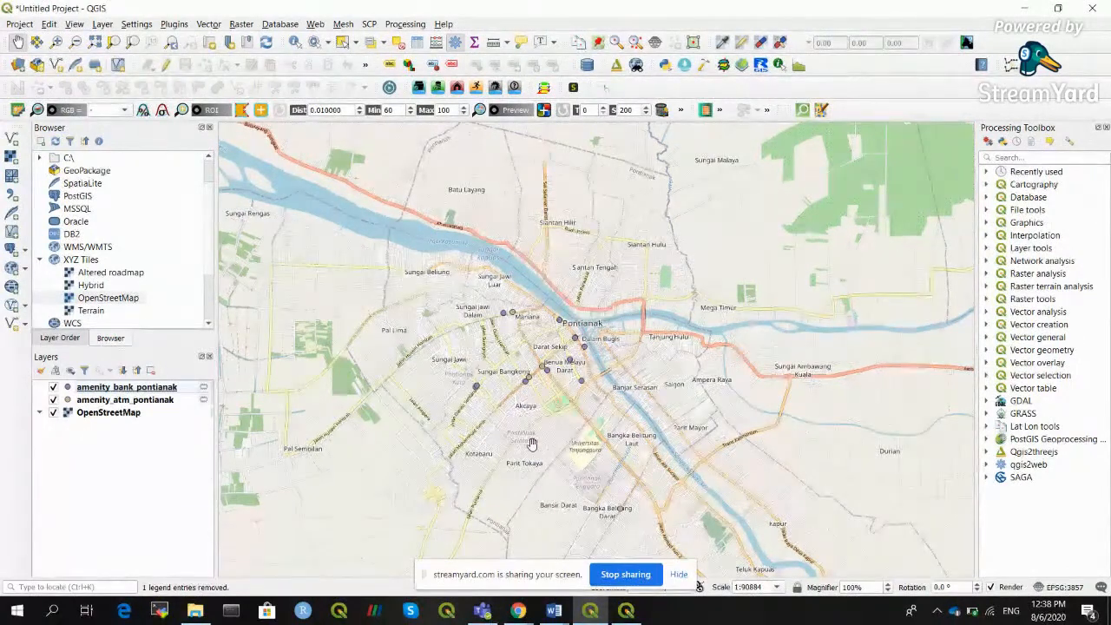
Examine the attribute table of the amenity_bank_pontianak point layer across its columns, and close it.
click(122, 388)
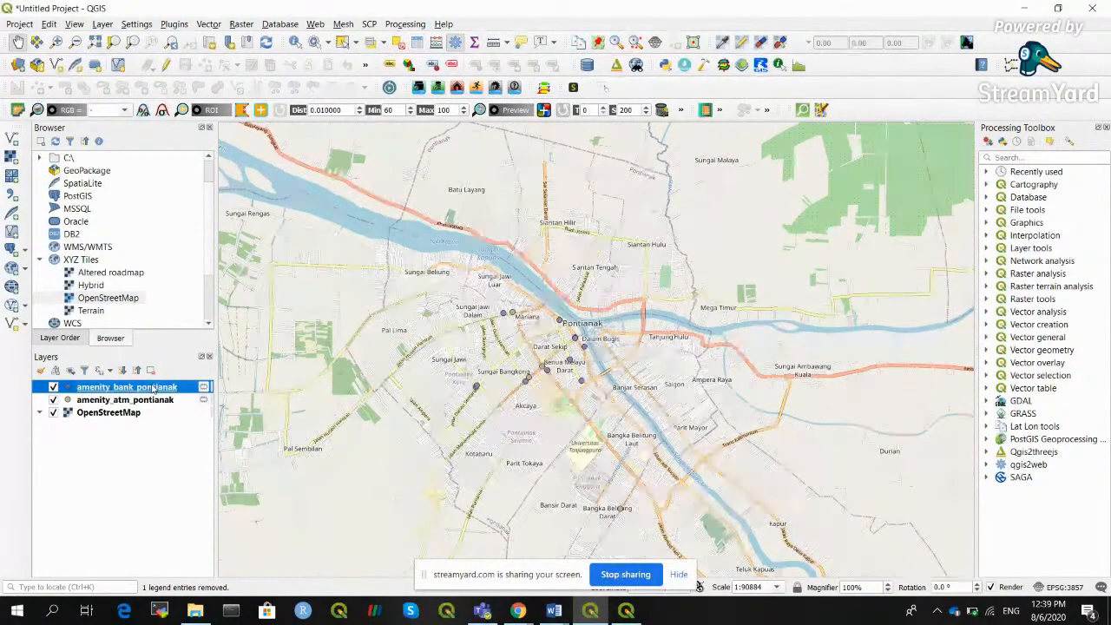
click(415, 43)
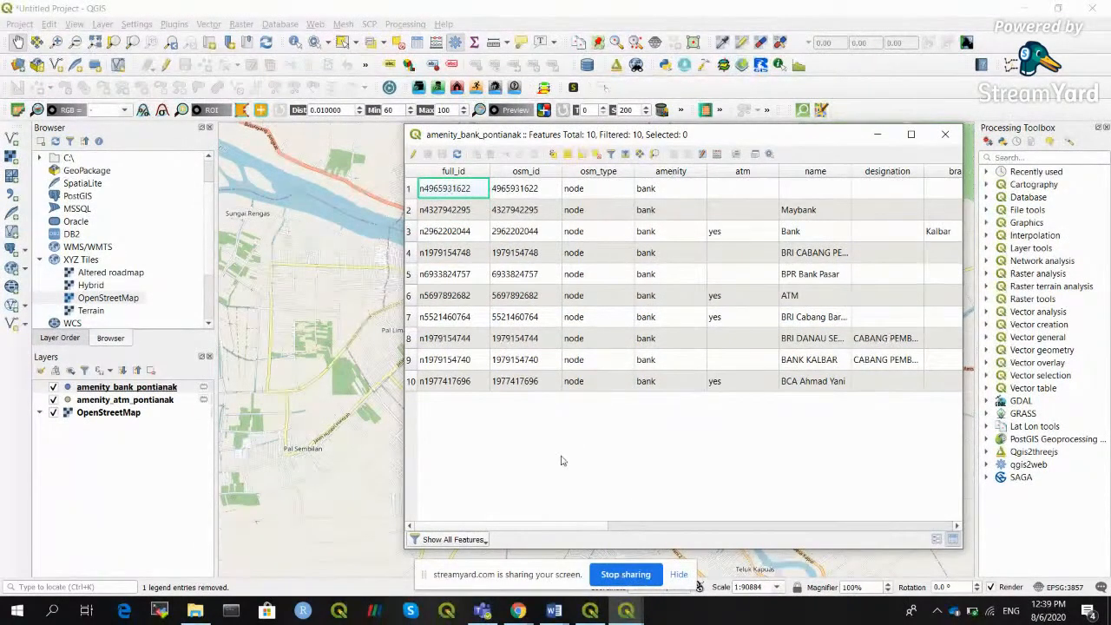
drag(543, 530, 607, 526)
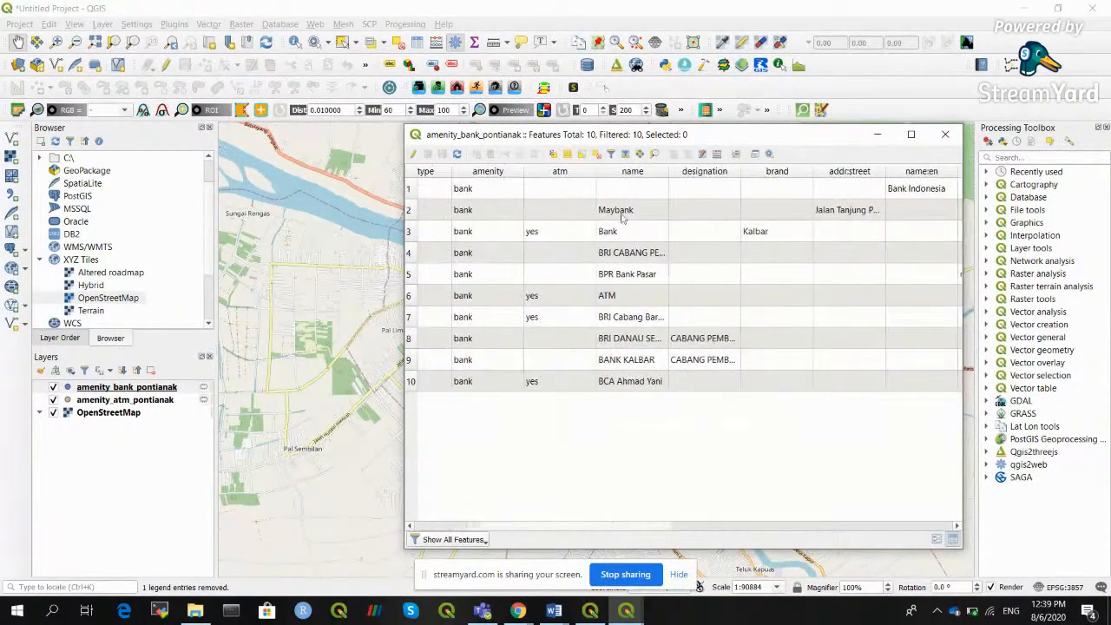
drag(582, 530, 473, 529)
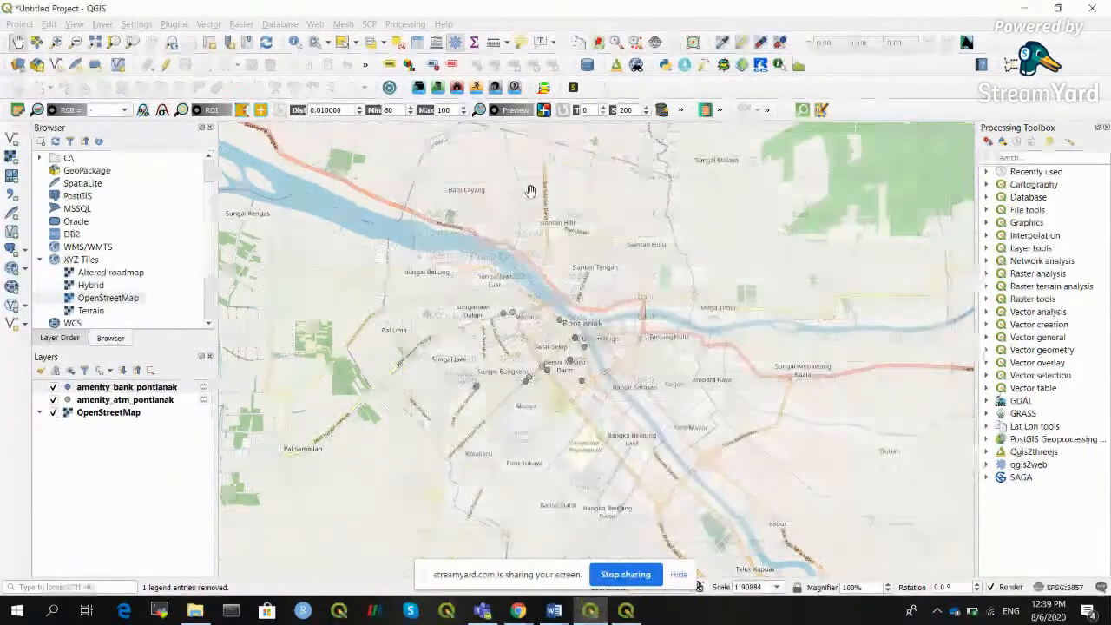
click(944, 134)
Hide the OpenStreetMap basemap and review the attribute table of the amenity_atm_pontianak layer.
click(97, 386)
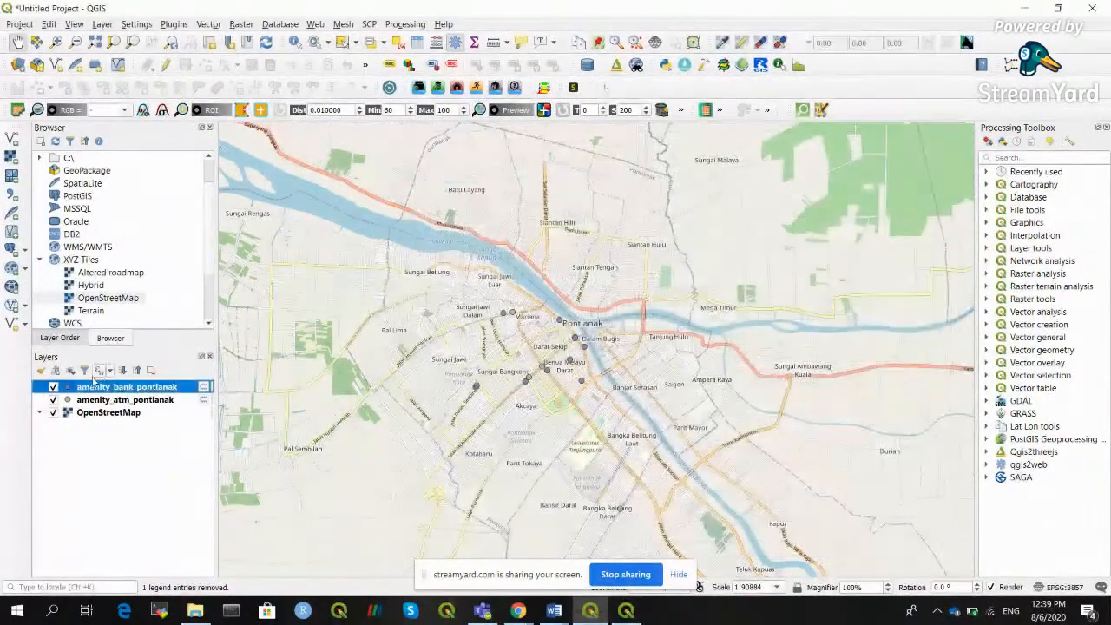
click(53, 413)
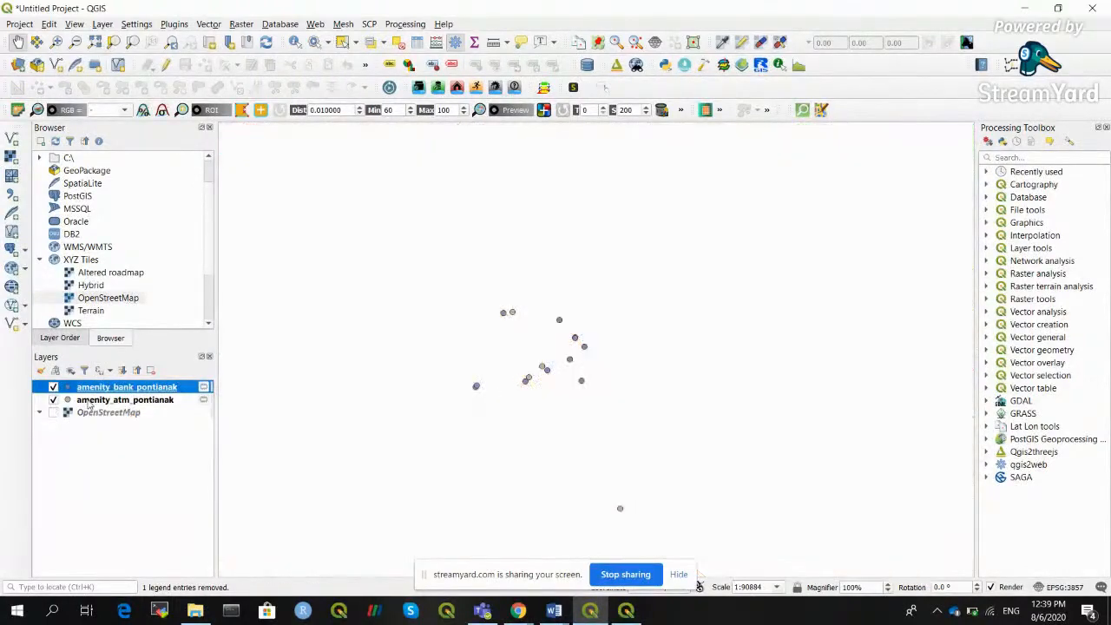
click(89, 401)
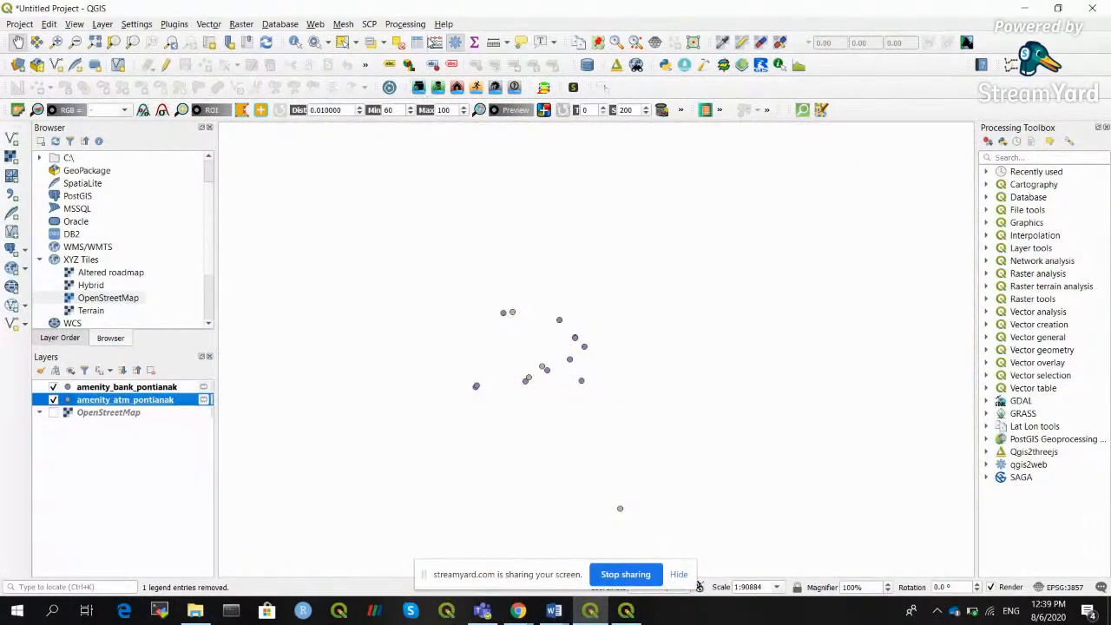
click(435, 42)
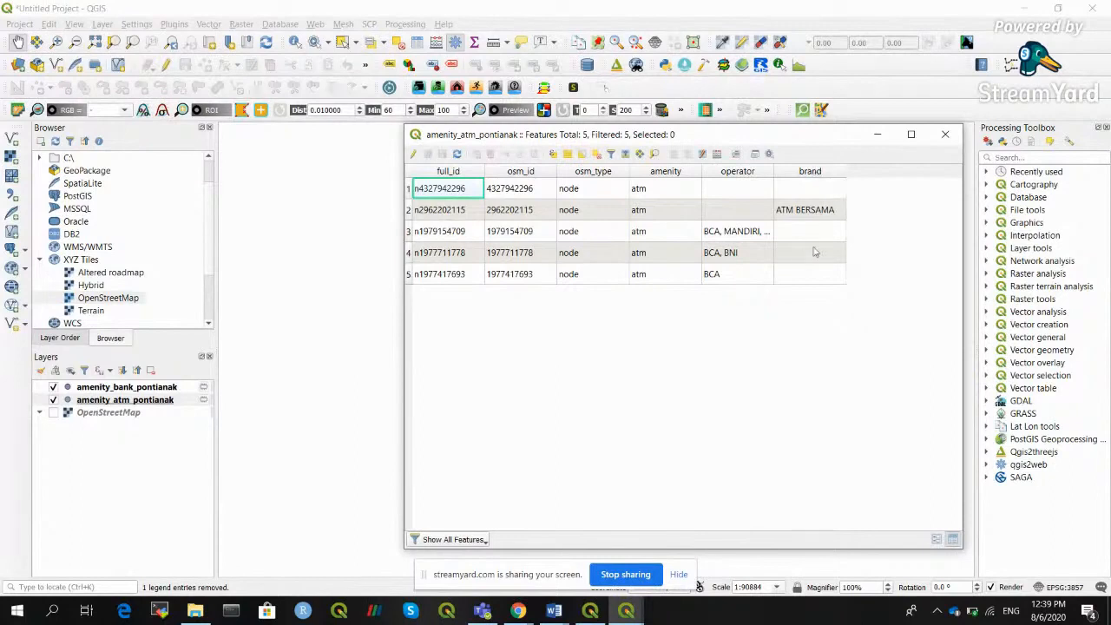
click(945, 133)
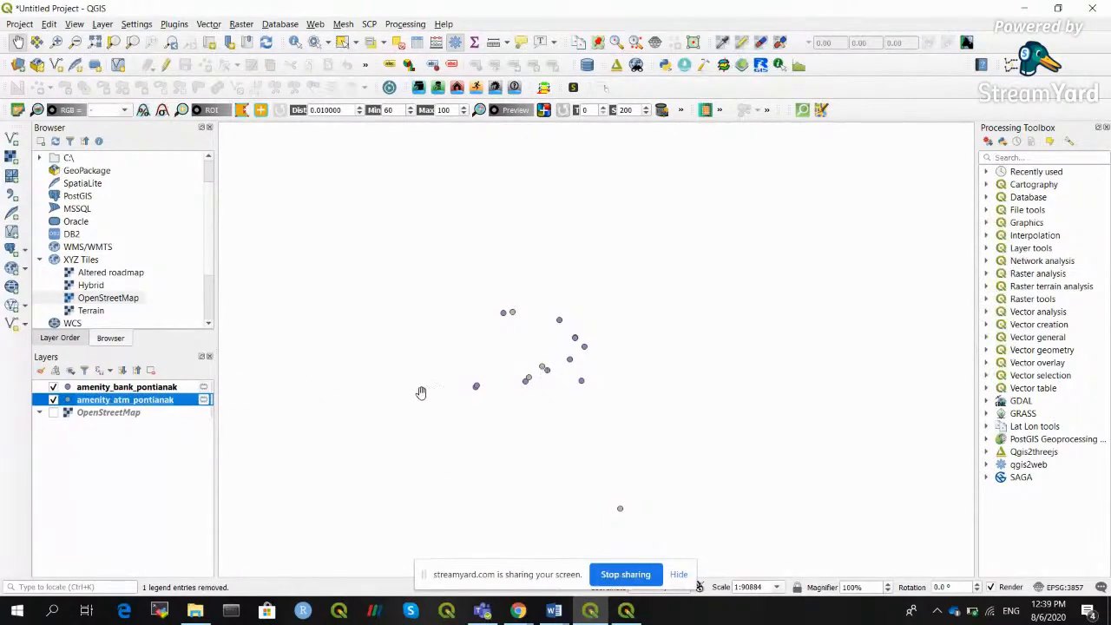
Toggle the OpenStreetMap basemap's visibility to compare the bank and ATM points with the map, leaving it hidden.
click(53, 413)
click(53, 413)
click(53, 413)
click(53, 413)
Run the Union geoprocessing tool with amenity_atm_pontianak as input and amenity_bank_pontianak as overlay, output to a temporary layer.
click(213, 27)
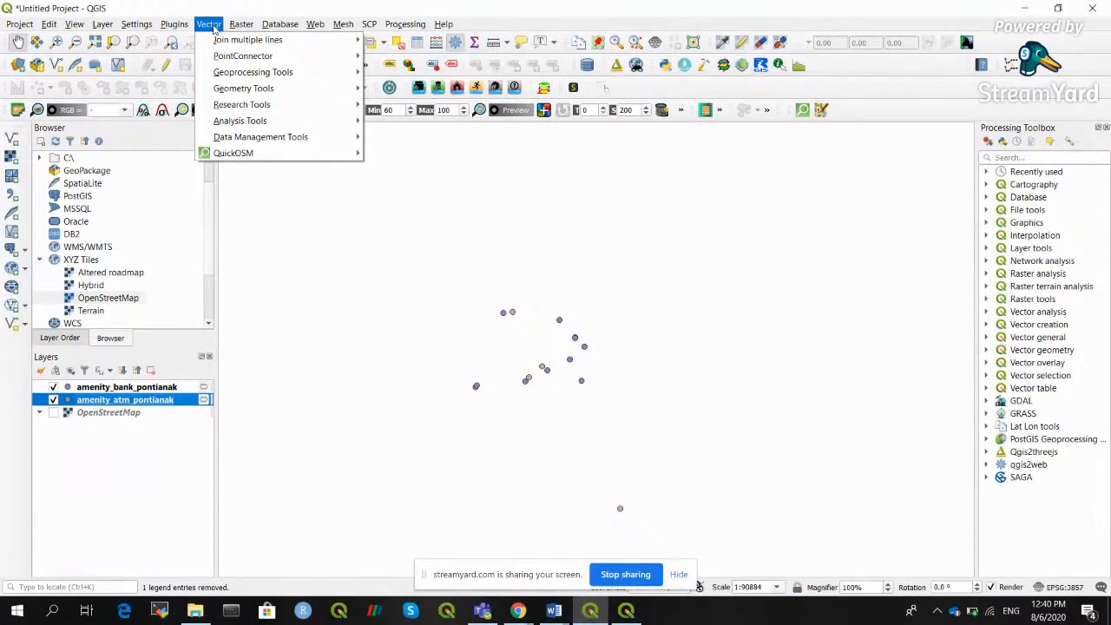
mouse_move(270, 74)
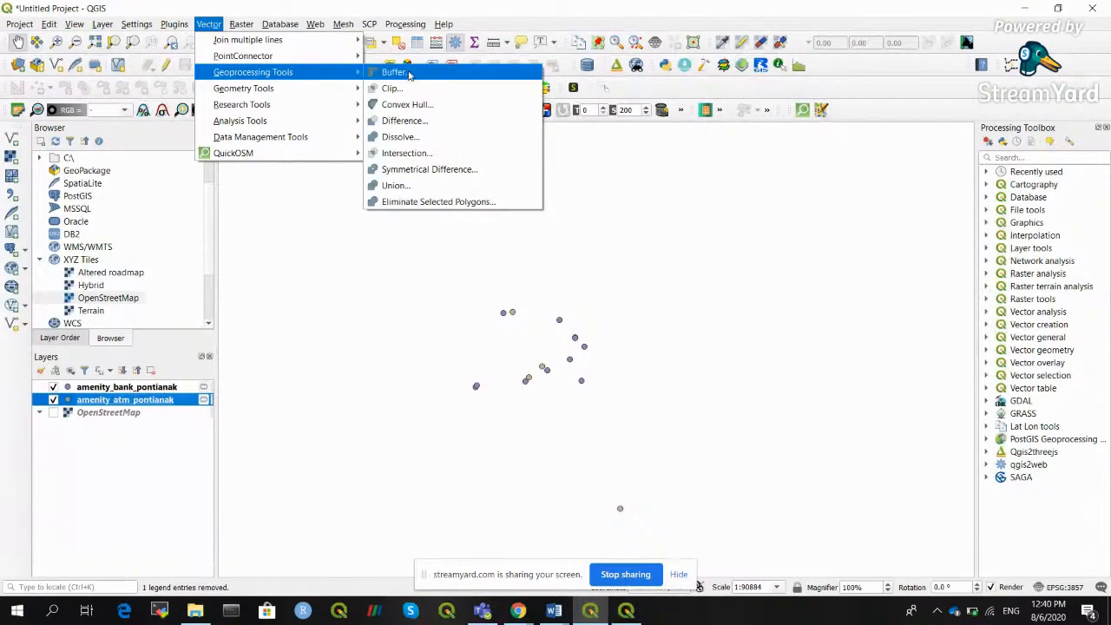
click(461, 190)
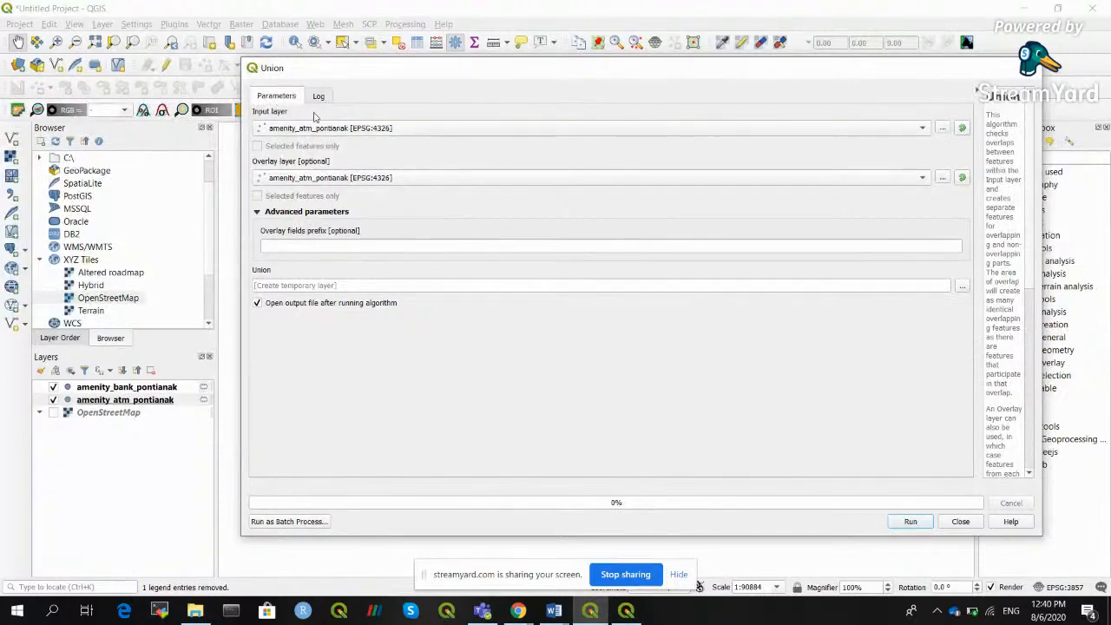
click(356, 178)
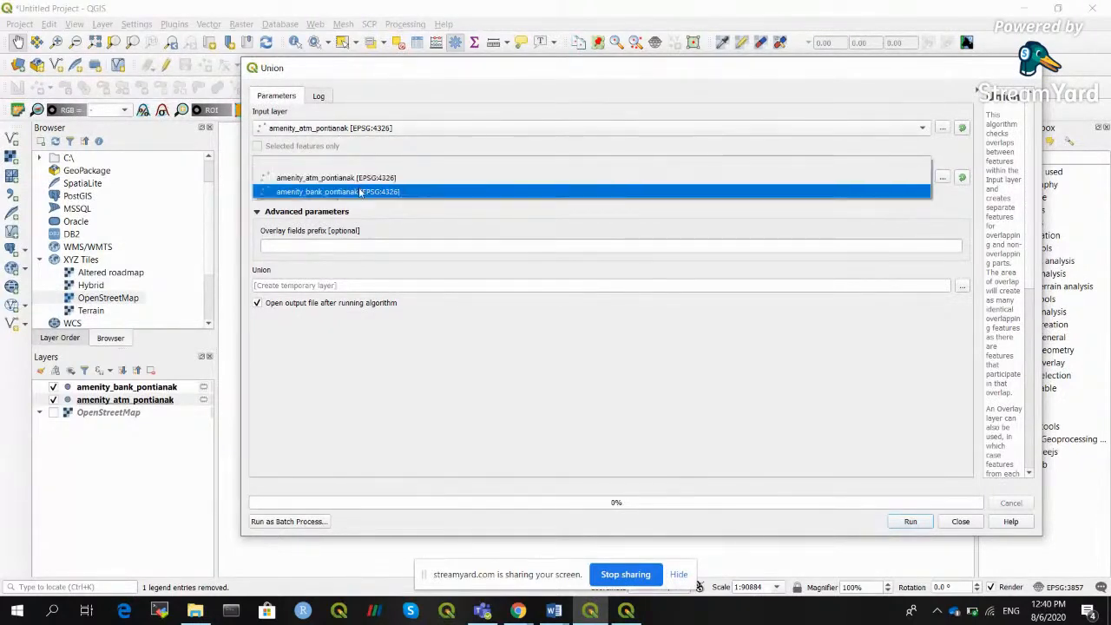
click(360, 192)
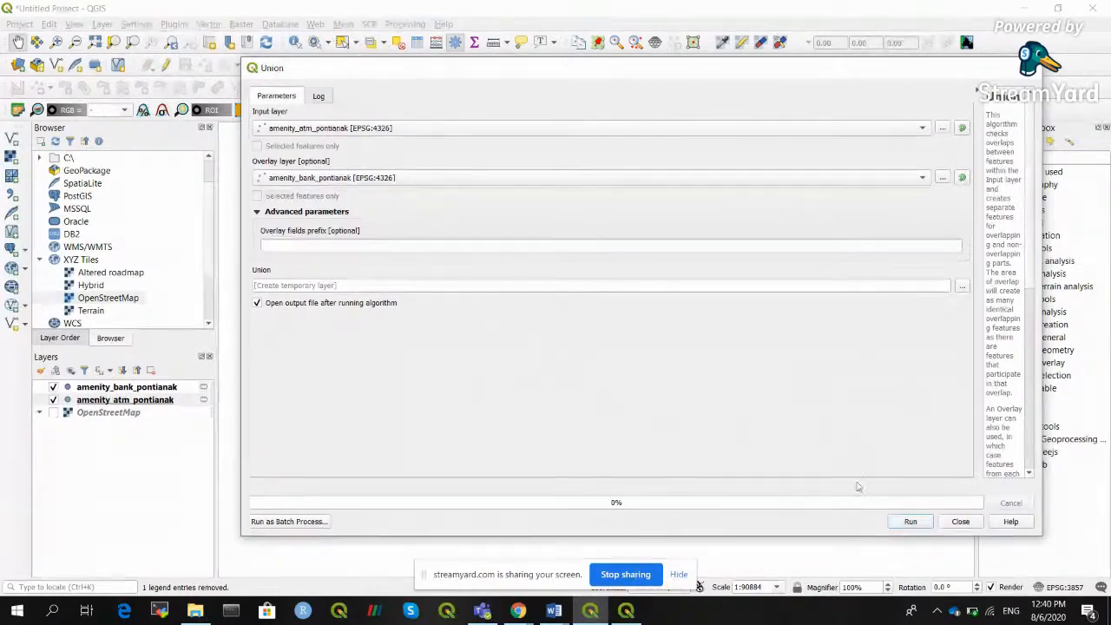
click(911, 522)
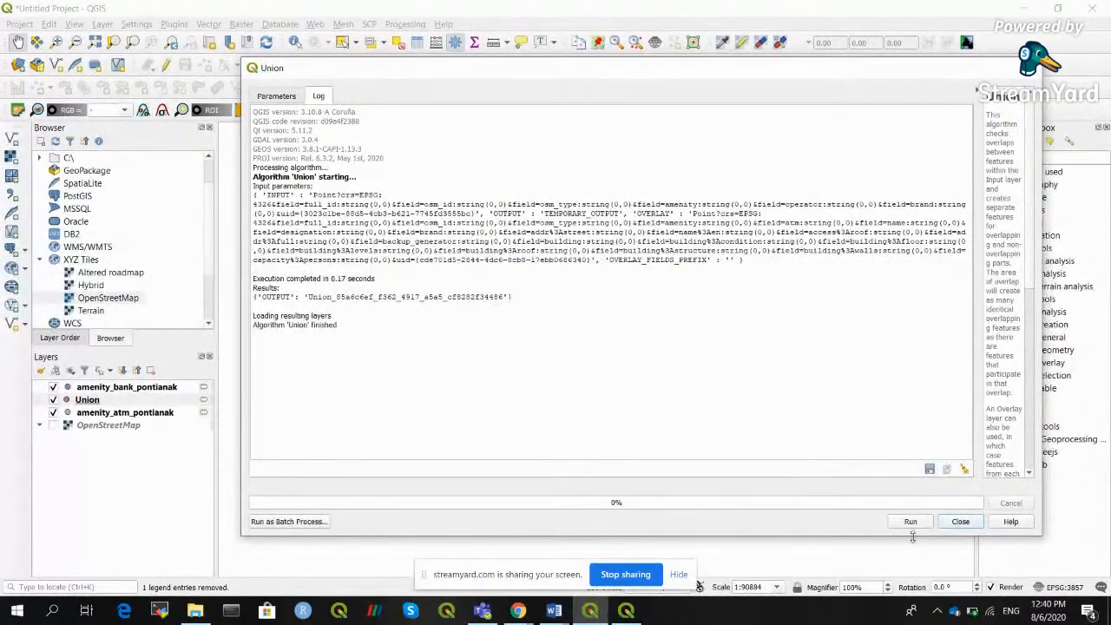
Close the Union tool and hide the amenity_bank_pontianak and amenity_atm_pontianak layers so only the Union points are shown.
click(960, 522)
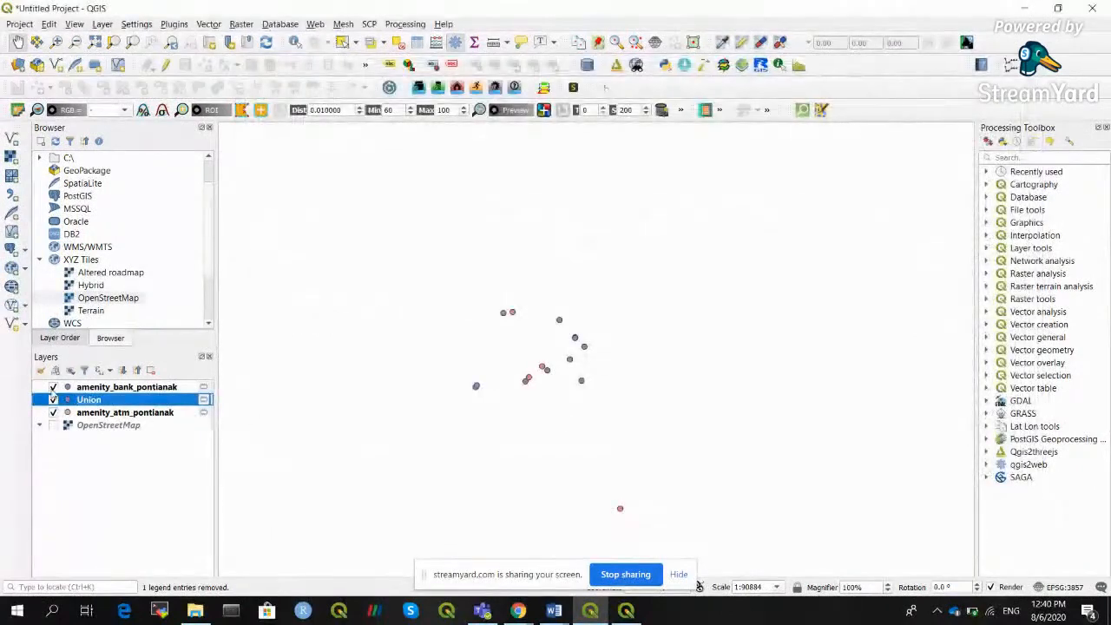
click(53, 387)
click(53, 412)
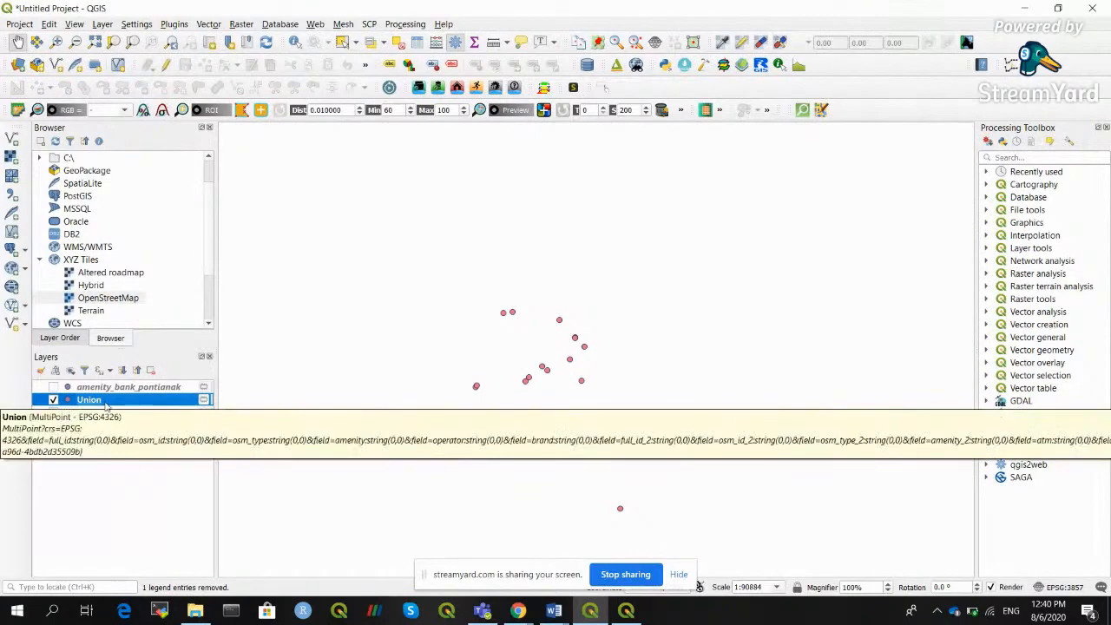
Review the Union layer's attribute table across its columns, and close it.
click(418, 46)
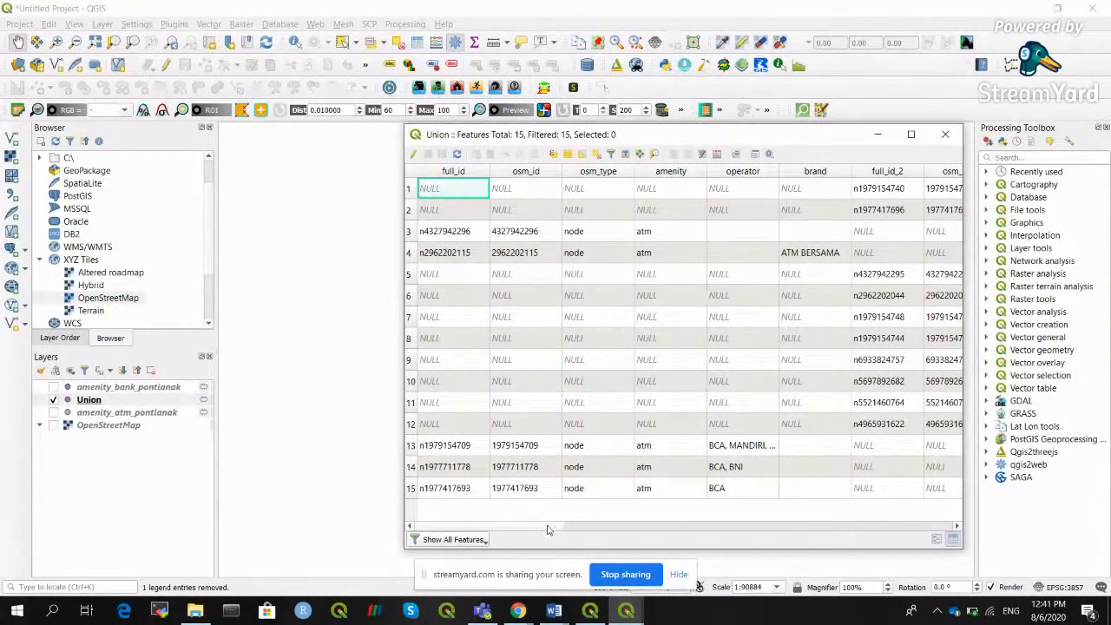
drag(547, 526, 515, 531)
drag(557, 530, 518, 519)
click(945, 135)
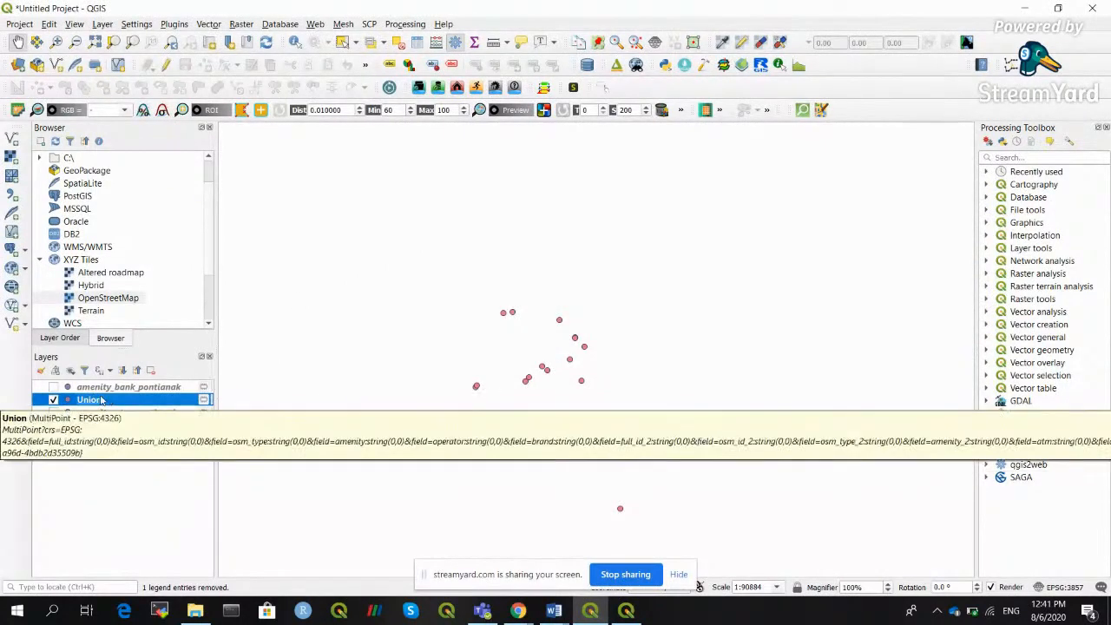
Start saving the Union layer's features as an ESRI Shapefile named ATM_BANK_pontianak in Documents\peta\Kota Pontianak.
right_click(101, 399)
mouse_move(186, 353)
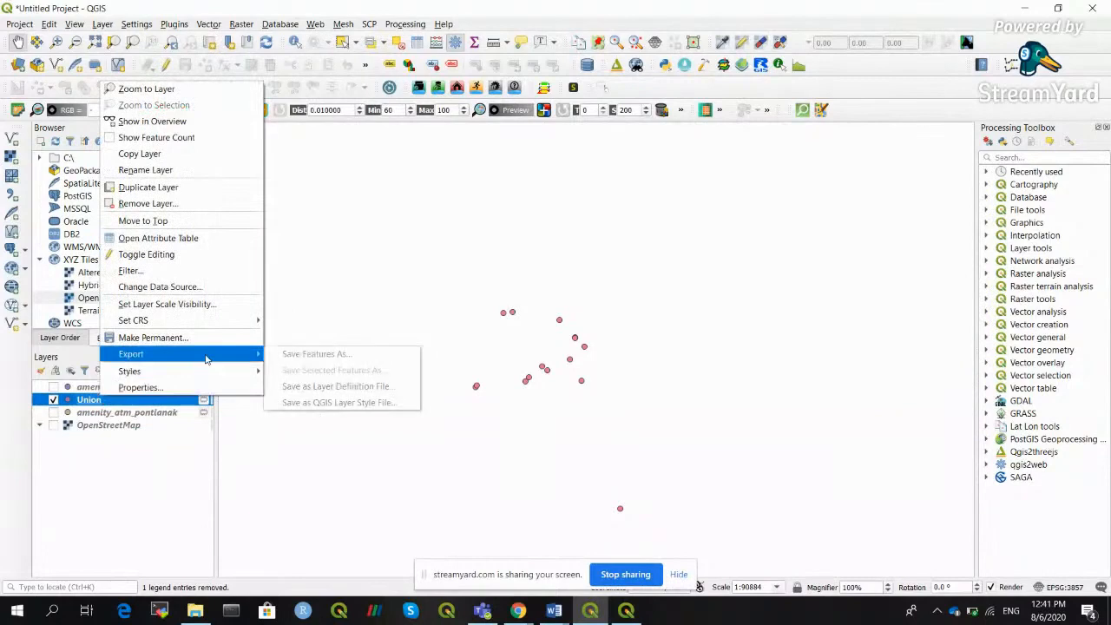
click(291, 357)
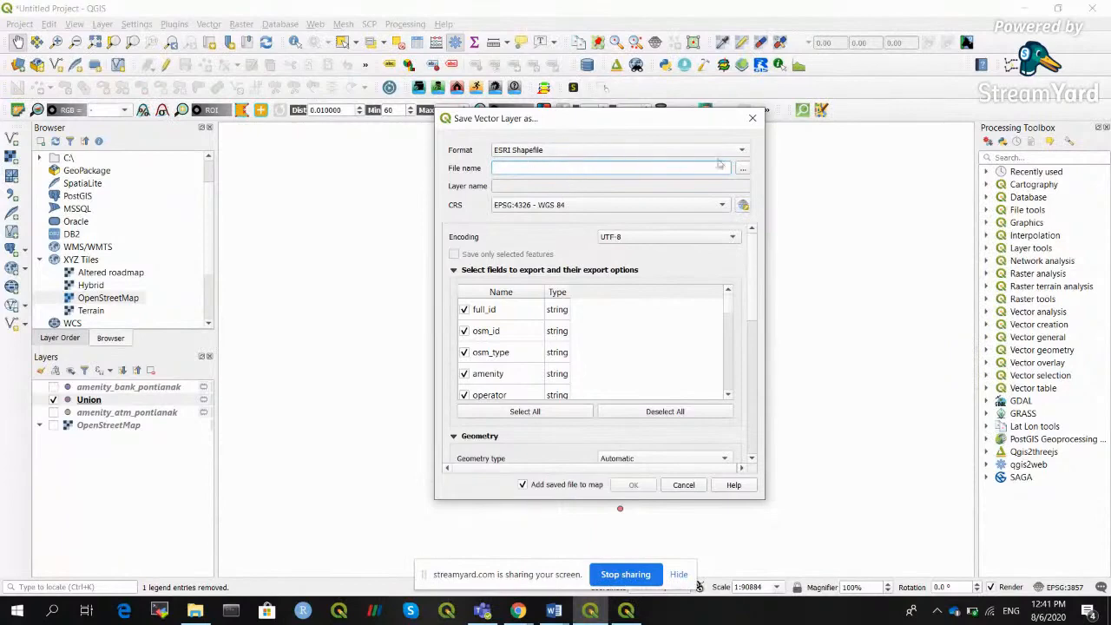
click(742, 170)
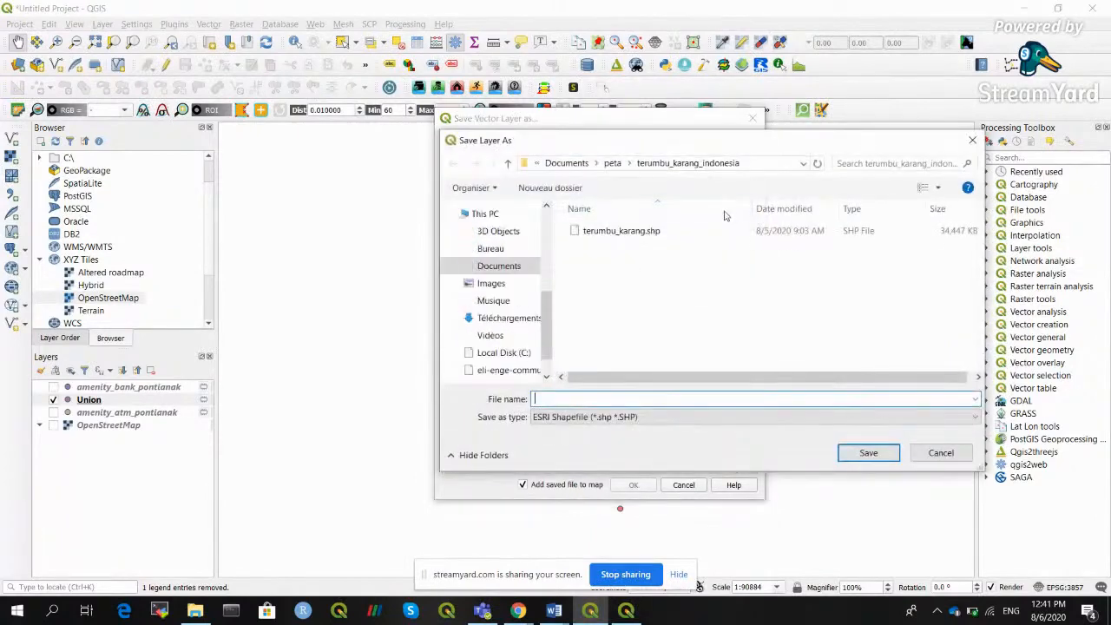
click(613, 164)
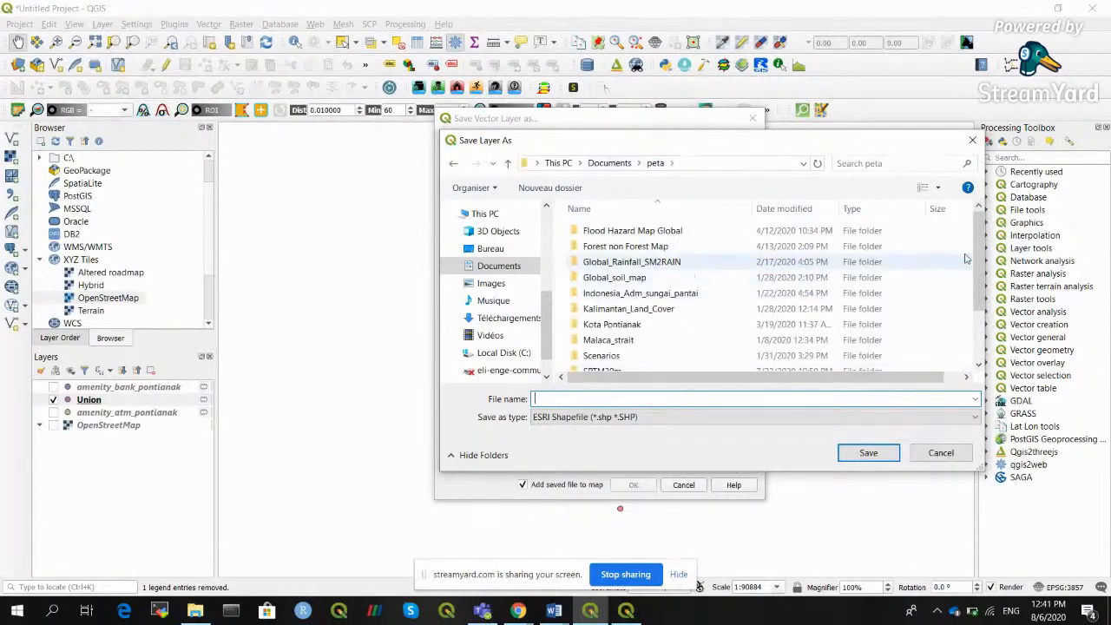
mouse_move(978, 265)
mouse_down()
mouse_move(983, 327)
mouse_move(974, 248)
mouse_up()
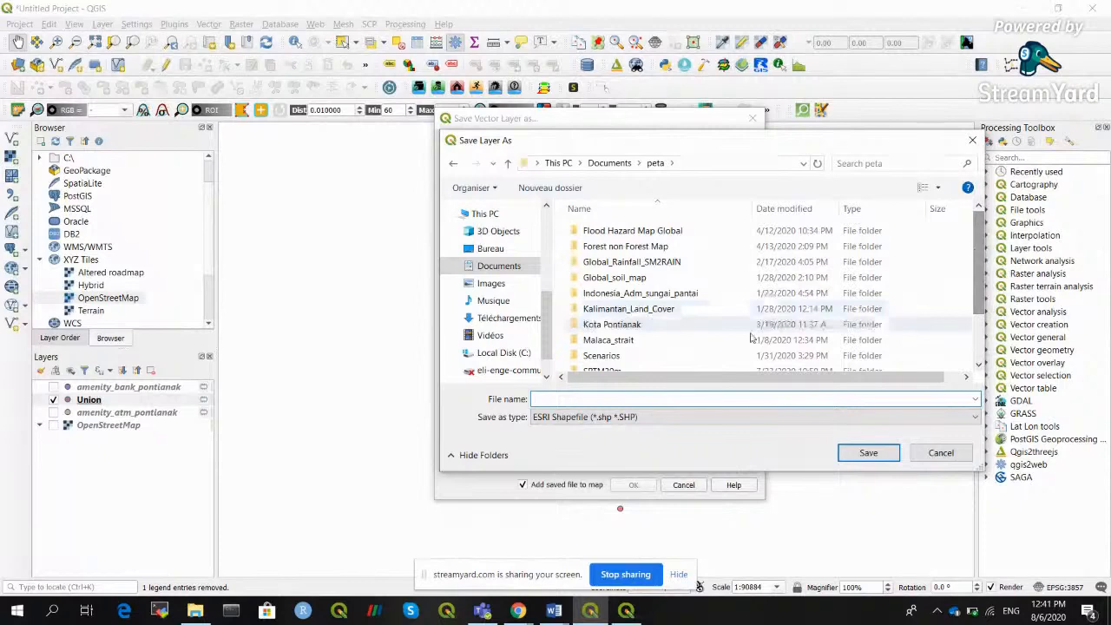
double_click(612, 324)
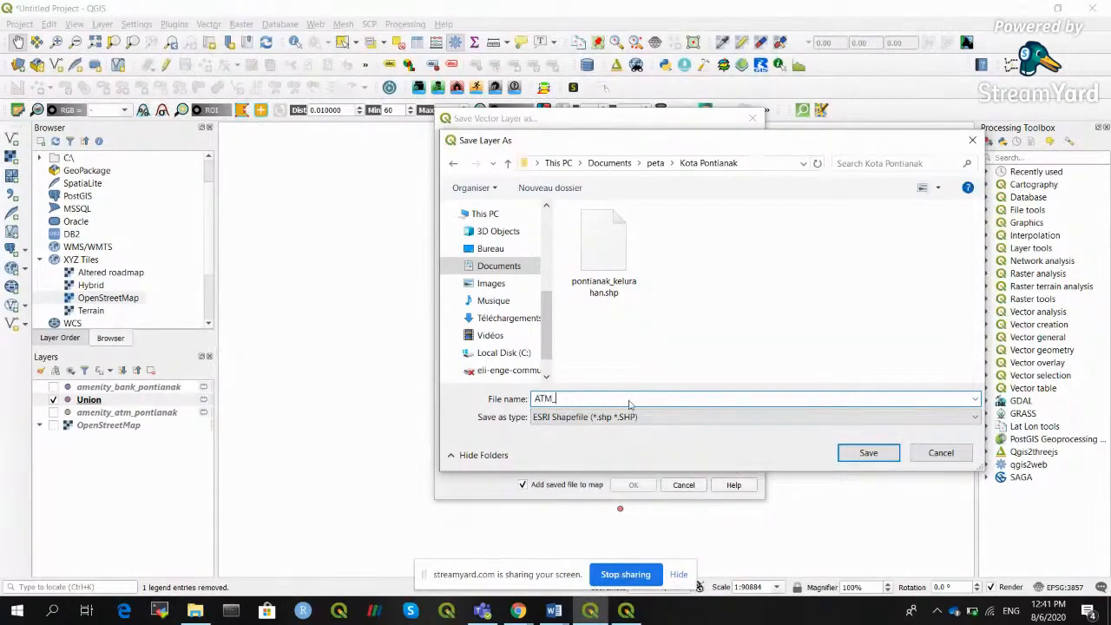
text(ANK_pontianak)
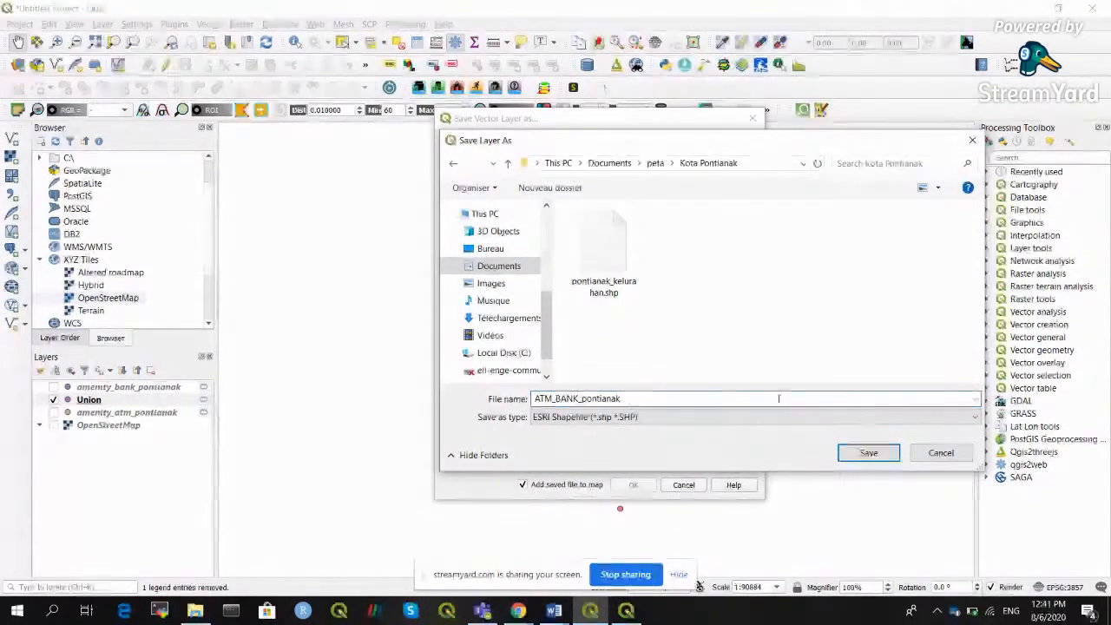
click(866, 453)
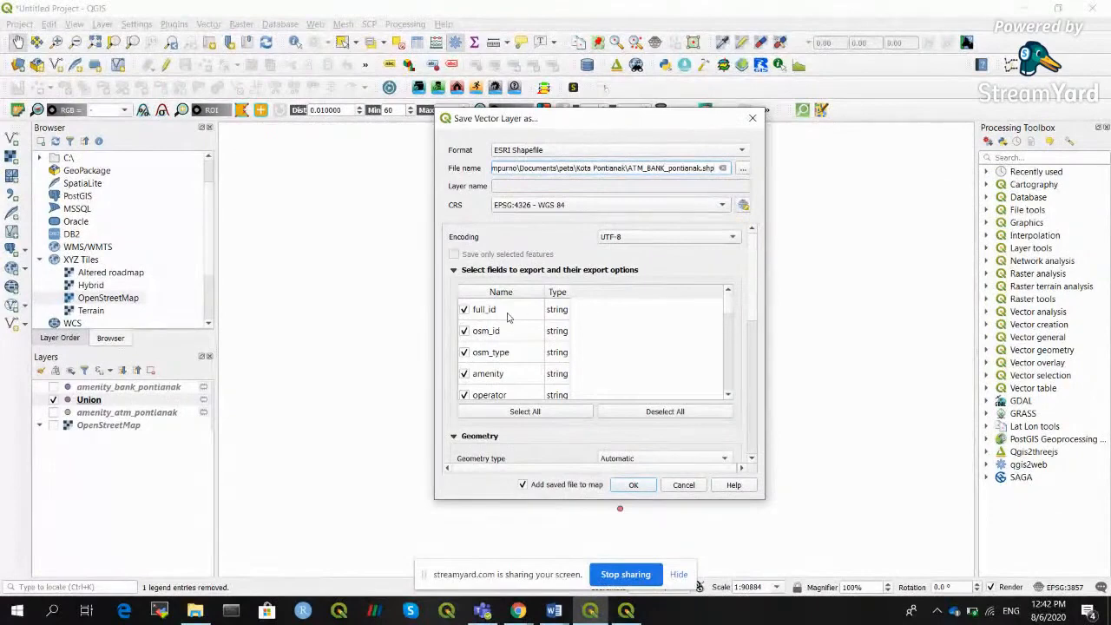
Look through the export field list and exclude full_id and full_id_2, keeping osm_id and brand.
scroll(729, 347, down, 6)
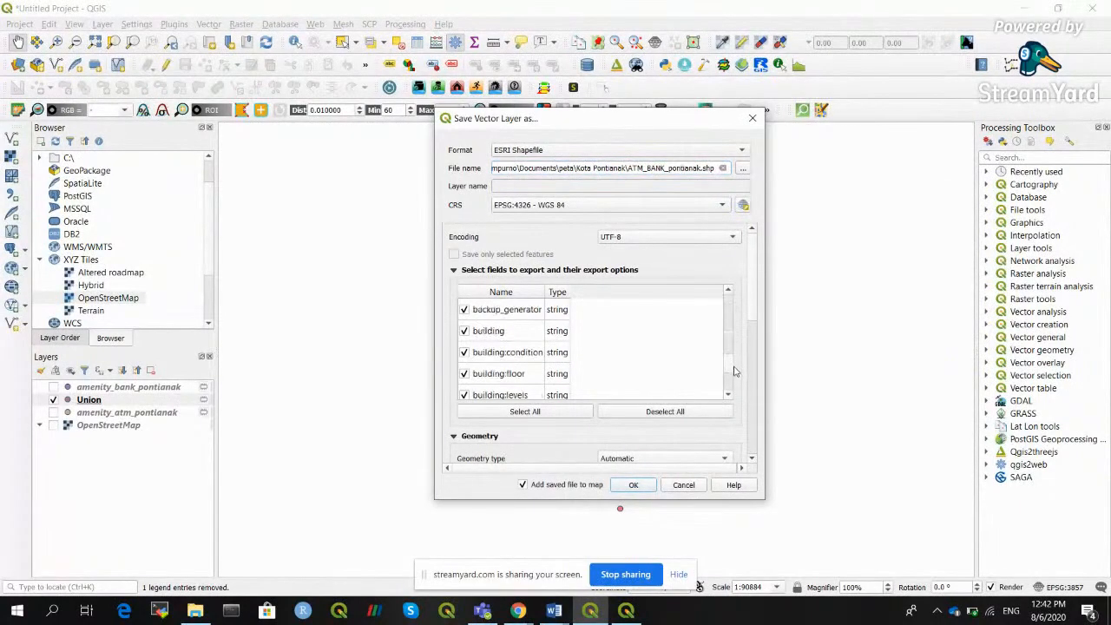
scroll(730, 347, up, 6)
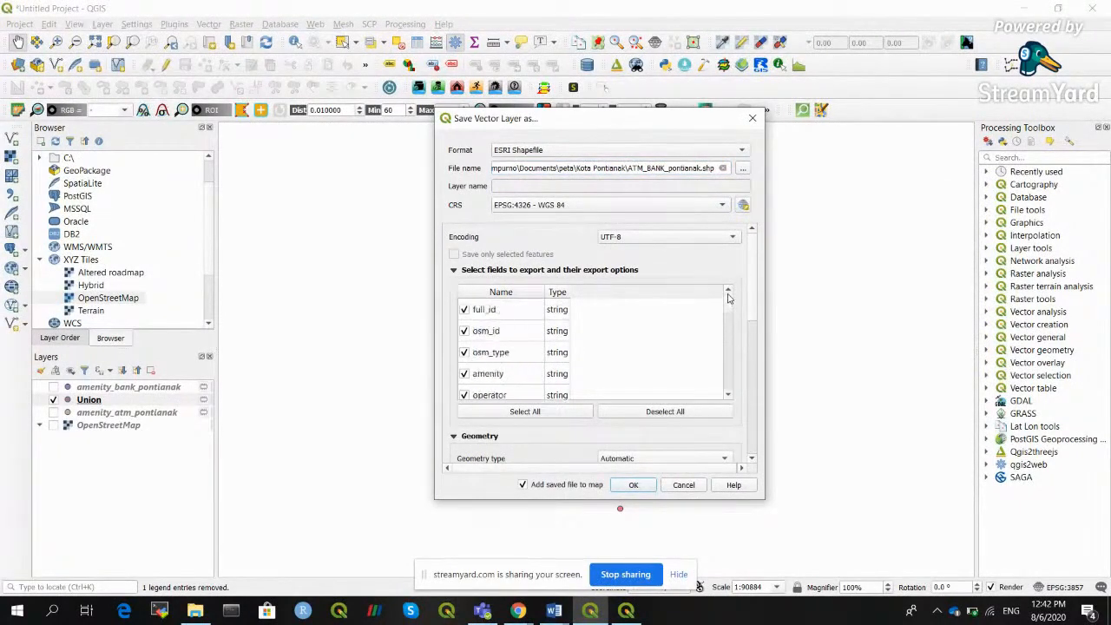
click(464, 331)
click(464, 331)
click(464, 309)
drag(731, 309, 731, 315)
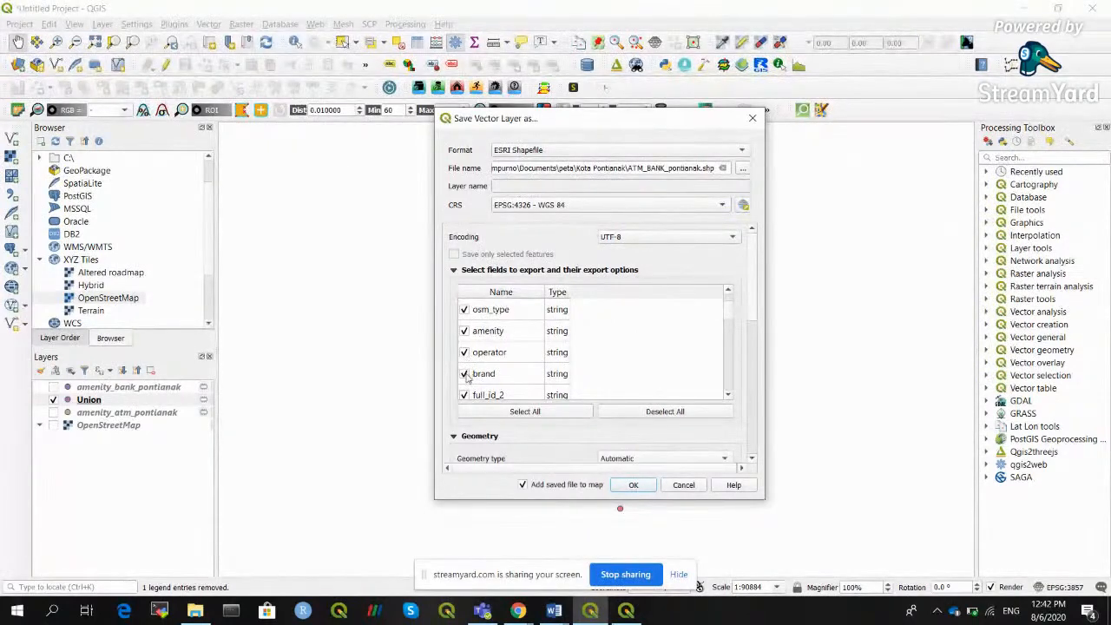
click(464, 374)
click(464, 374)
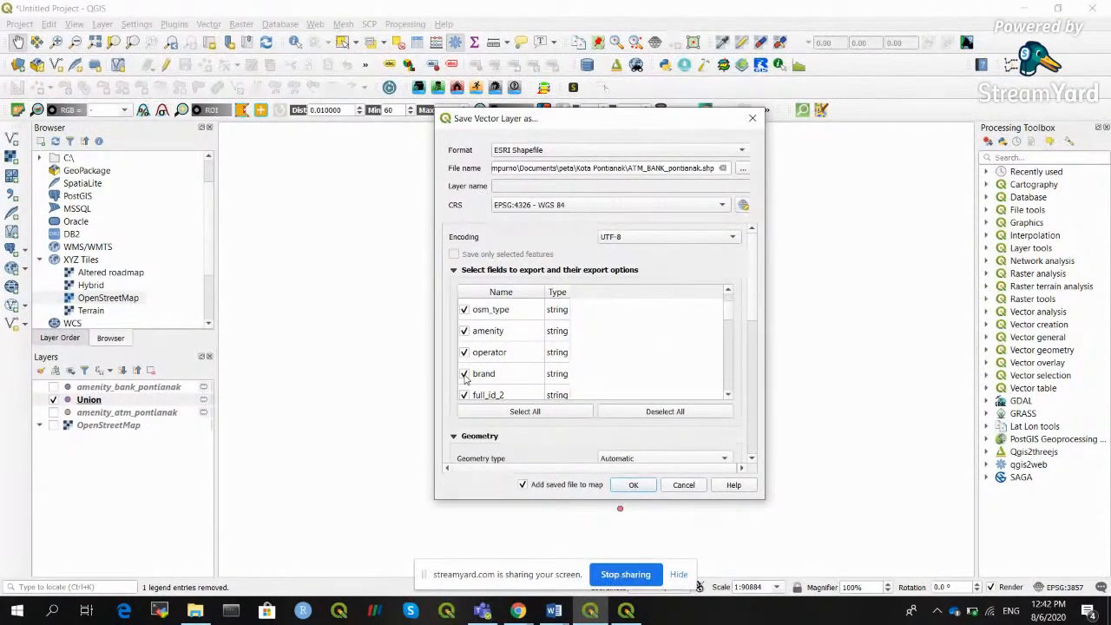
click(728, 396)
click(728, 396)
click(728, 396)
click(464, 331)
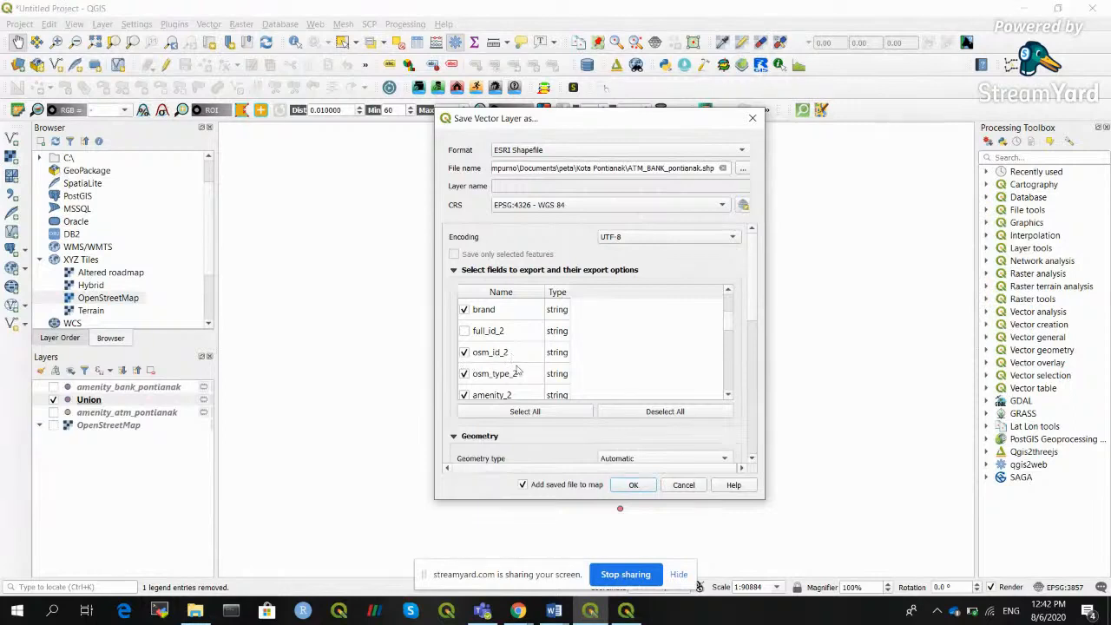
Exclude the designation, addr:street, access:roof and addr:full fields from the export, keeping brand_2.
click(729, 395)
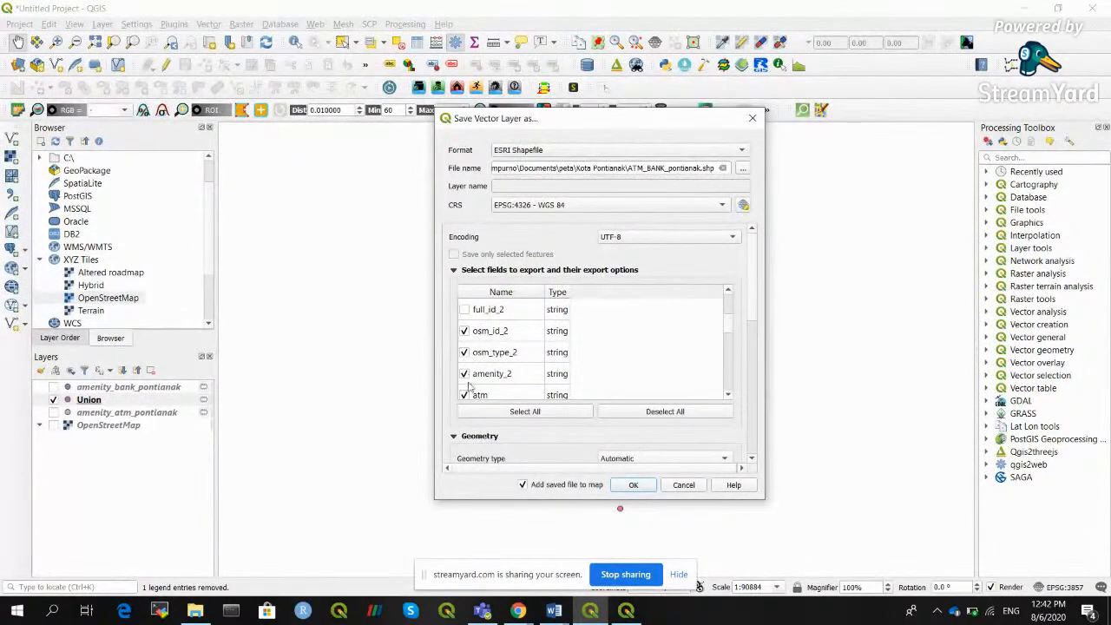
click(728, 397)
click(729, 397)
click(729, 396)
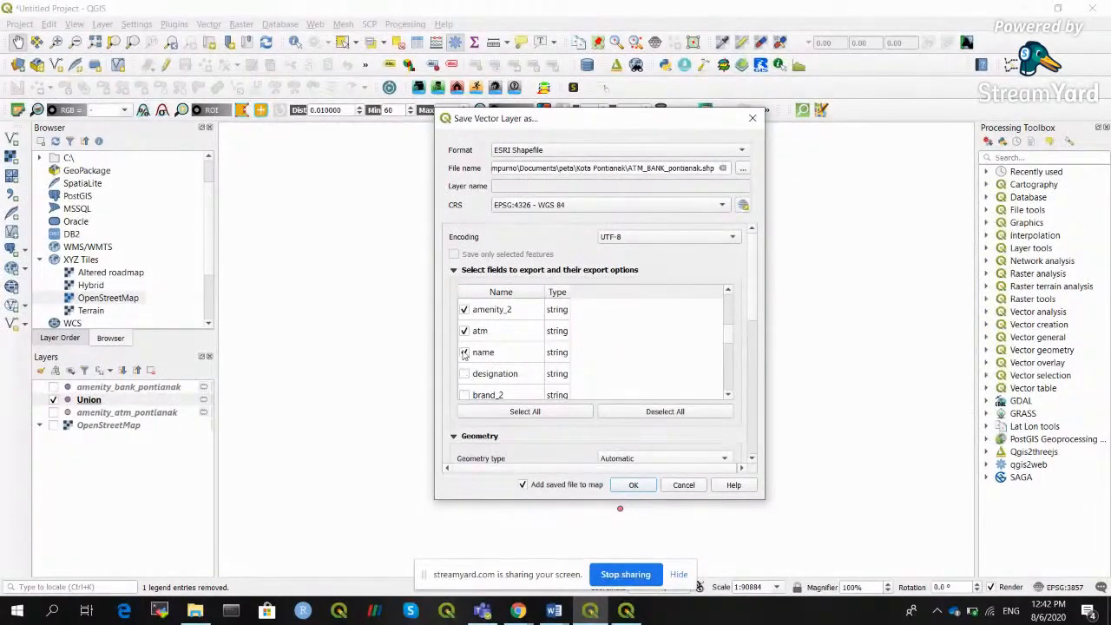
click(465, 395)
drag(732, 339, 731, 350)
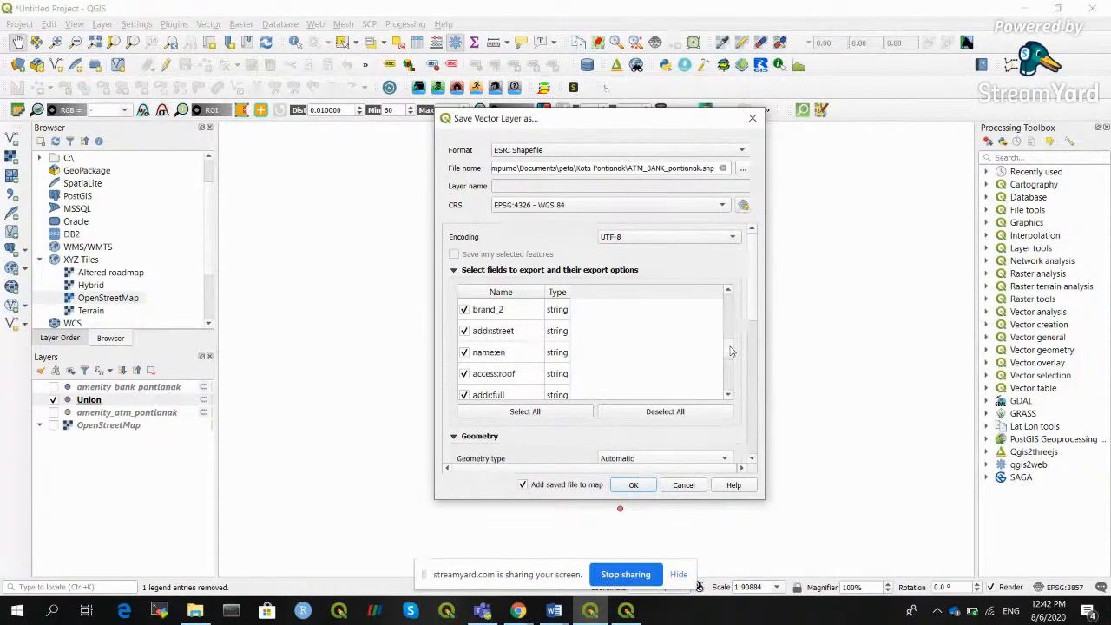
click(464, 331)
click(465, 373)
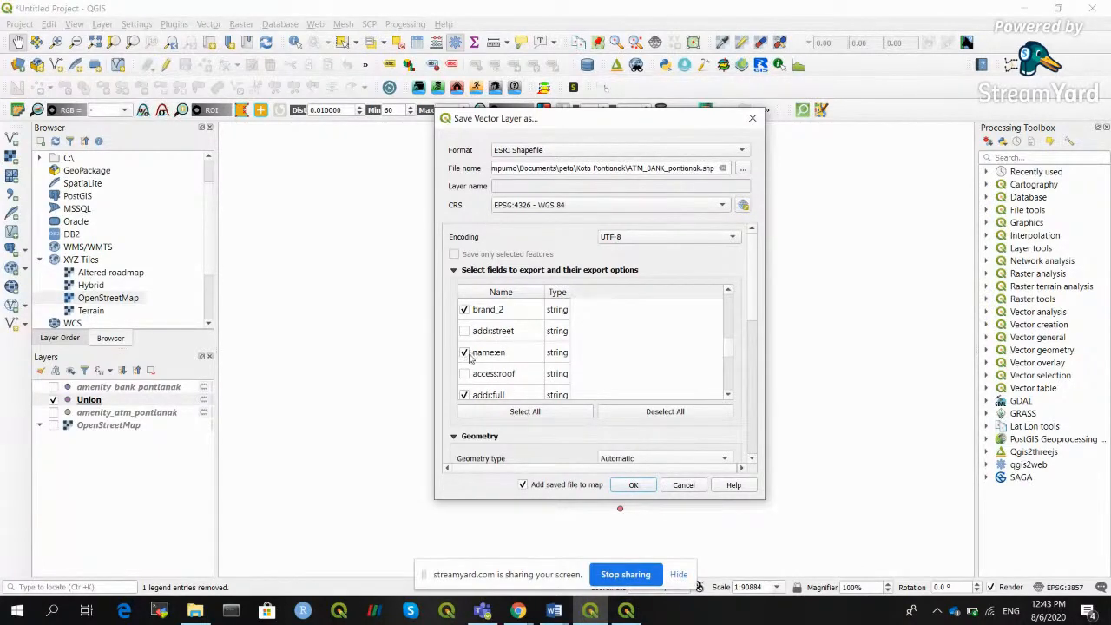
scroll(730, 364, down, 2)
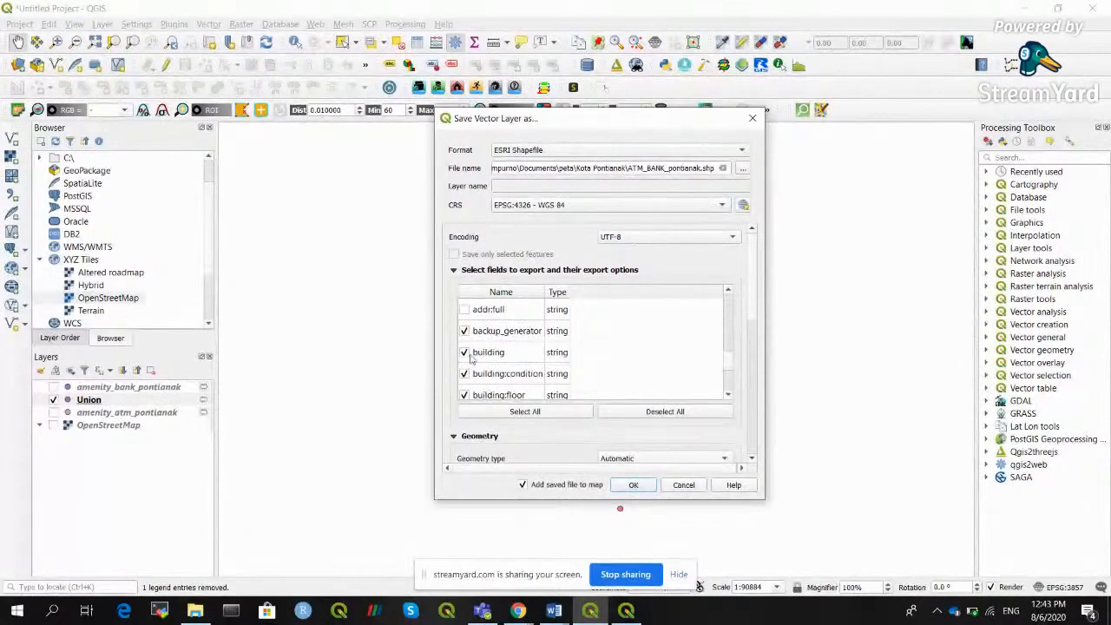
Exclude building, building:condition, building:floor, building:roof, building:structure, building:walls and capacity:persons from the exported fields.
click(465, 395)
click(465, 374)
click(464, 352)
drag(725, 357, 730, 379)
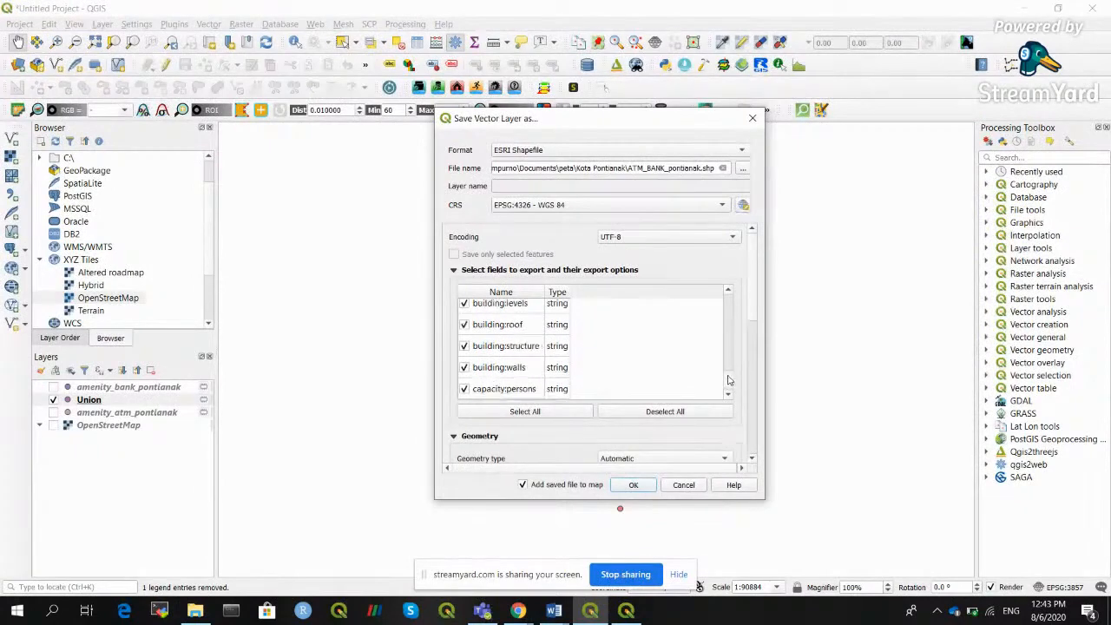
click(464, 390)
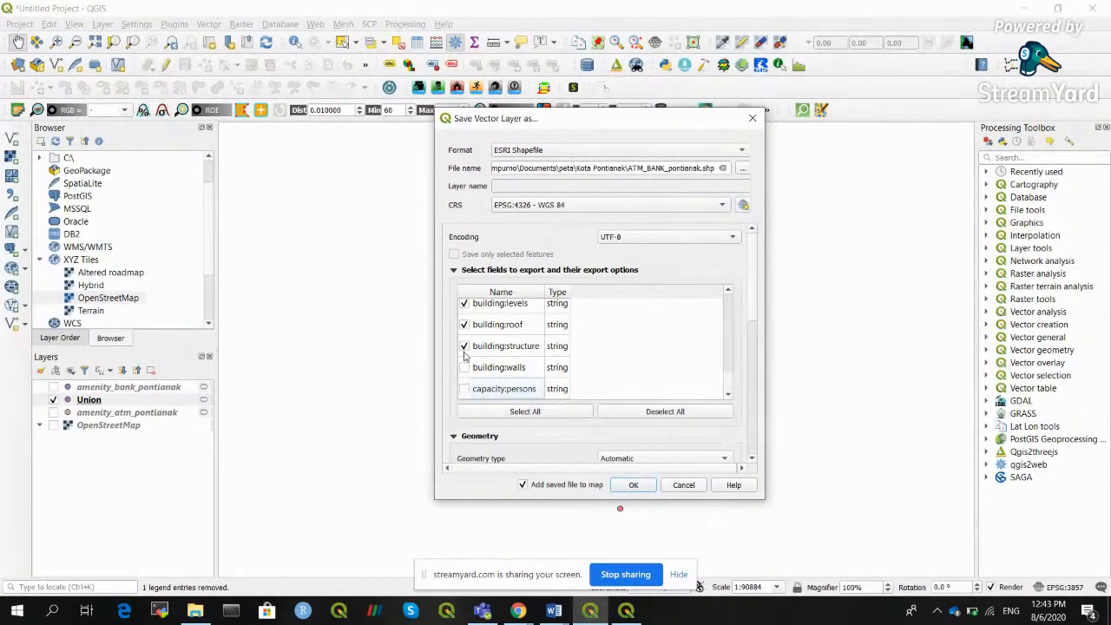
click(464, 346)
click(464, 326)
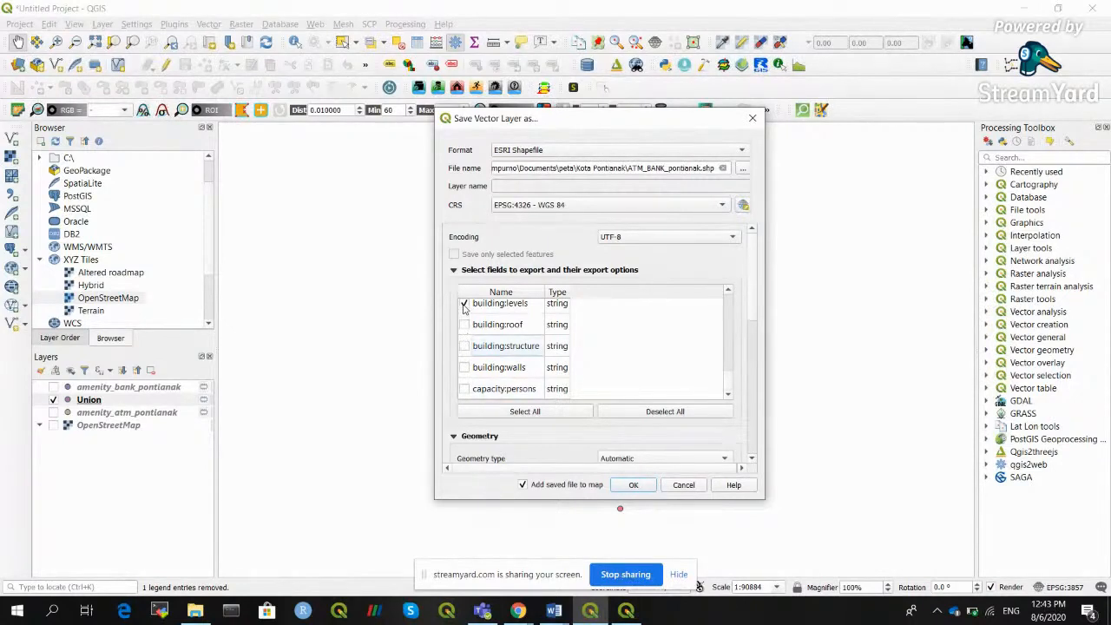
Set the export geometry type to Point and try to save the Union layer to the shapefile.
drag(757, 302, 756, 356)
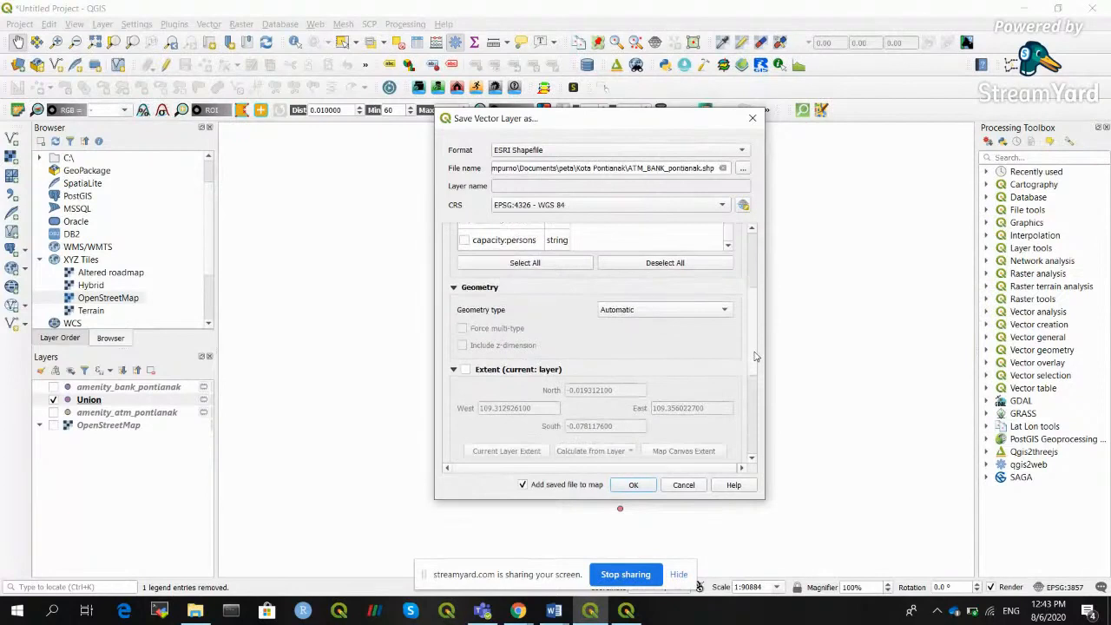
click(726, 311)
click(710, 324)
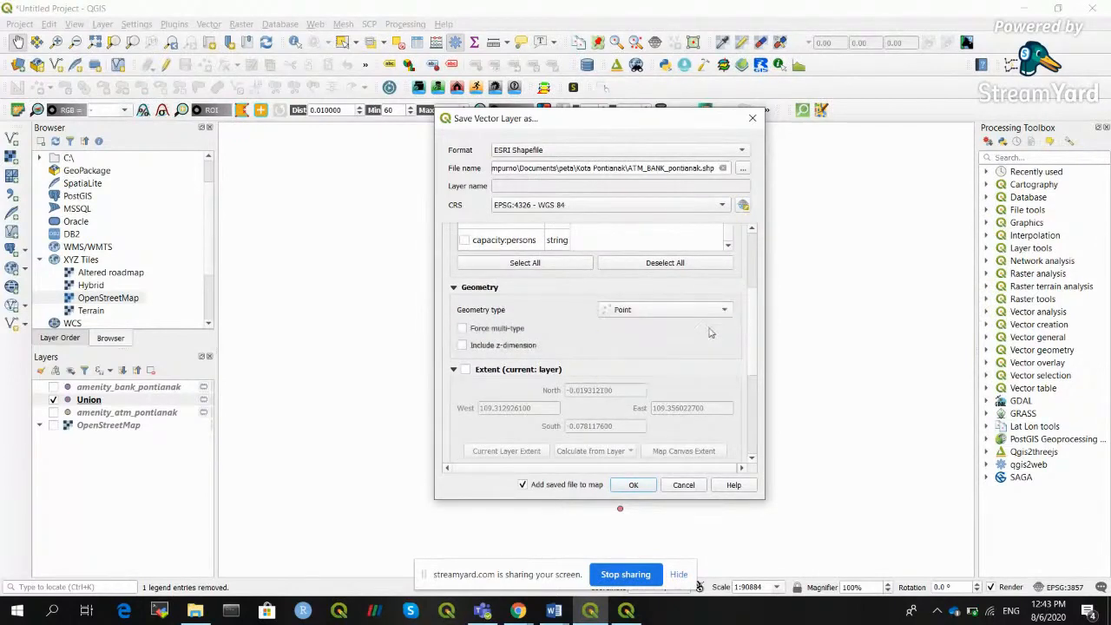
drag(754, 325, 761, 422)
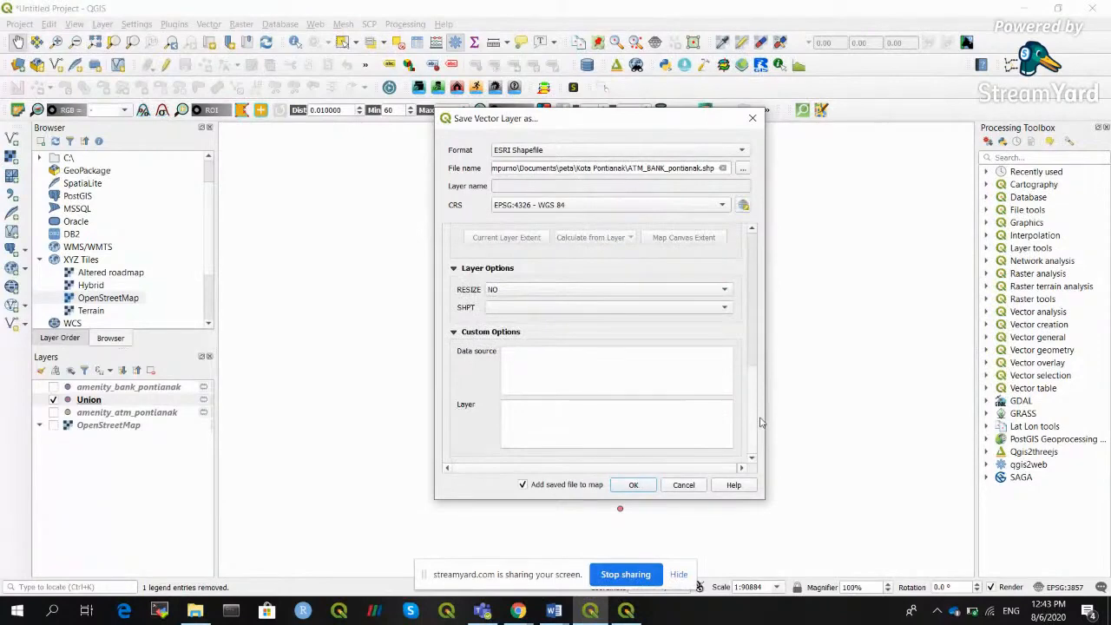
click(632, 486)
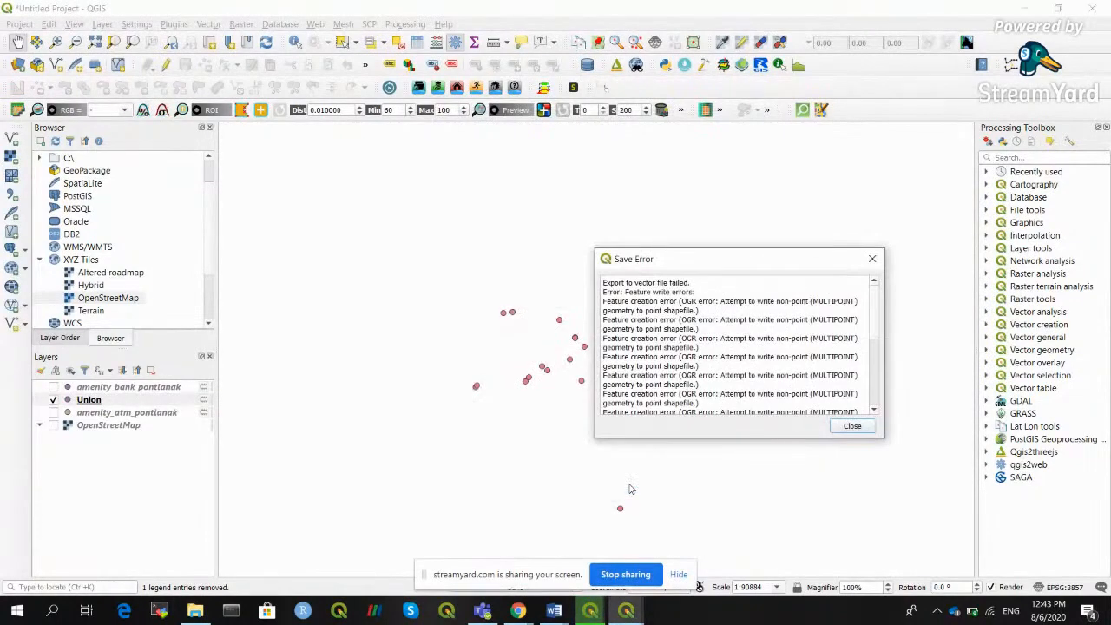
click(853, 427)
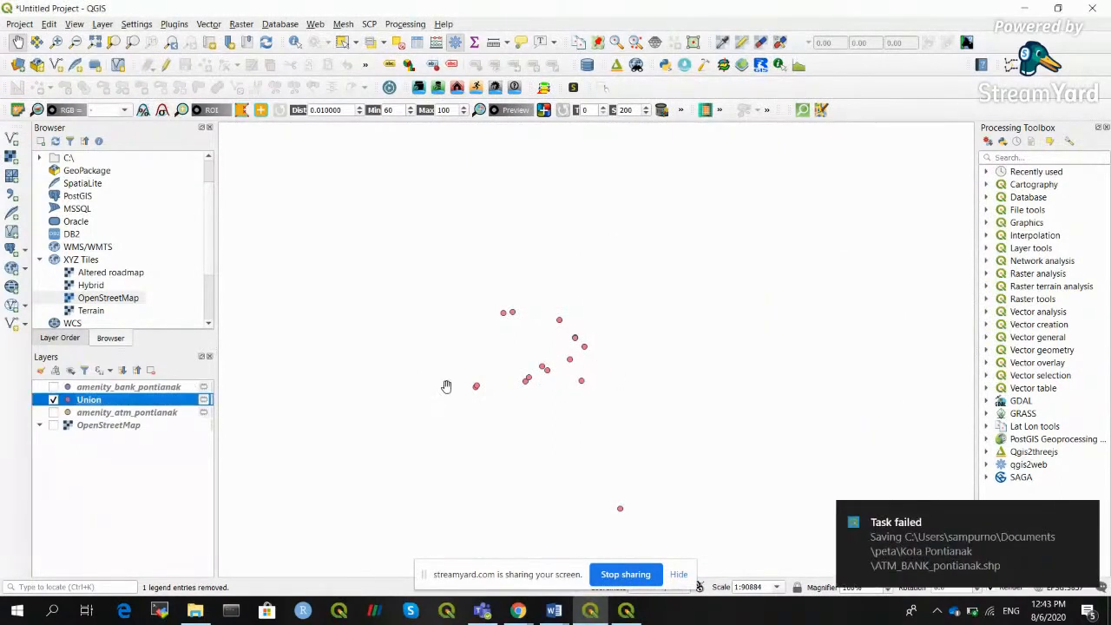
Start a new ESRI Shapefile export of the Union layer, choosing the existing ATM_BANK_pontianak.shp in Kota Pontianak as the output file.
click(209, 25)
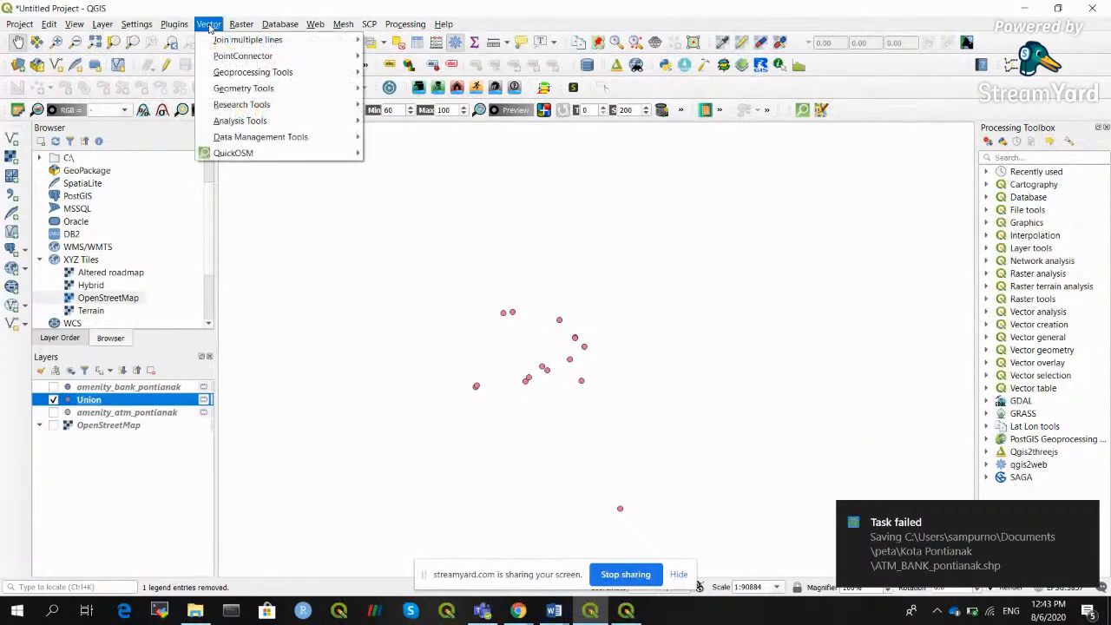
click(139, 401)
right_click(139, 401)
mouse_move(291, 354)
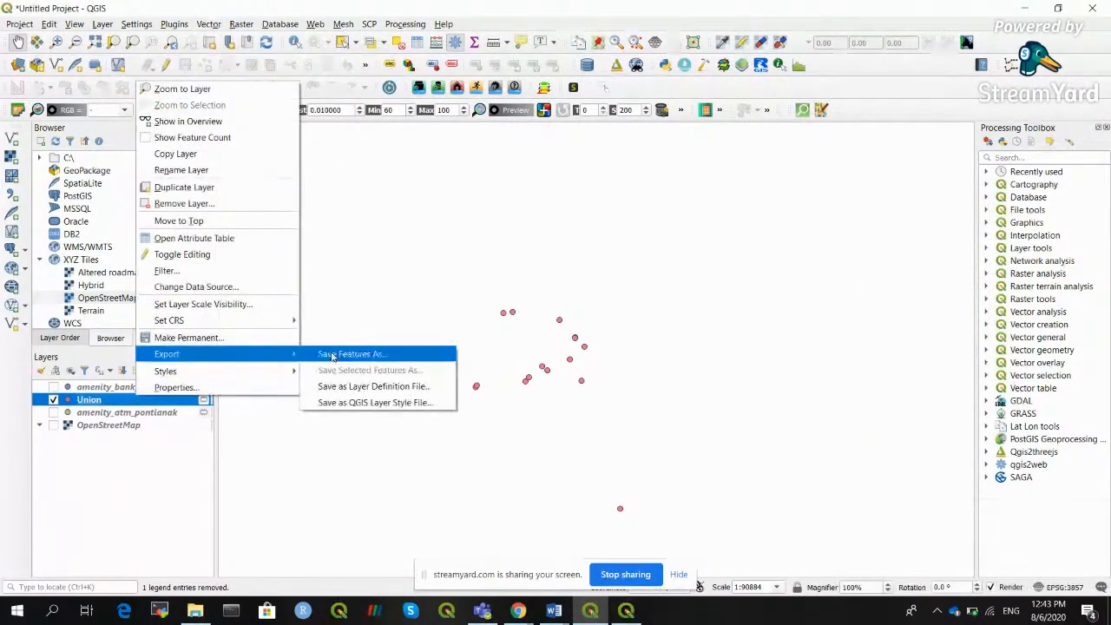
click(333, 356)
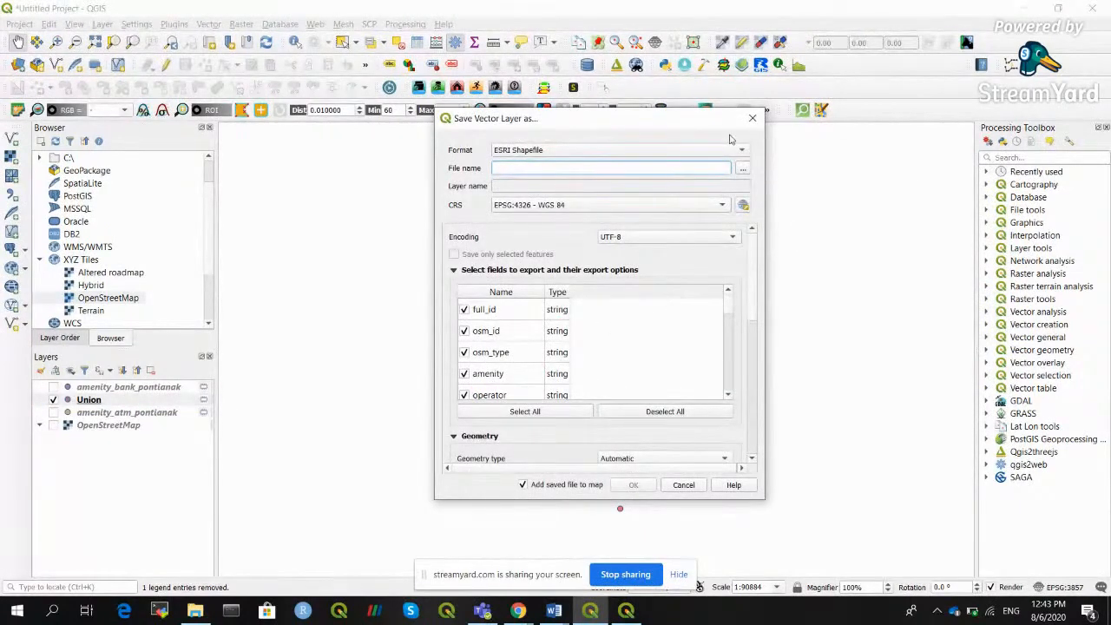
click(742, 169)
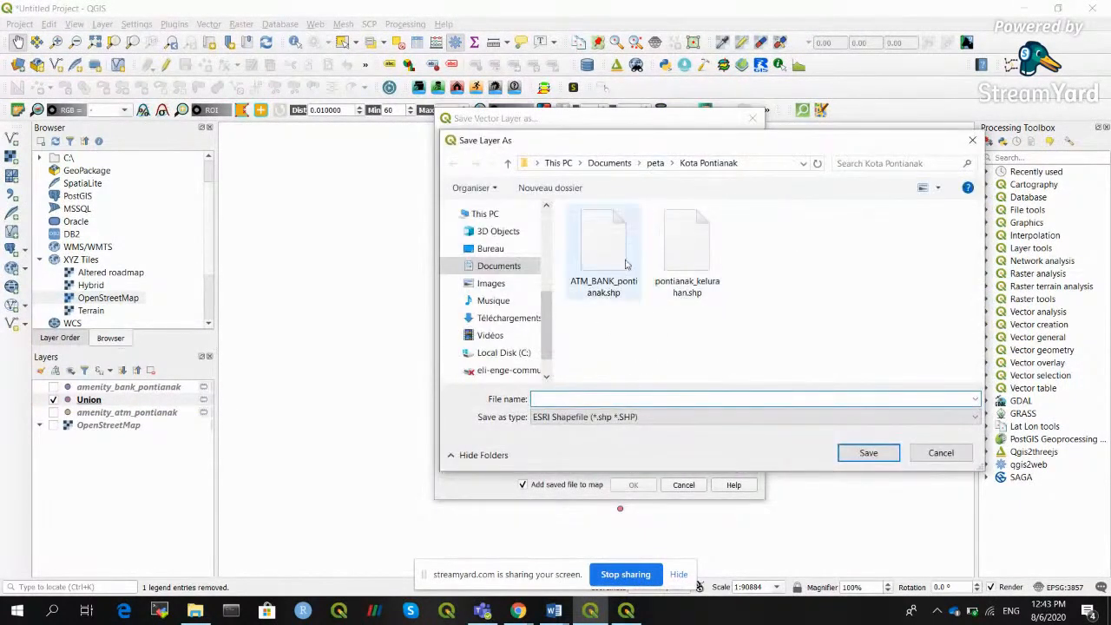
click(625, 260)
click(864, 452)
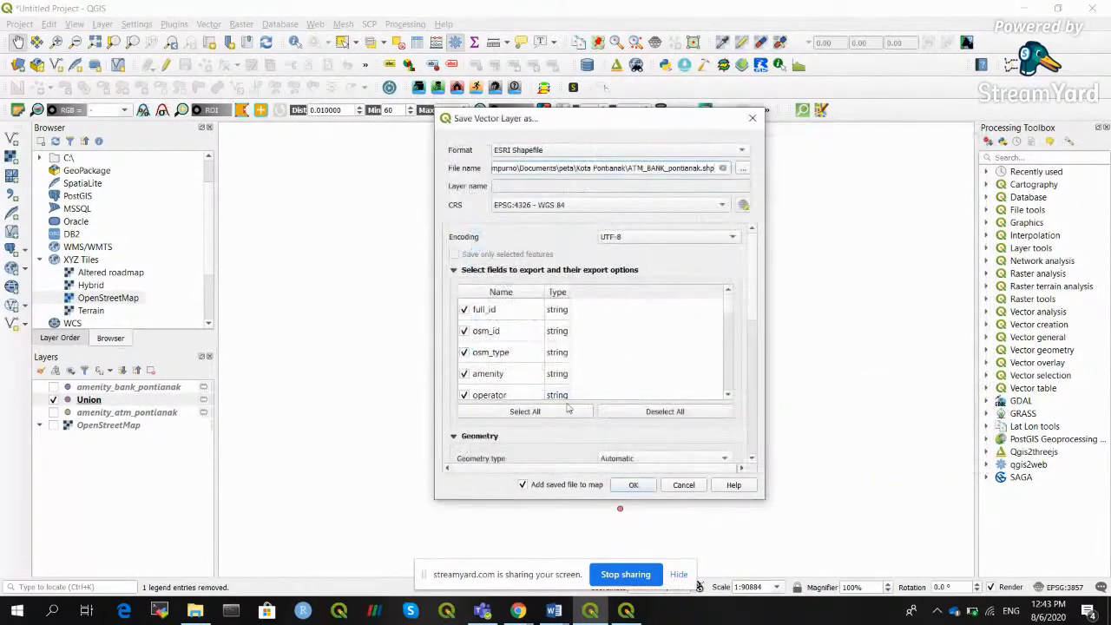
Export the Union layer with the current settings, overwriting the existing ATM_BANK_pontianak shapefile.
scroll(755, 417, down, 10)
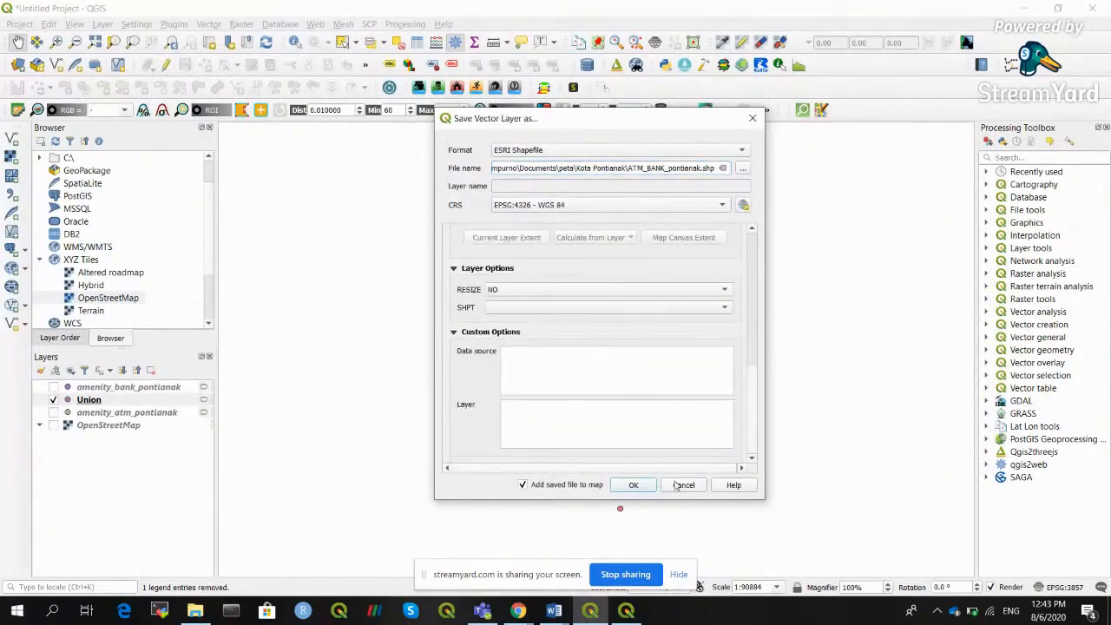
click(634, 486)
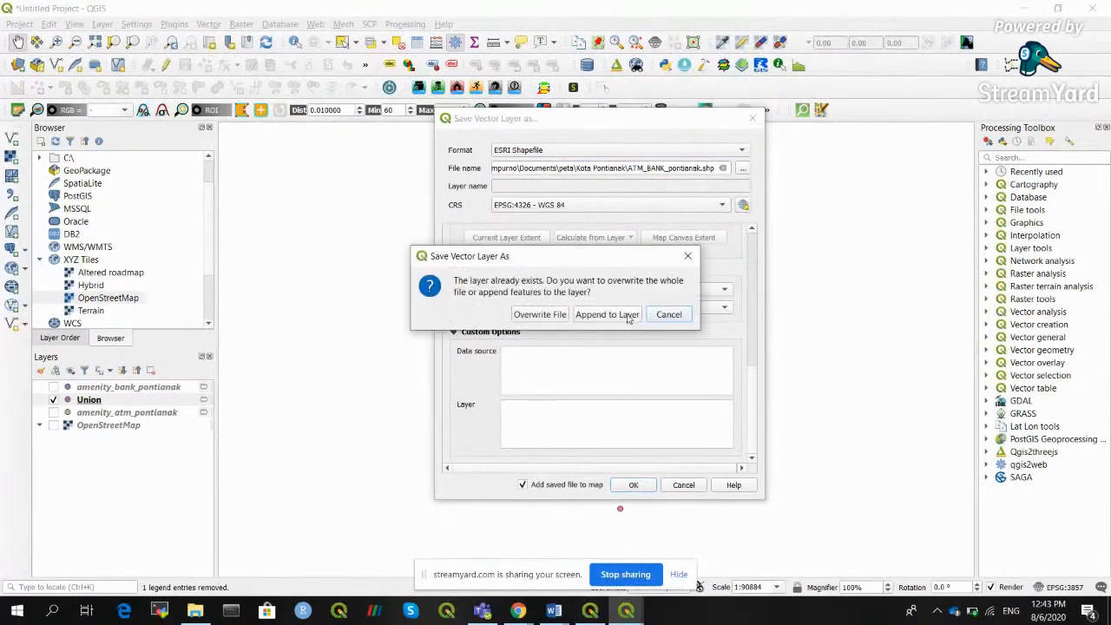
click(560, 315)
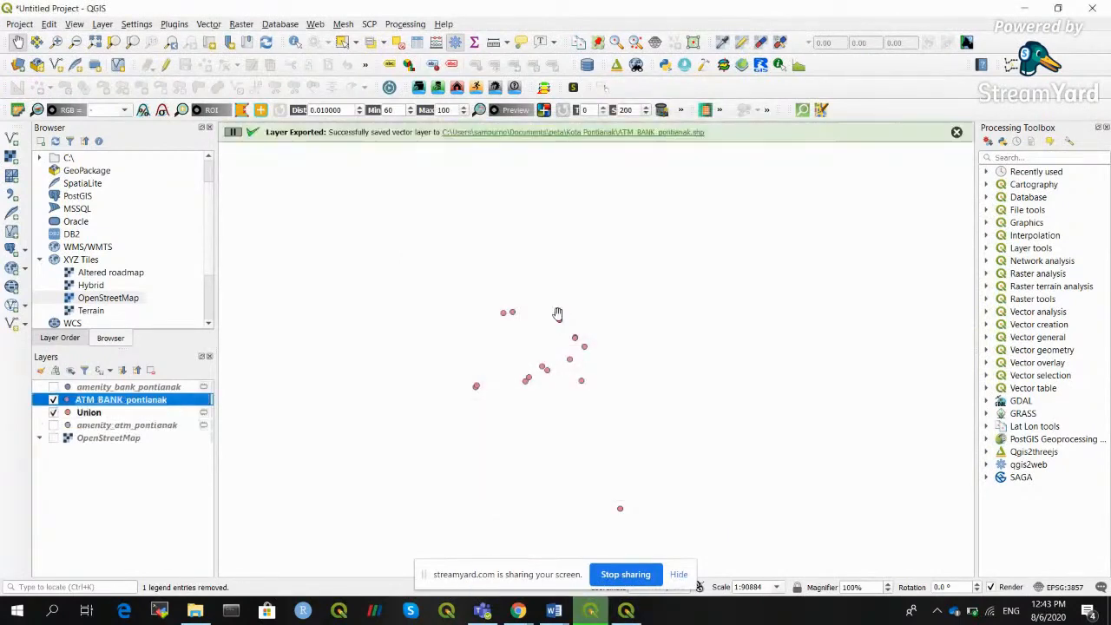
Remove the Union, amenity_atm_pontianak and amenity_bank_pontianak layers from the project.
click(90, 414)
click(151, 370)
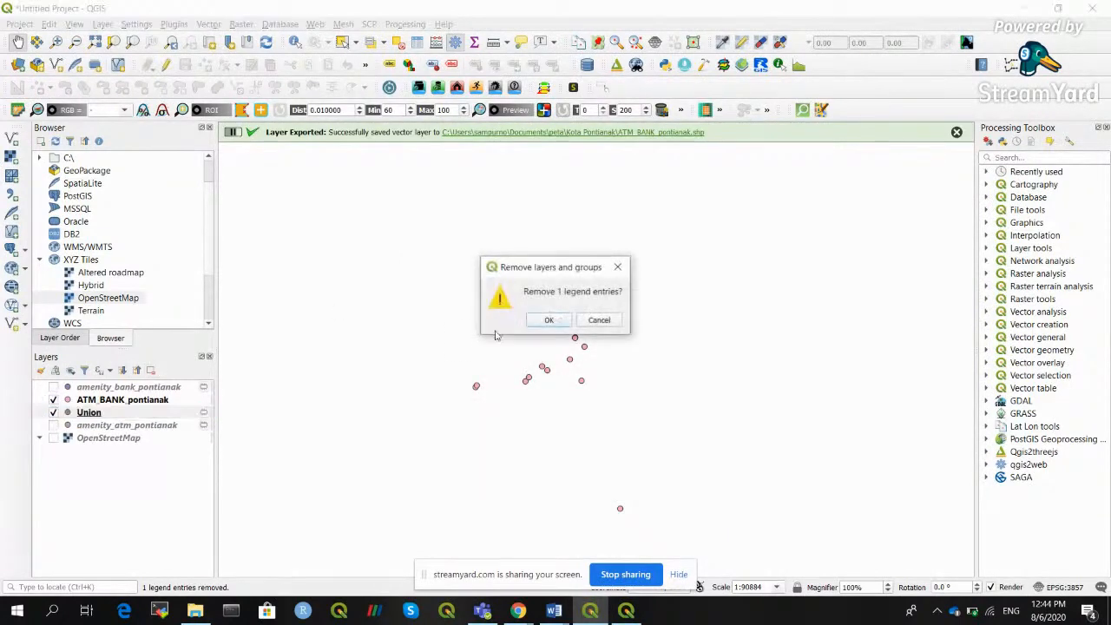
click(550, 317)
click(165, 413)
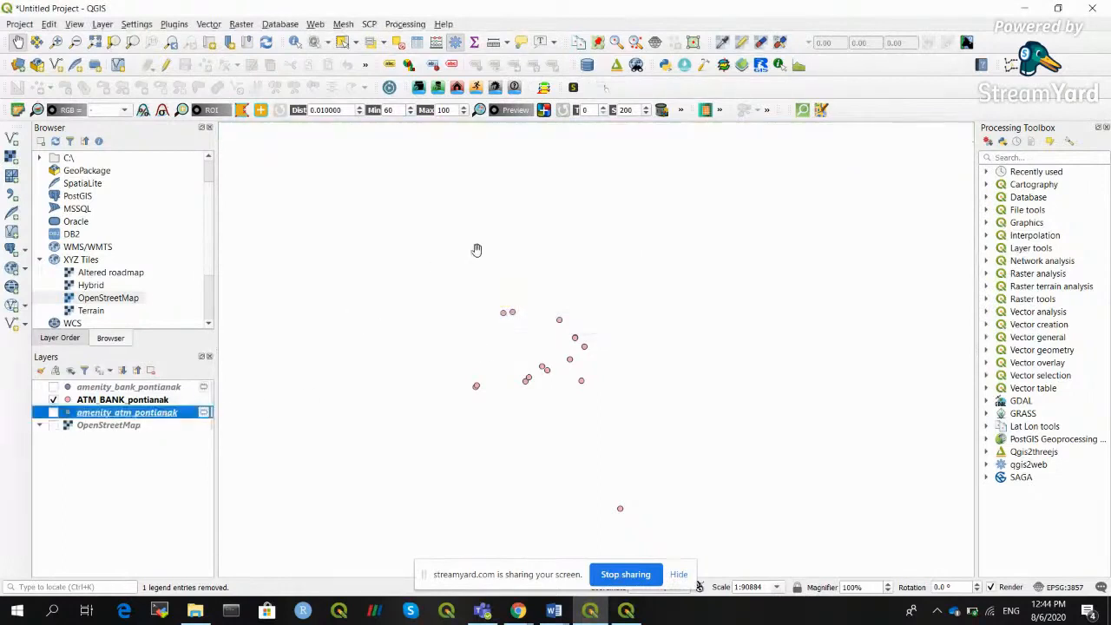
ctrl+click(128, 388)
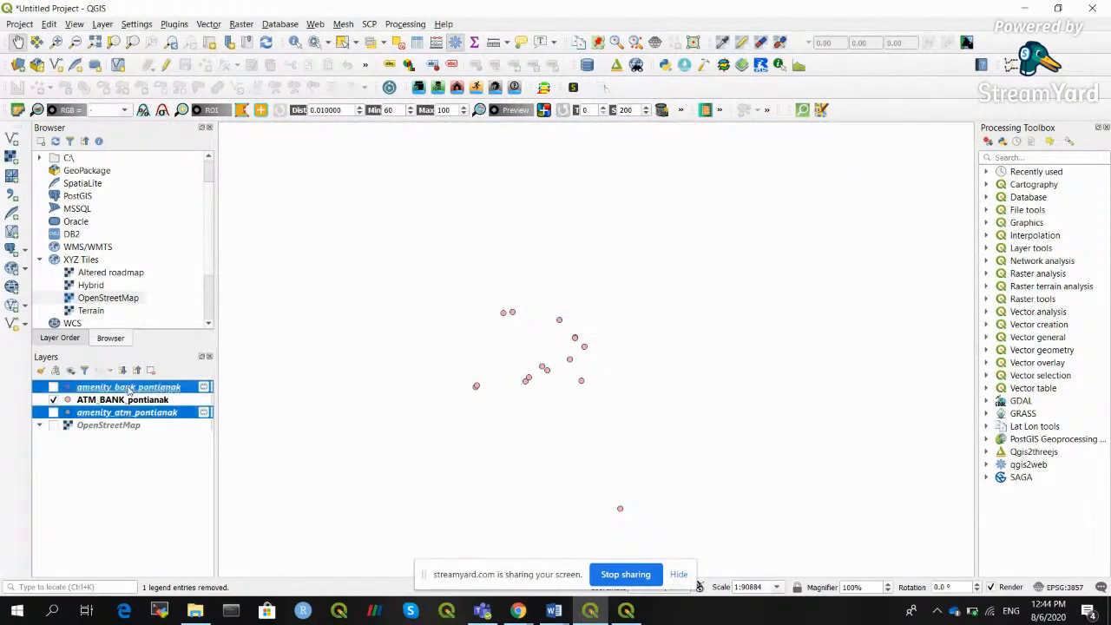
click(151, 370)
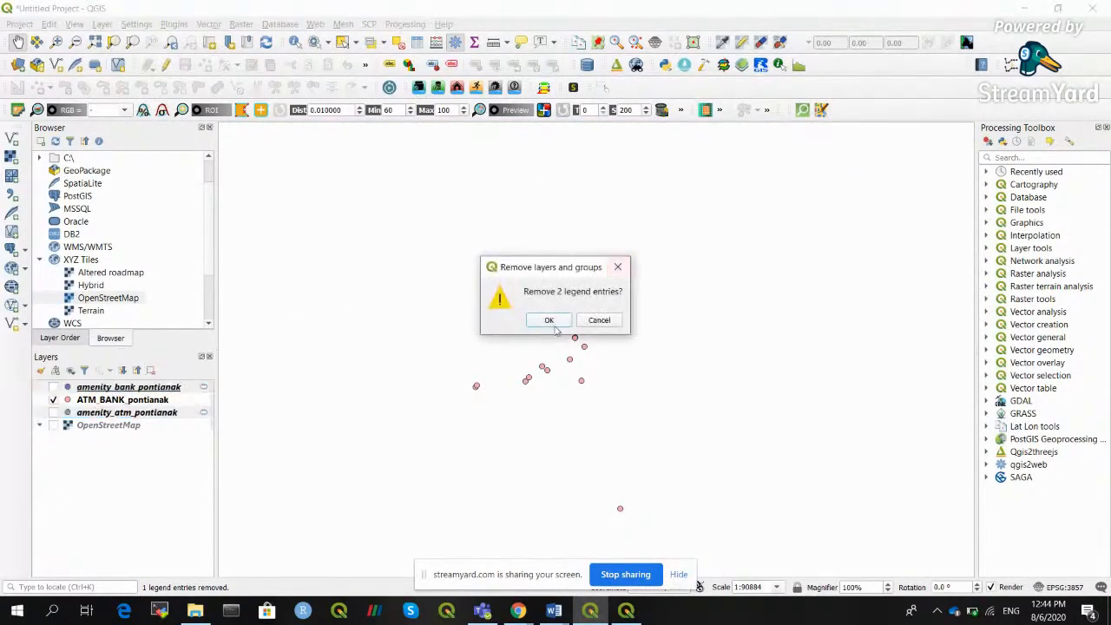
click(547, 319)
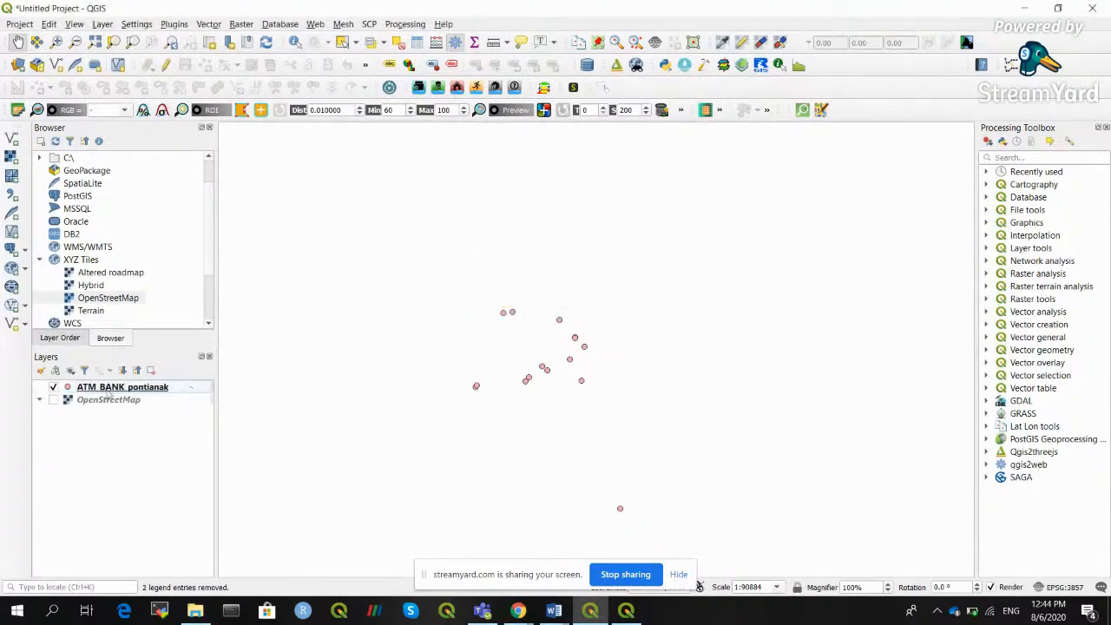
Display the OpenStreetMap basemap beneath the ATM_BANK_pontianak points.
click(53, 400)
click(53, 400)
click(89, 391)
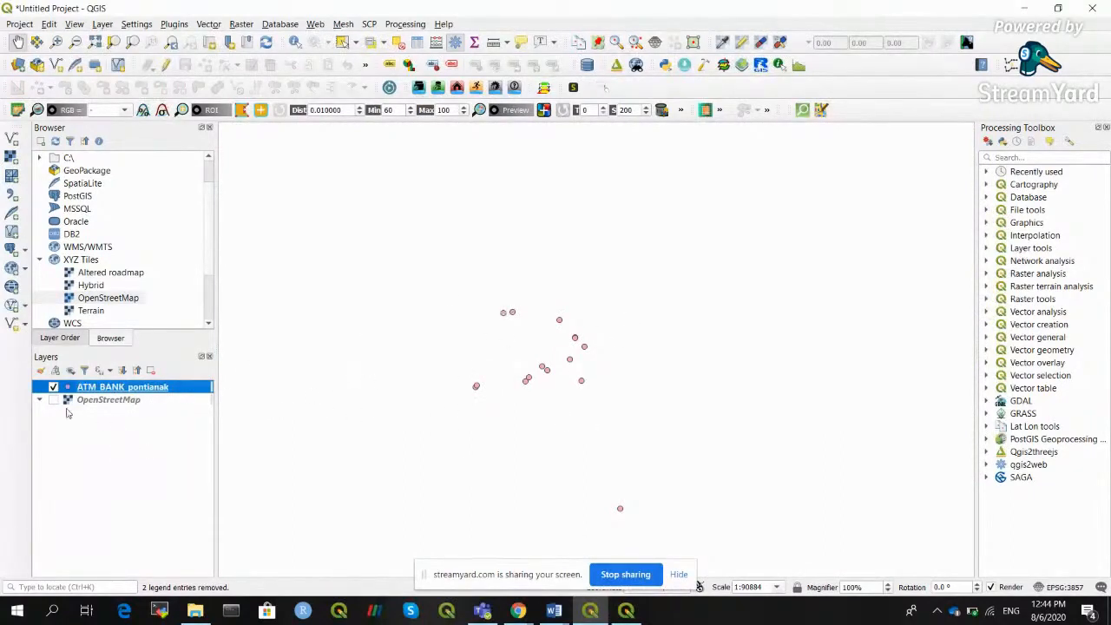
click(53, 399)
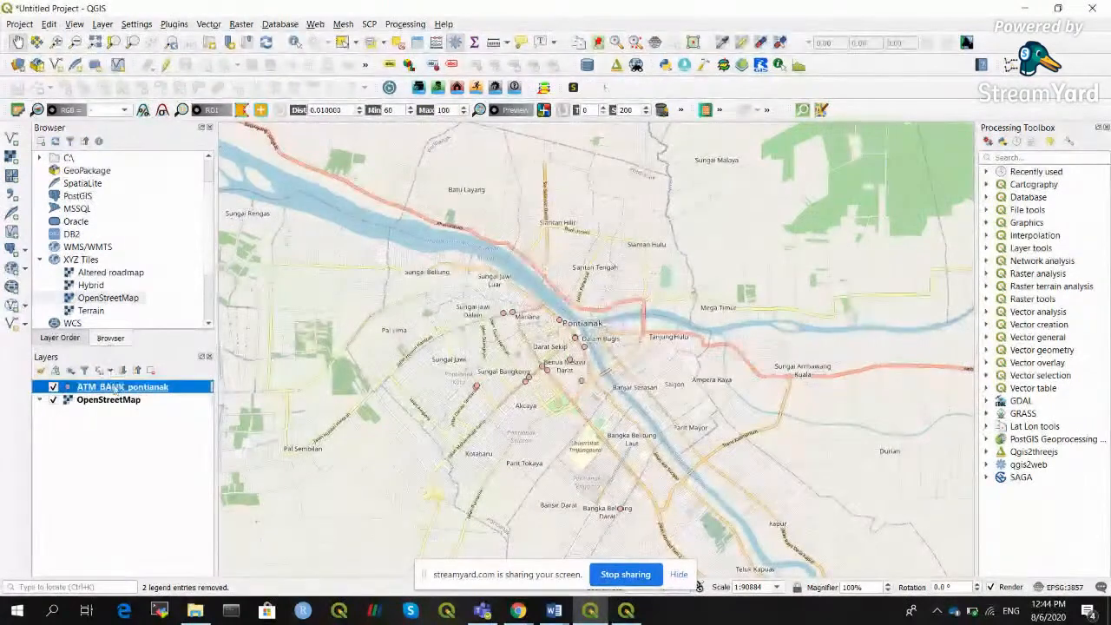
Recolour the ATM_BANK_pontianak point markers, trying blue first and applying red from the recent colours.
right_click(114, 387)
click(151, 377)
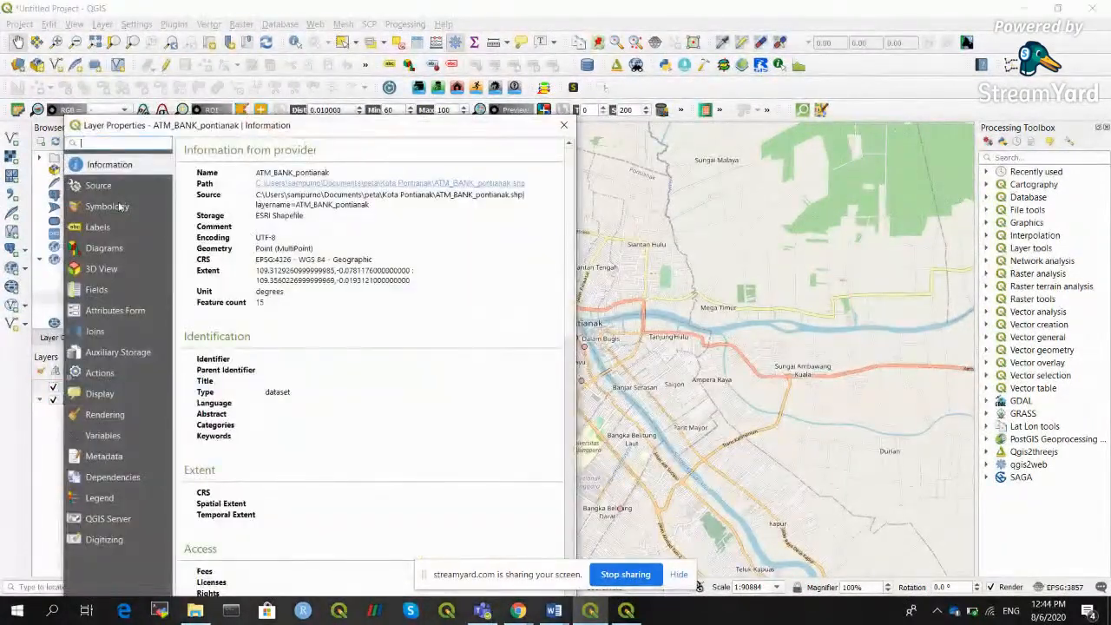
click(122, 206)
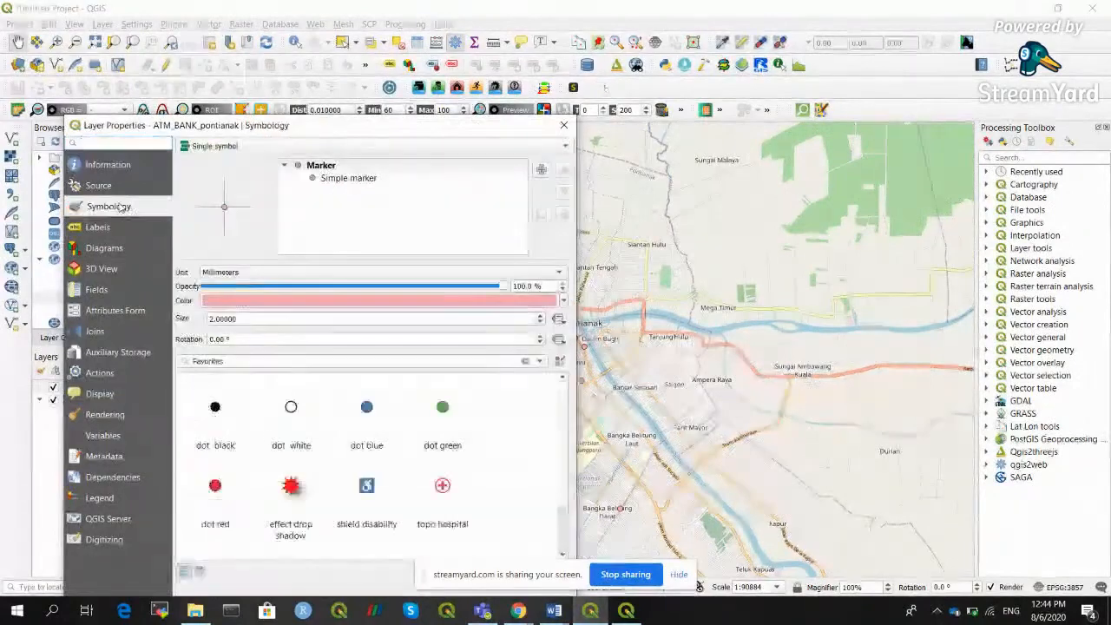
click(563, 300)
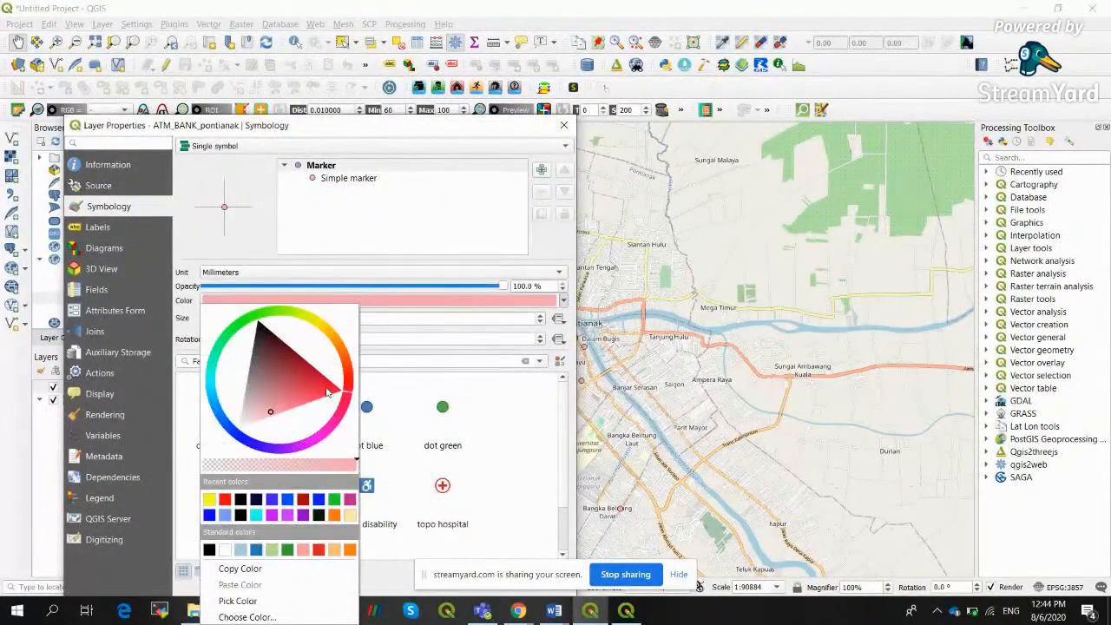
click(209, 515)
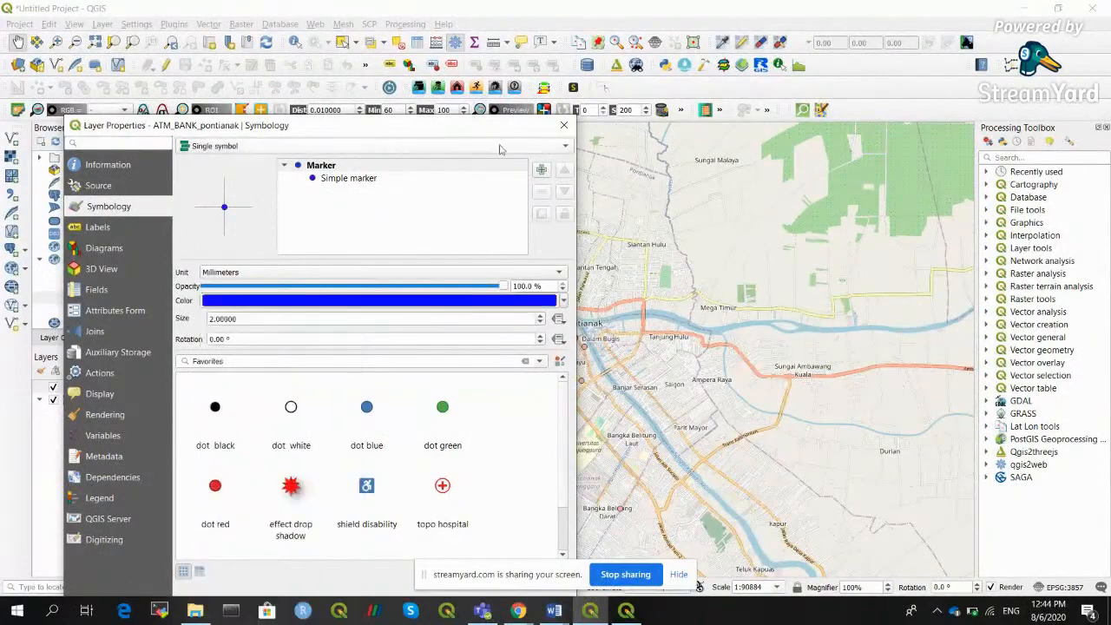
click(564, 301)
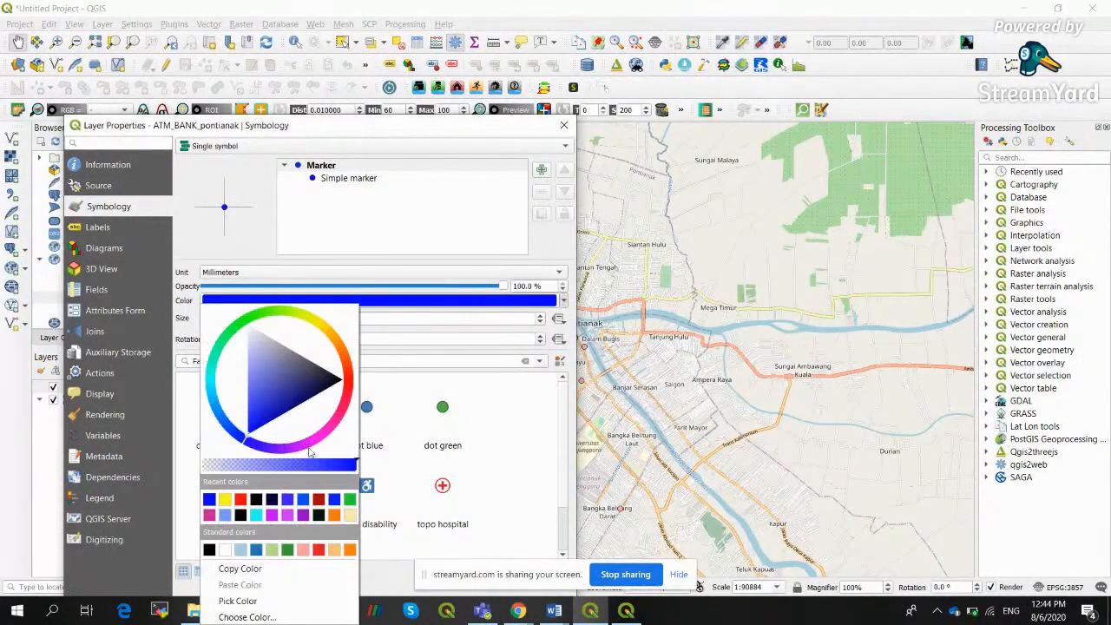
click(240, 499)
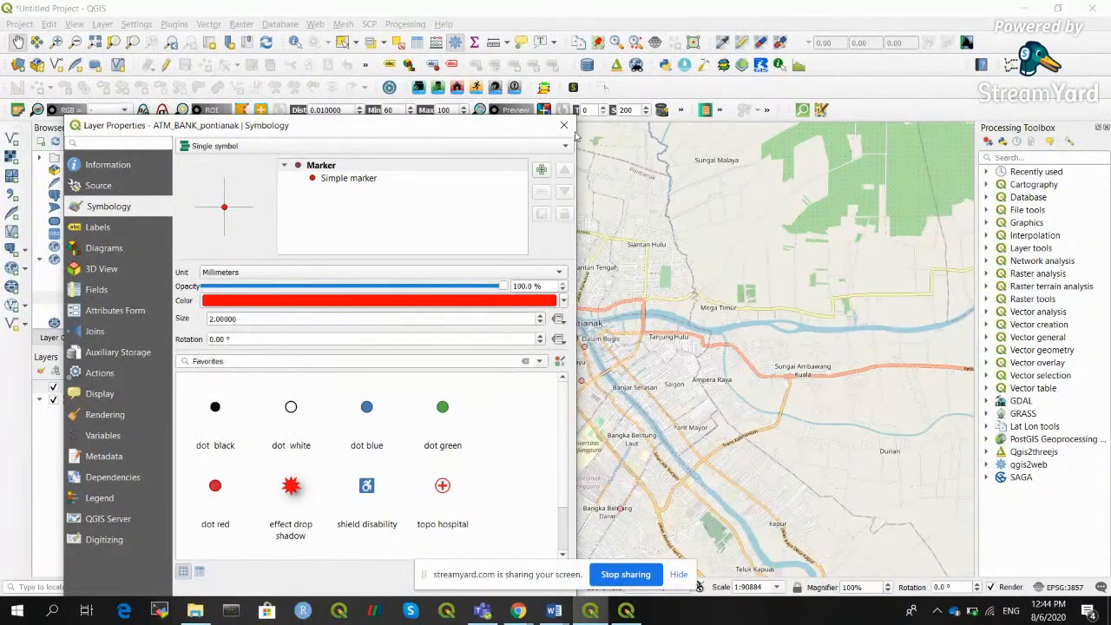
drag(490, 132, 500, 79)
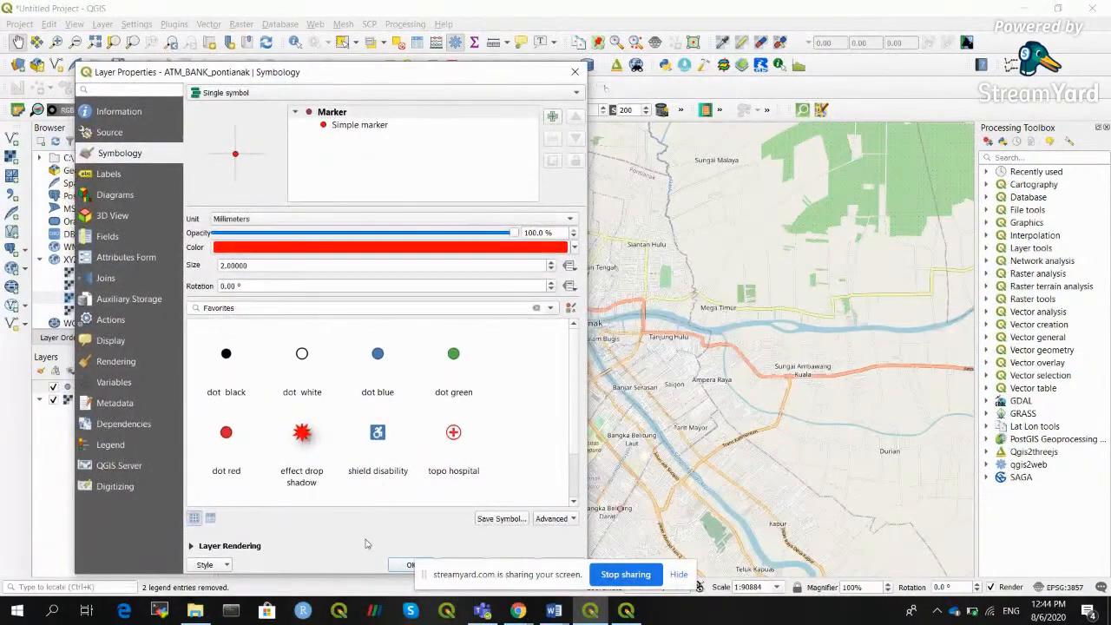
click(396, 568)
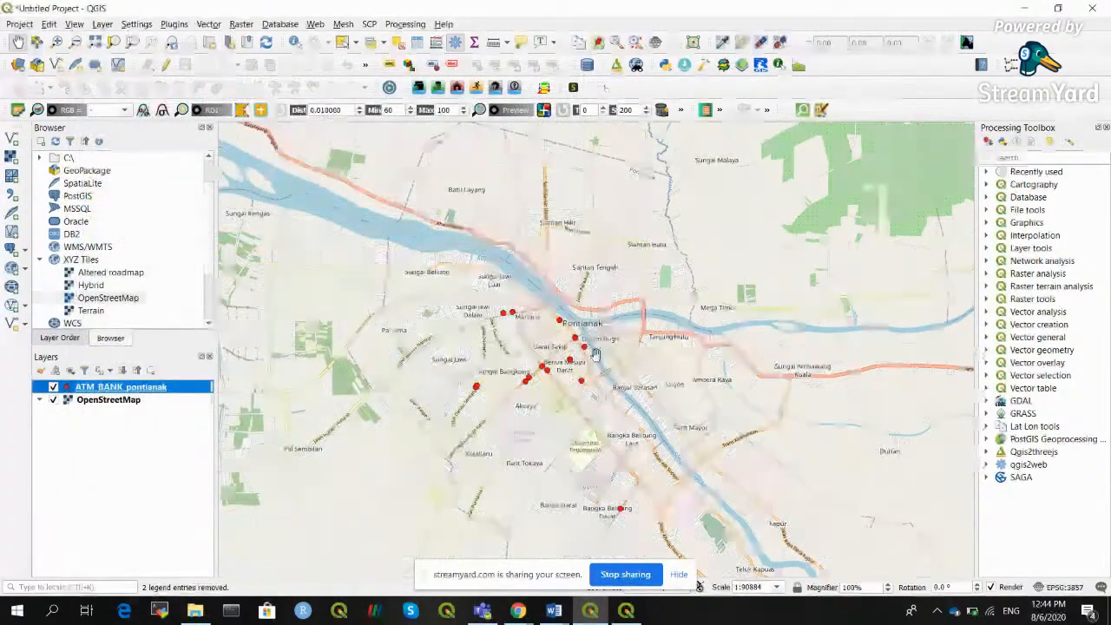
Inspect the red points over central Pontianak, hide the OpenStreetMap basemap and select the ATM_BANK_pontianak layer.
click(55, 42)
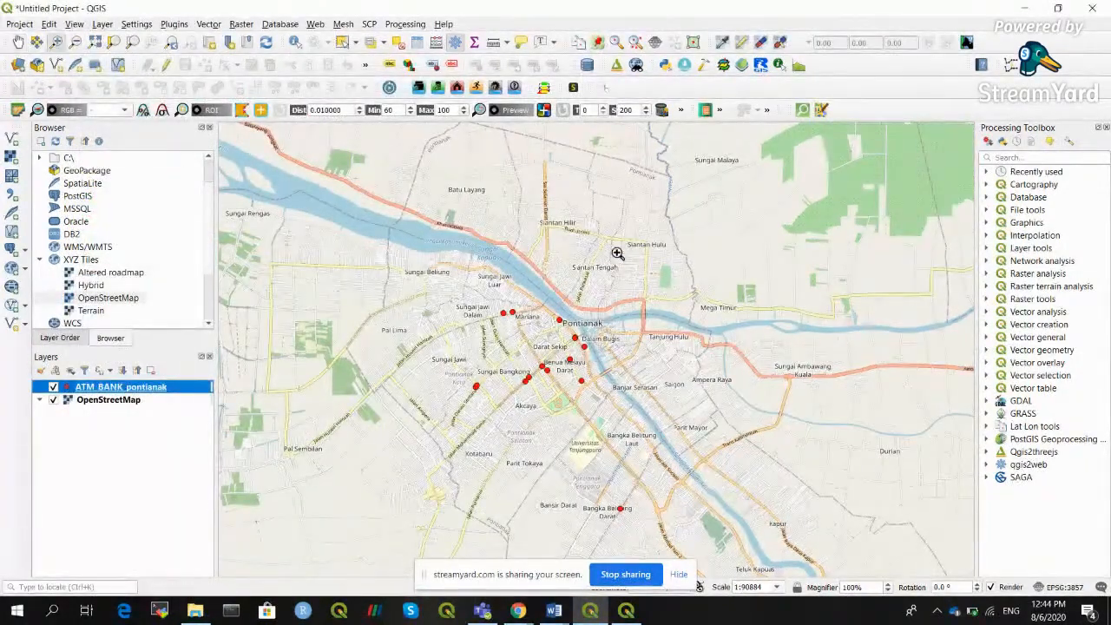
drag(454, 262, 675, 456)
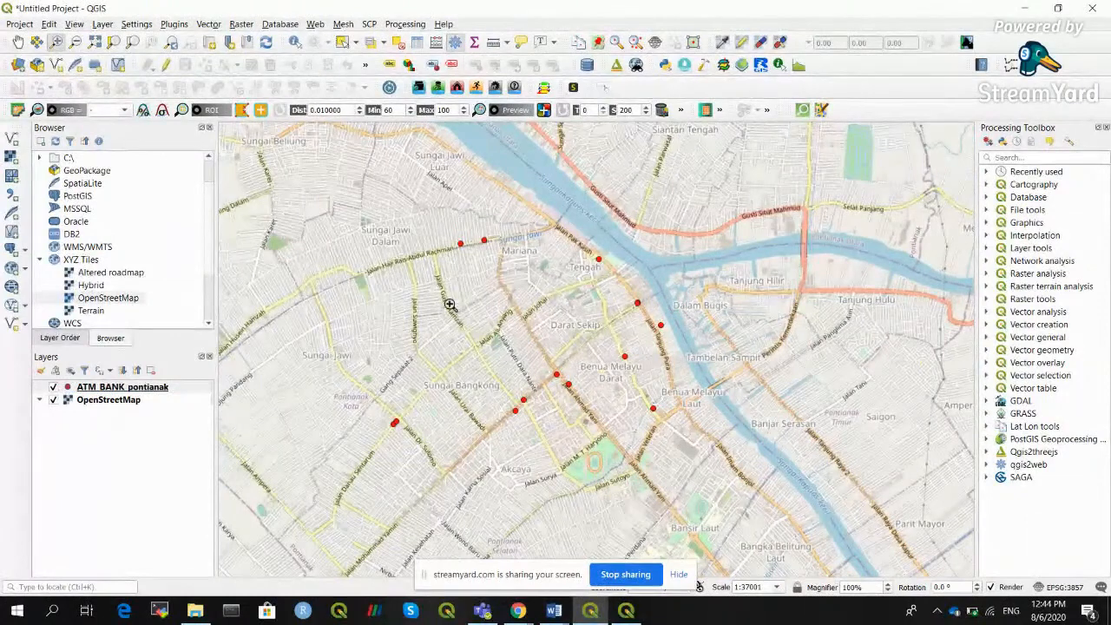
click(53, 399)
click(97, 388)
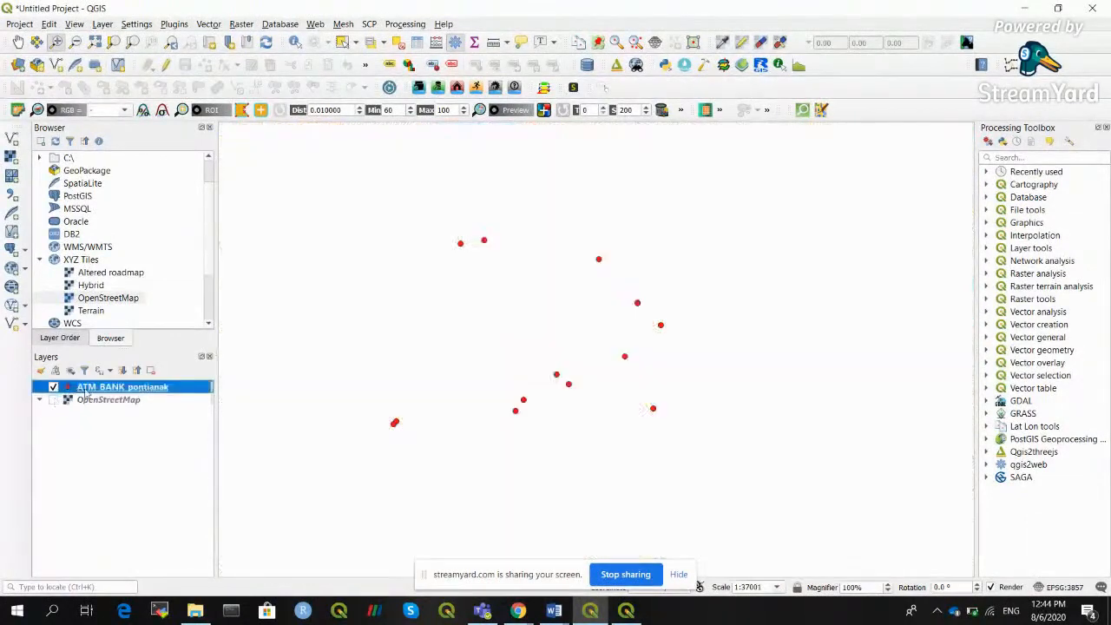
Review the attribute table of ATM_BANK_pontianak, switching the layer's edit mode on and back off.
click(416, 44)
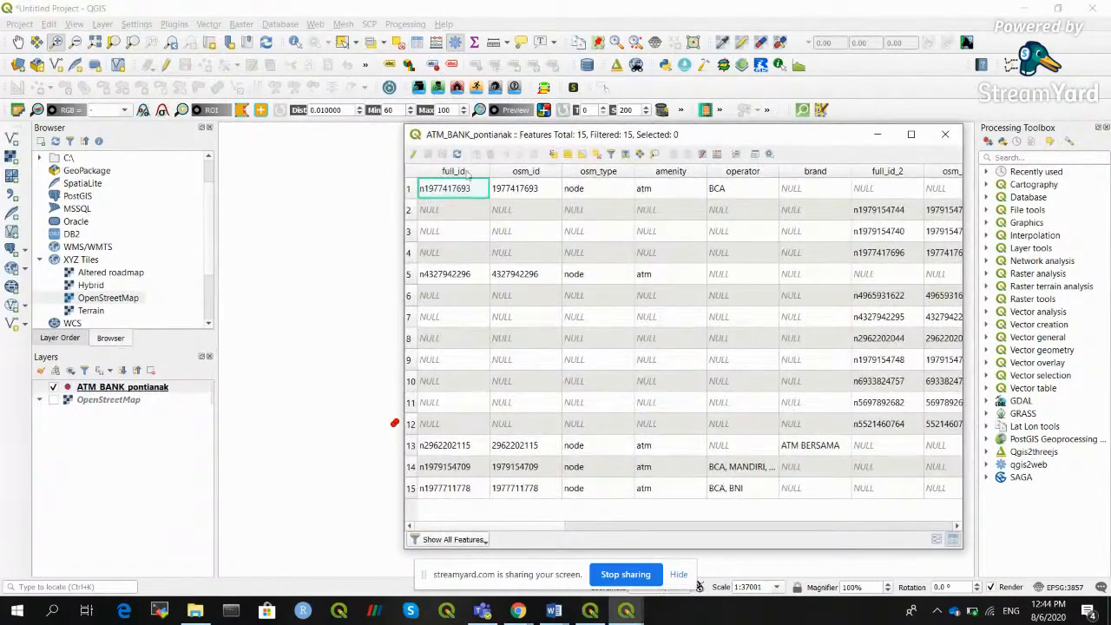
click(413, 153)
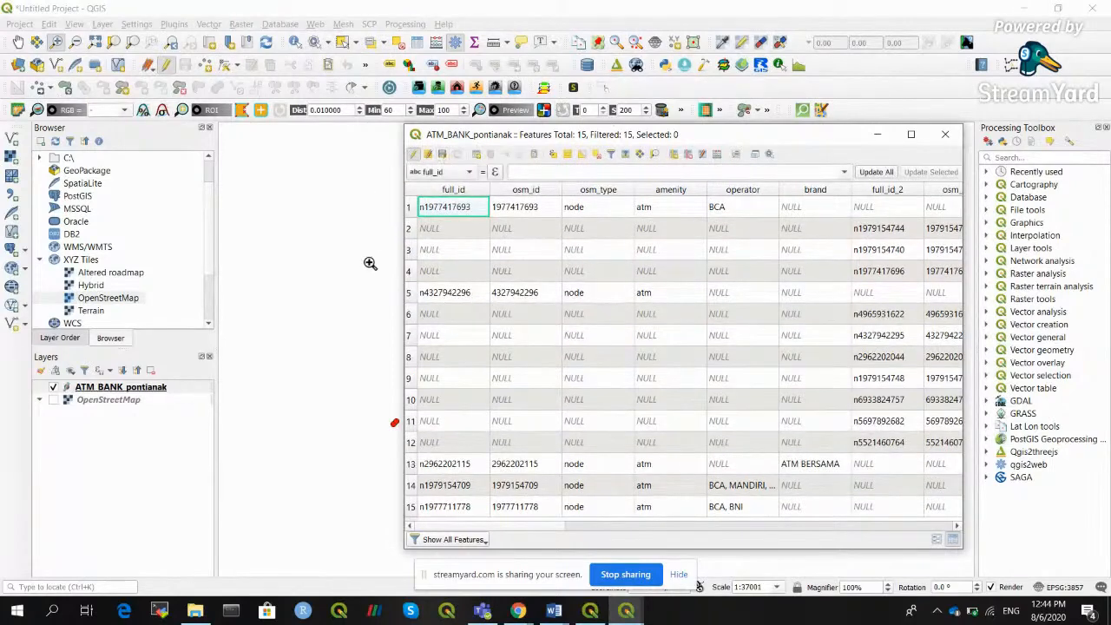
click(945, 133)
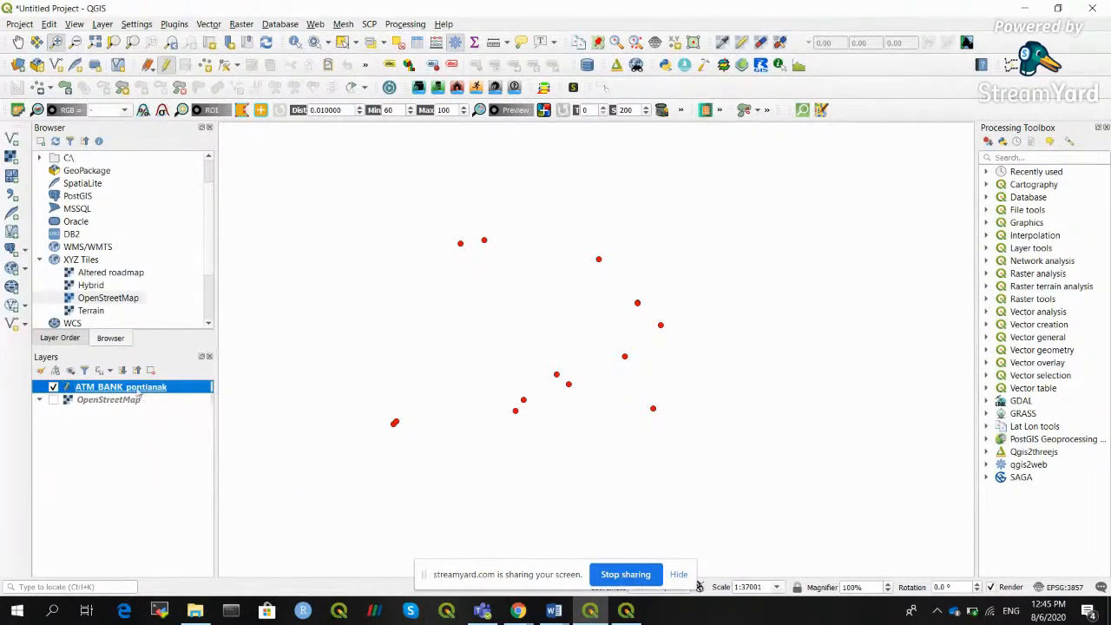
click(166, 64)
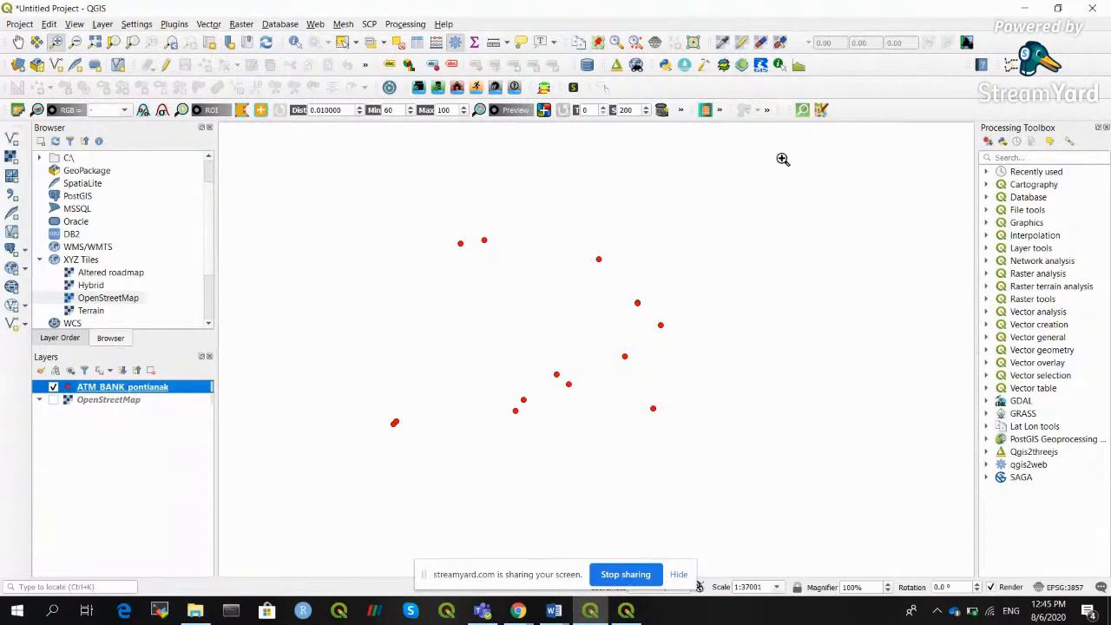
Run a QuickOSM quick query for the key addr:street with all values in pontianak, and close the query window.
click(802, 110)
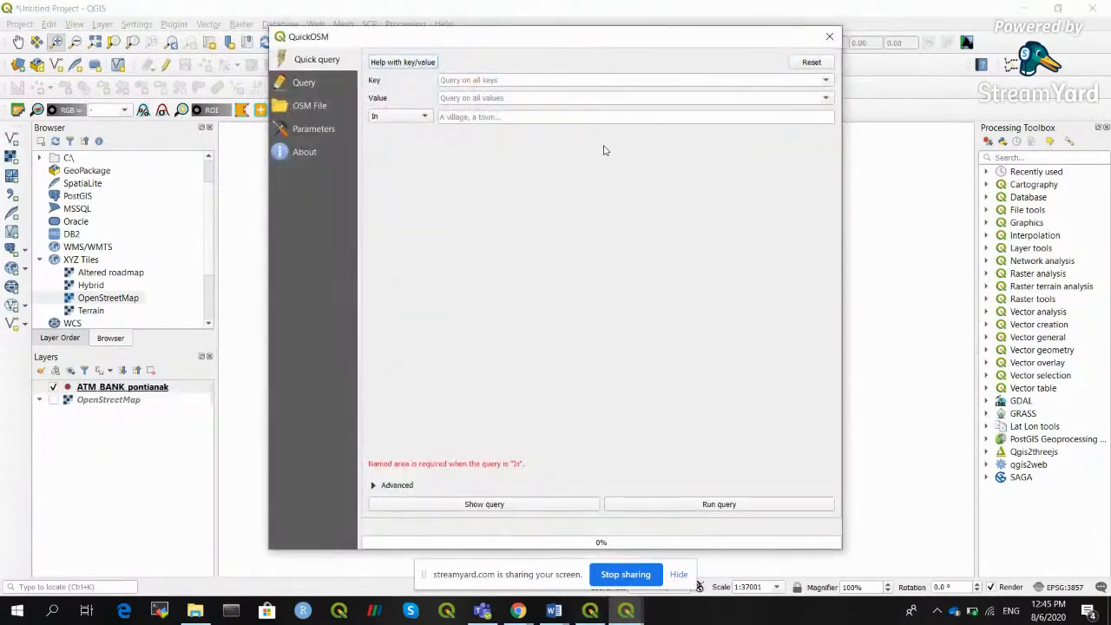
click(827, 80)
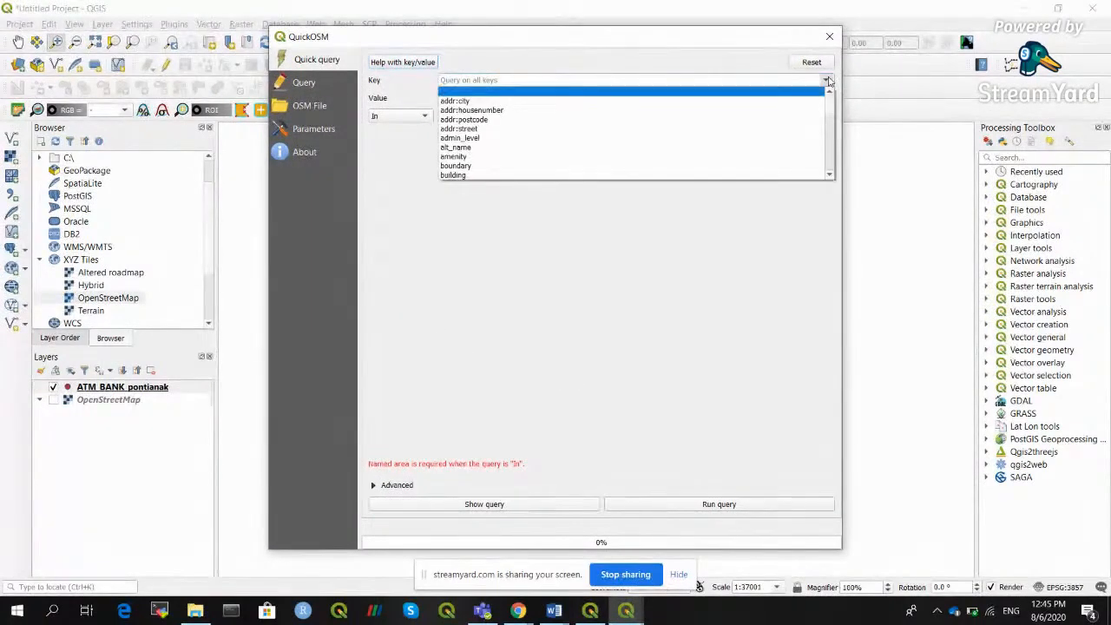
click(747, 128)
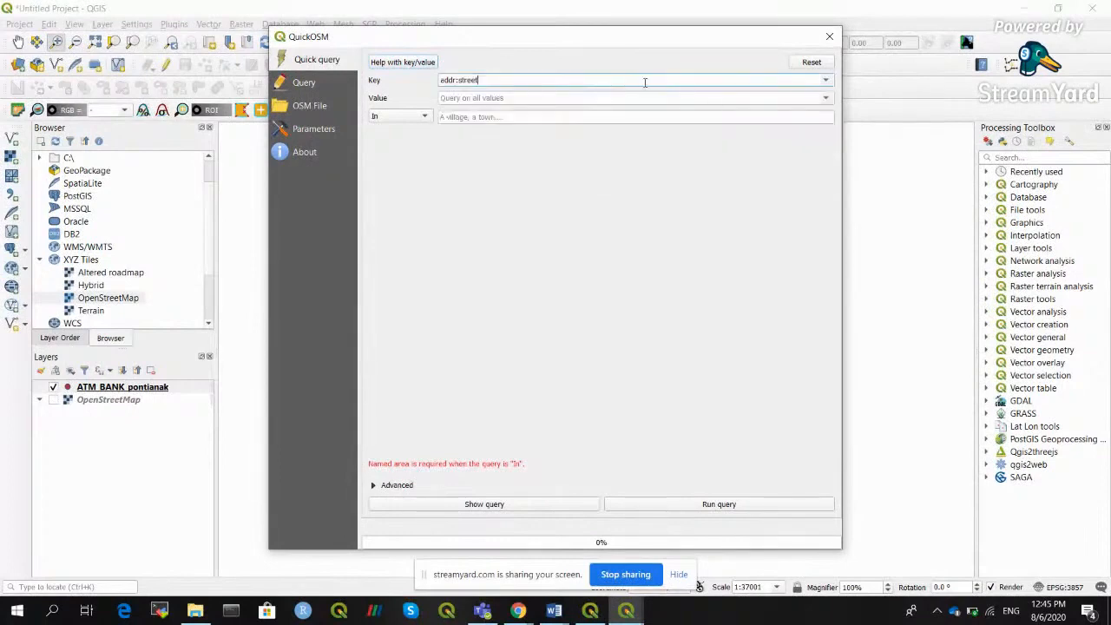
click(827, 100)
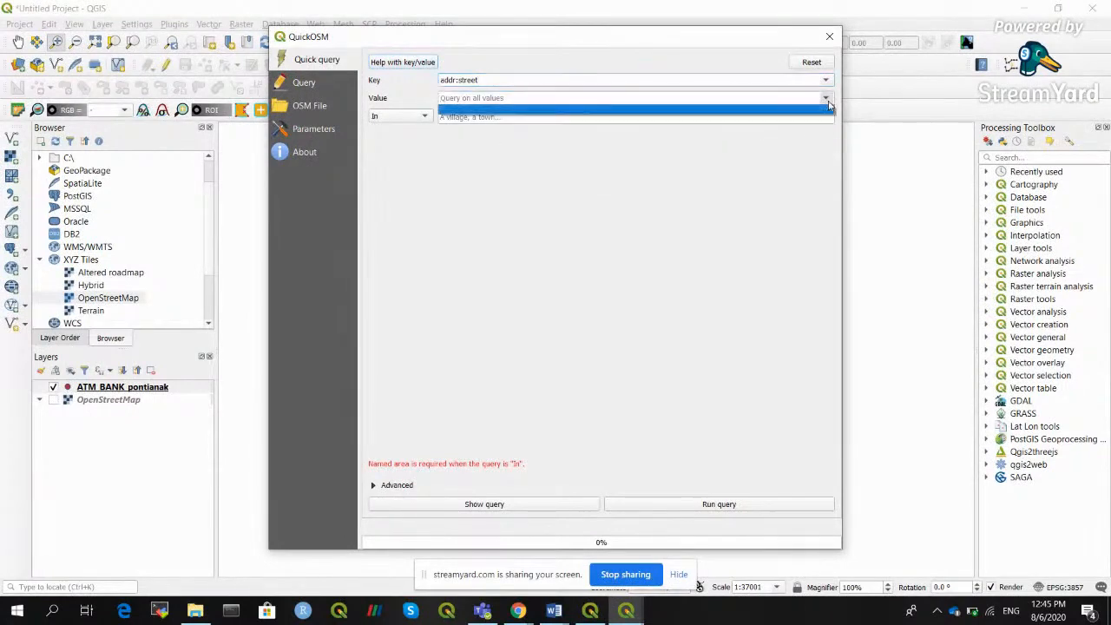
click(827, 105)
click(475, 116)
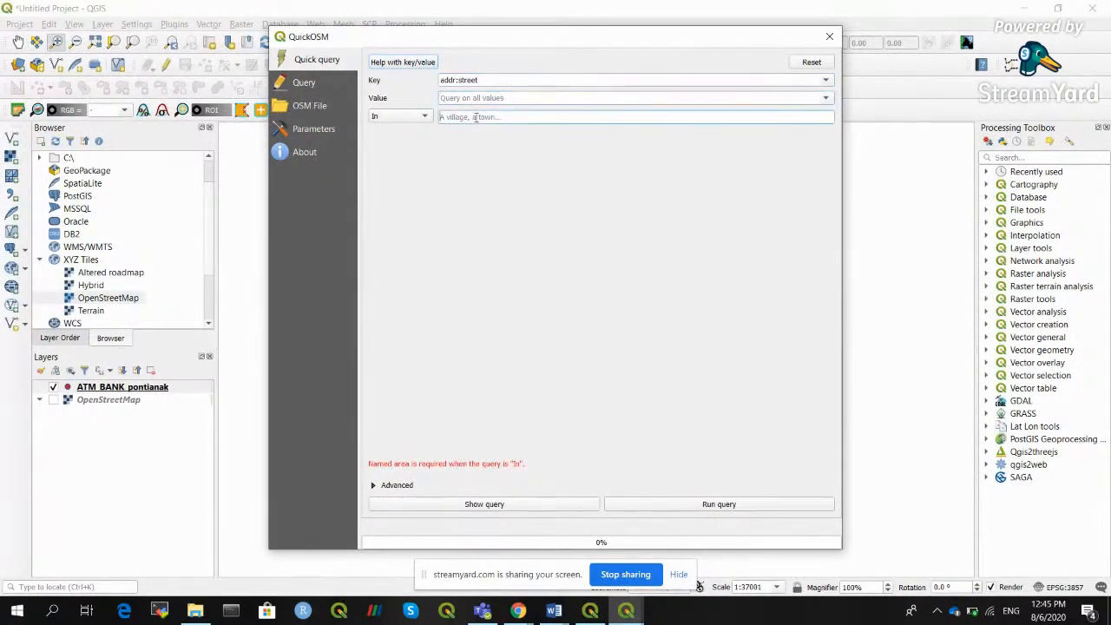
text(pontianak)
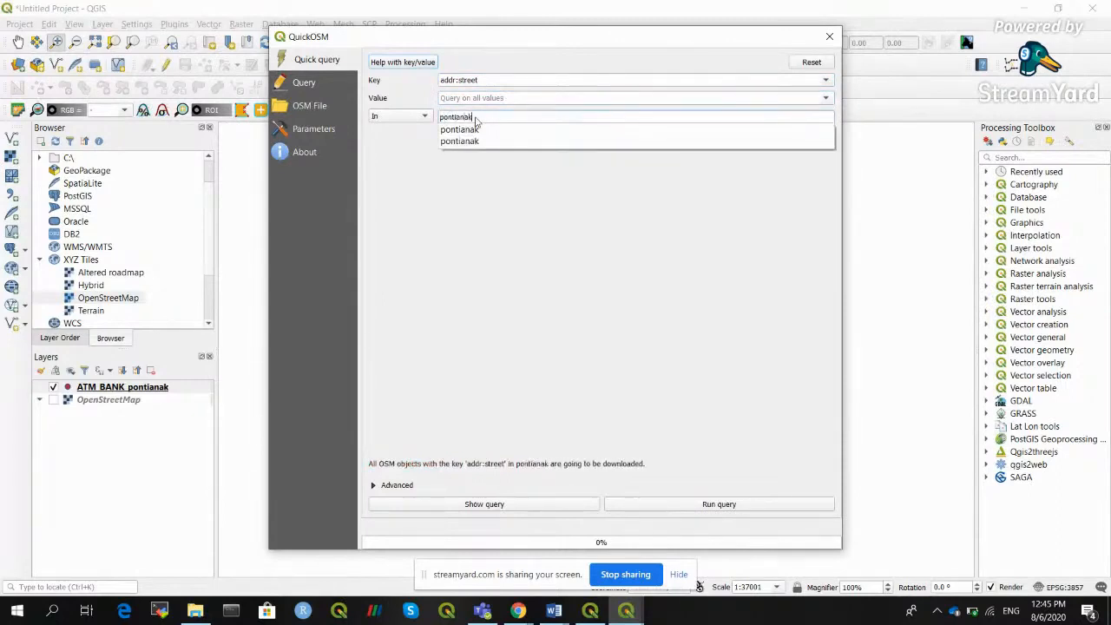
click(477, 129)
click(702, 505)
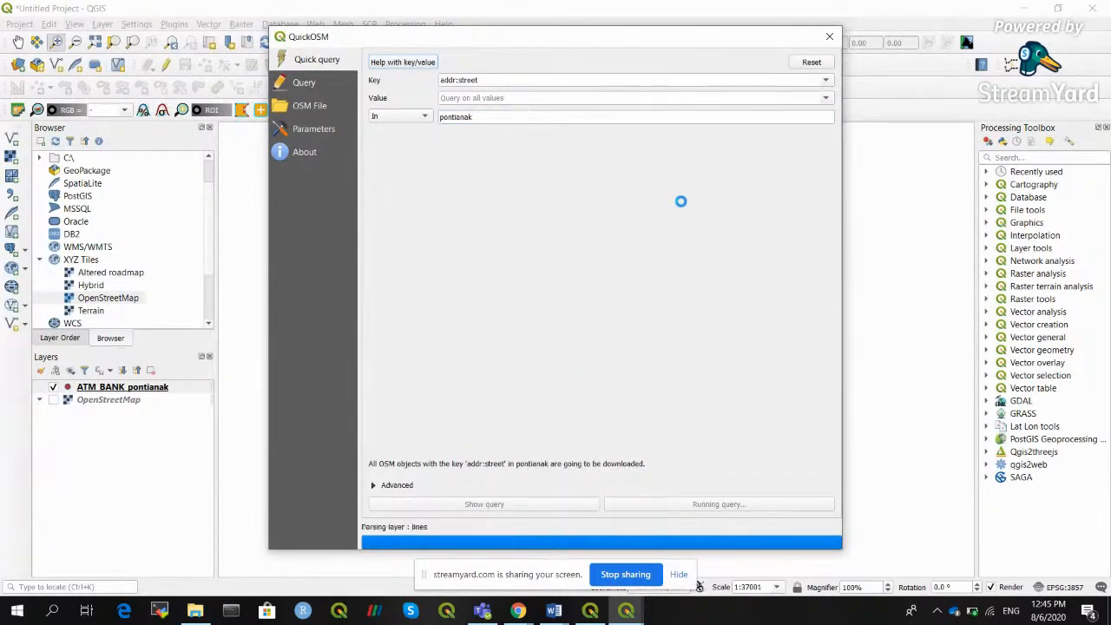
click(829, 36)
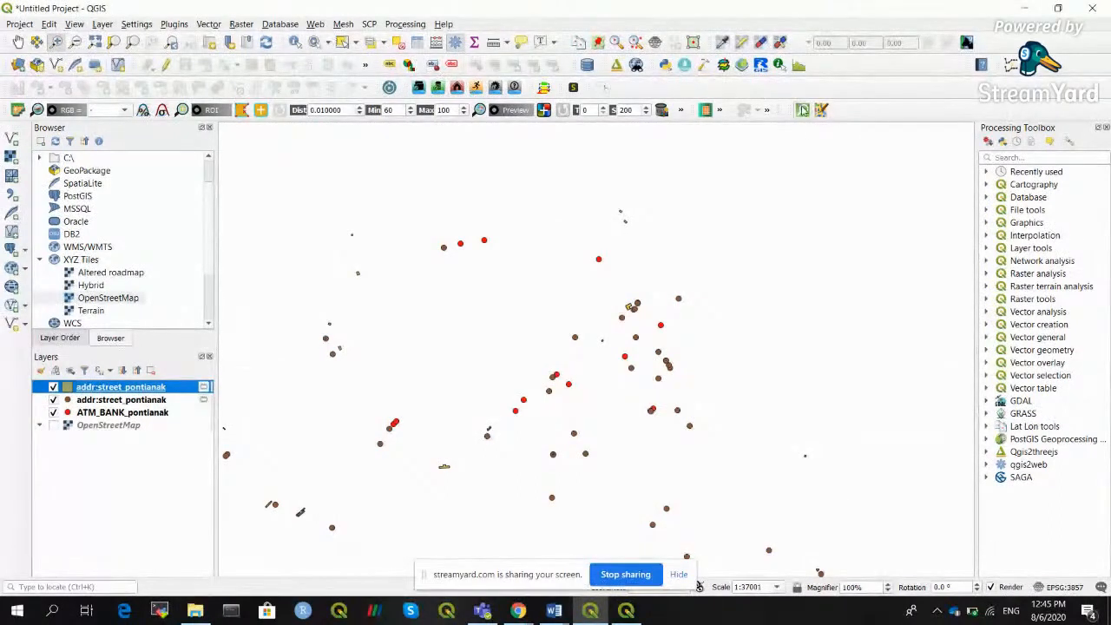
Set up a QuickOSM quick query for the key addr:street in pontianak and expand its advanced options.
click(803, 109)
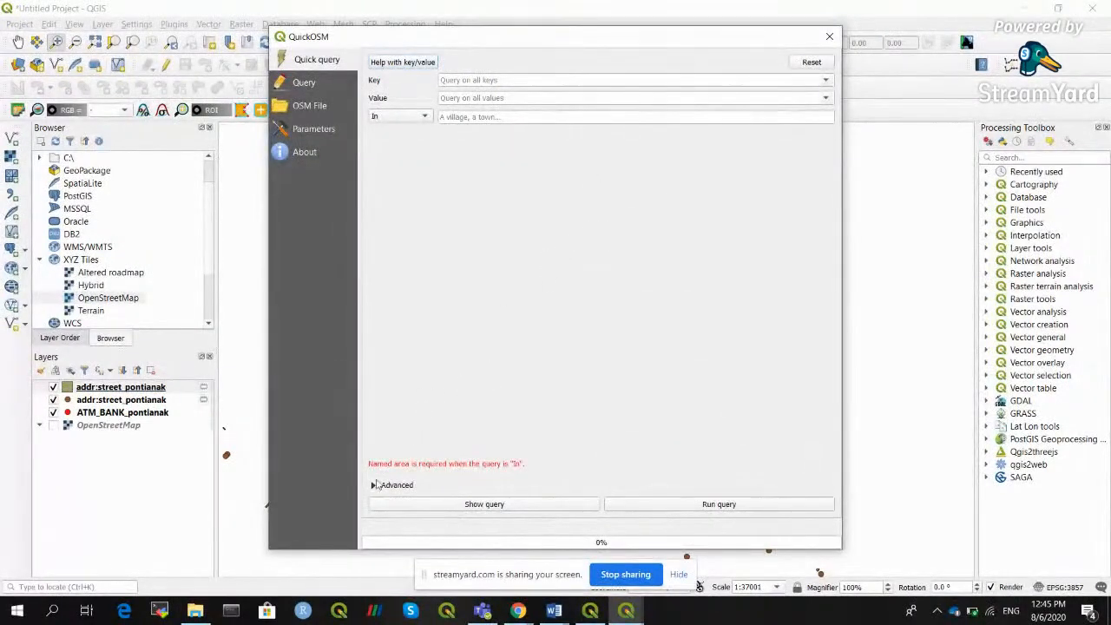
click(492, 82)
click(826, 80)
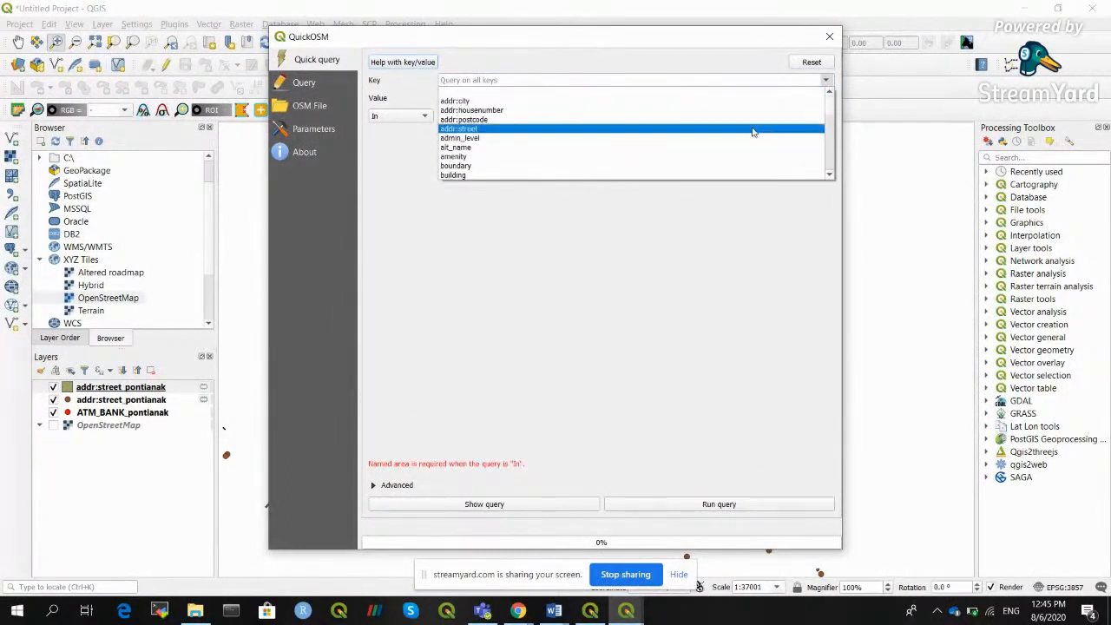
click(754, 129)
click(667, 98)
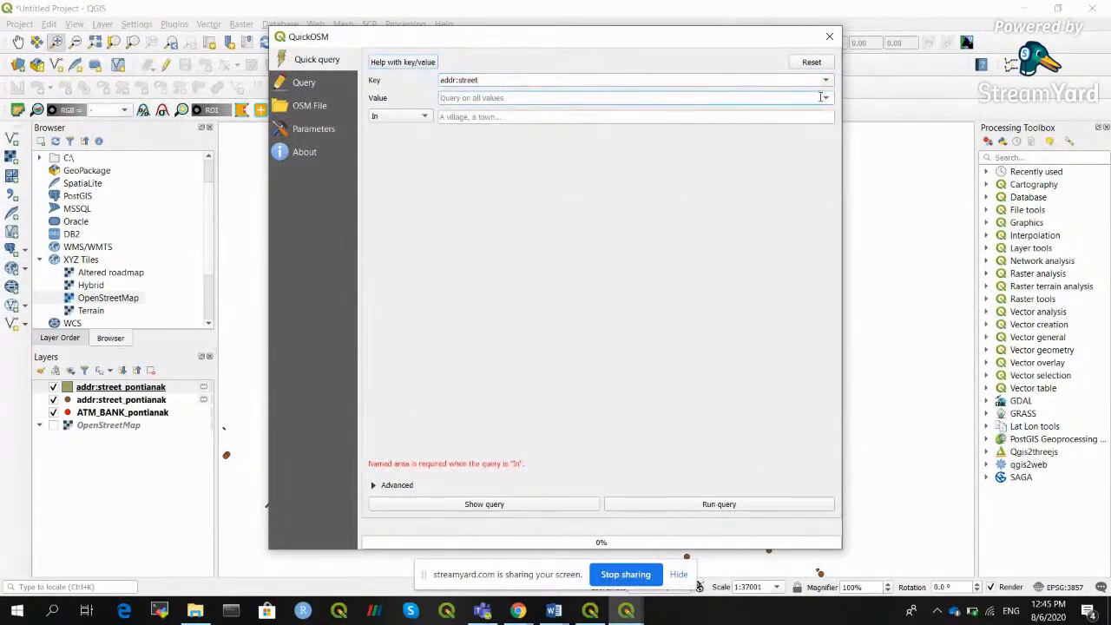
click(765, 118)
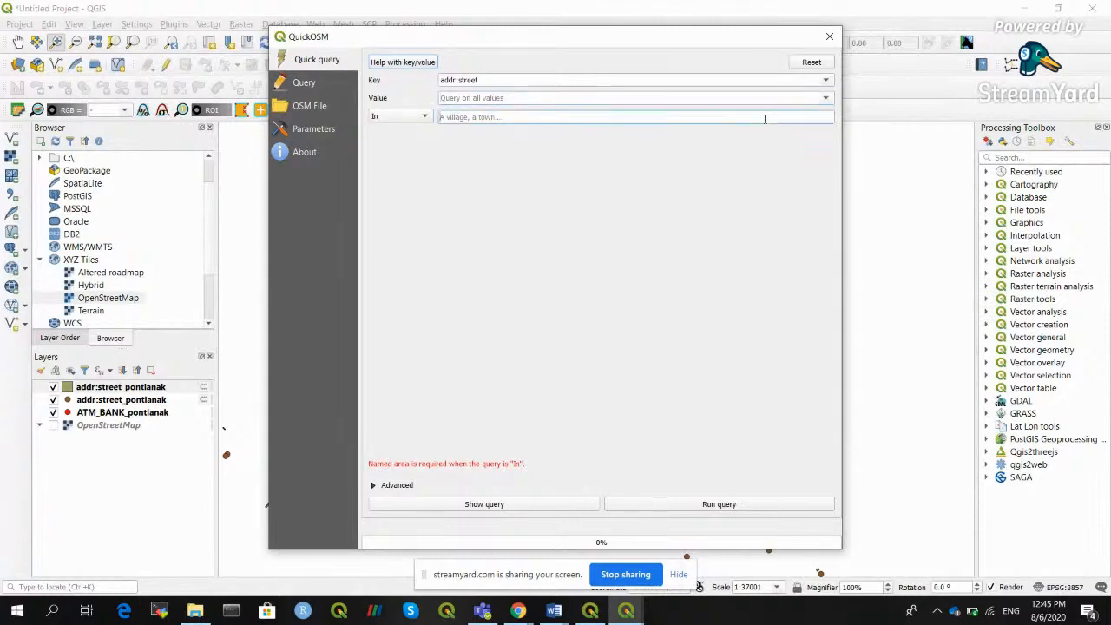
text(pontianak)
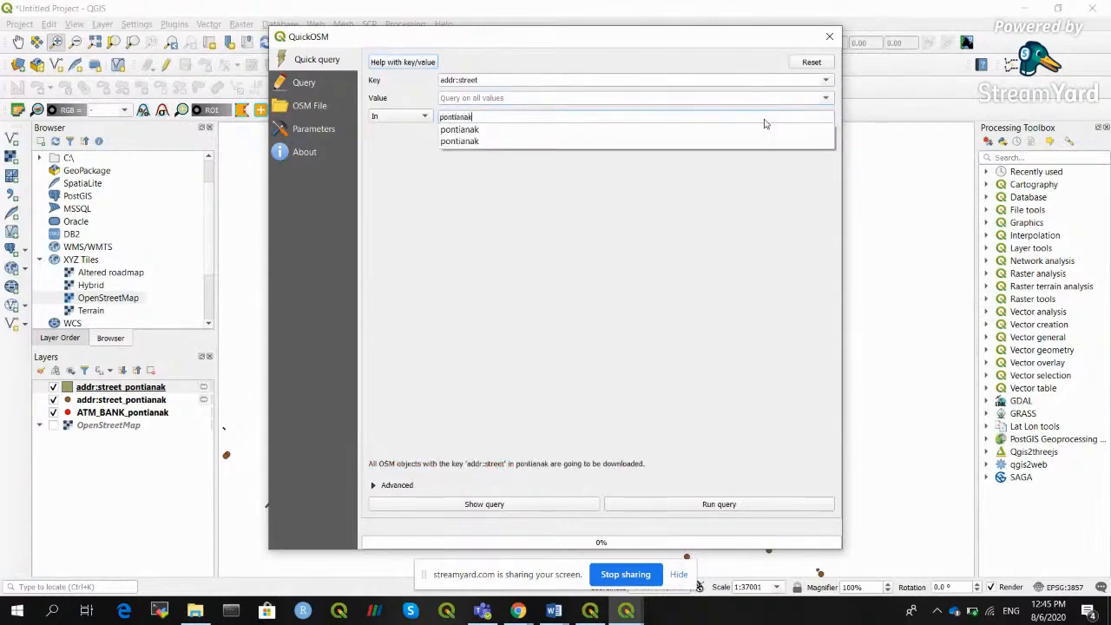
click(751, 131)
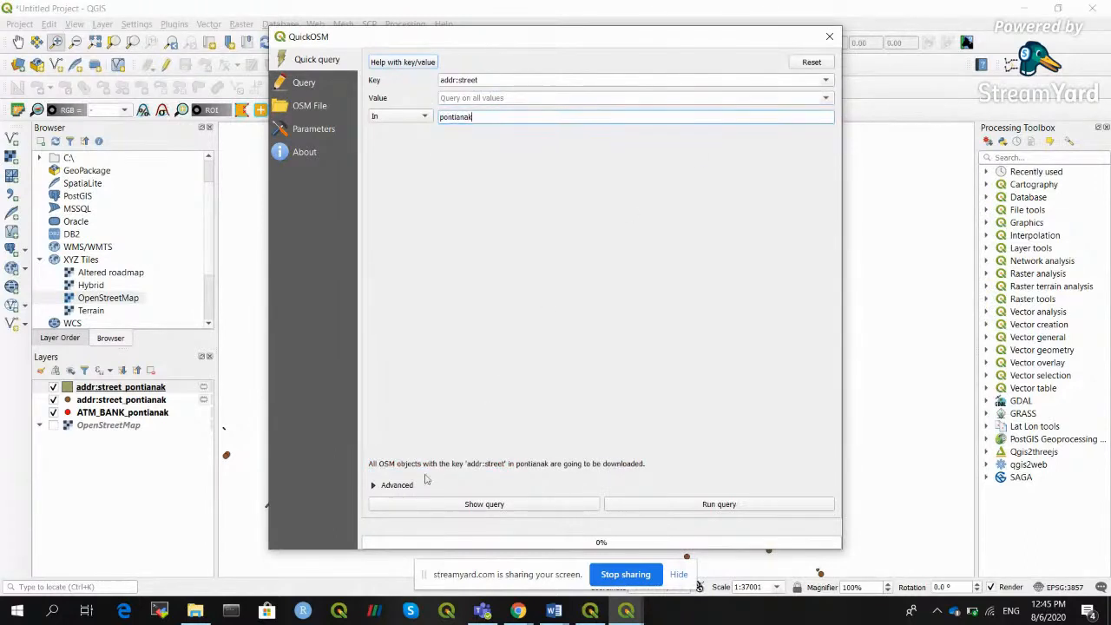
click(374, 486)
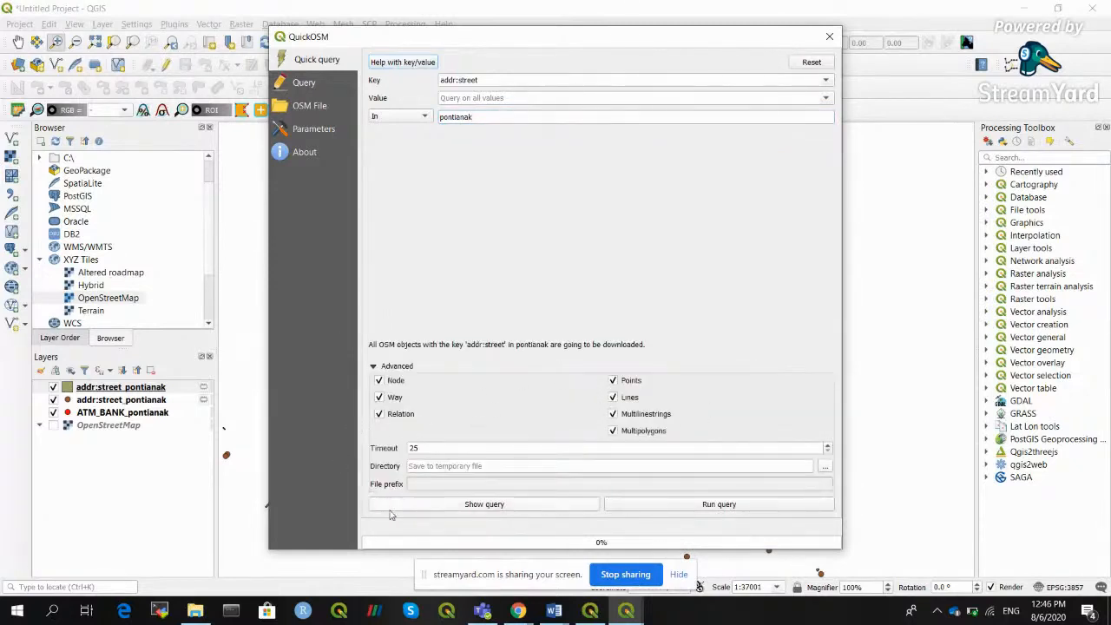
Change the query key to boundary, run the query for pontianak and close the QuickOSM window.
click(826, 80)
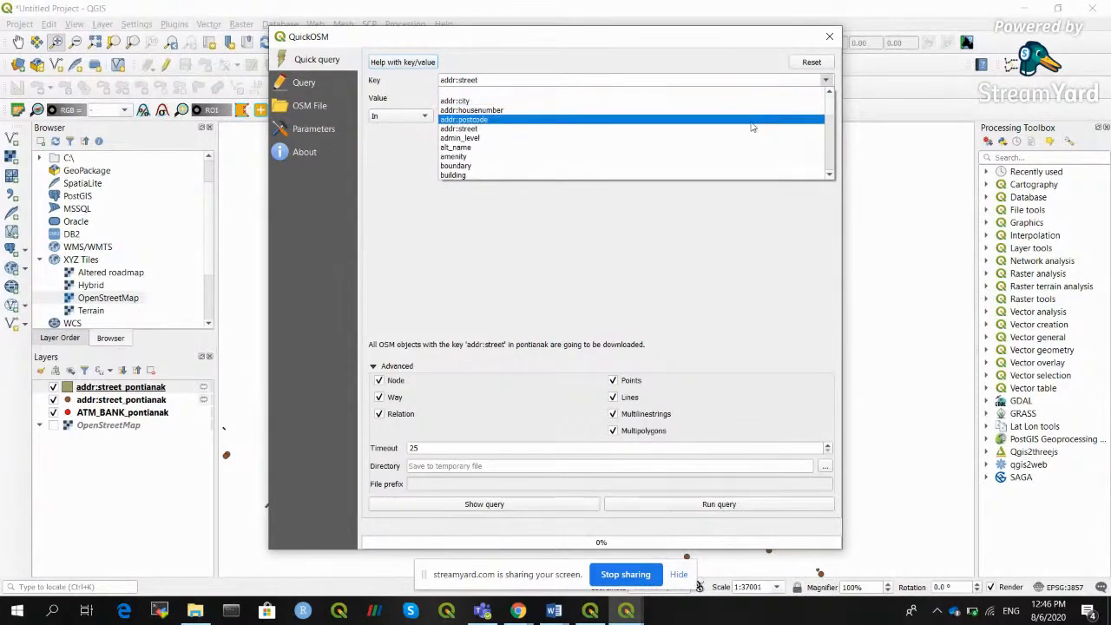
click(708, 168)
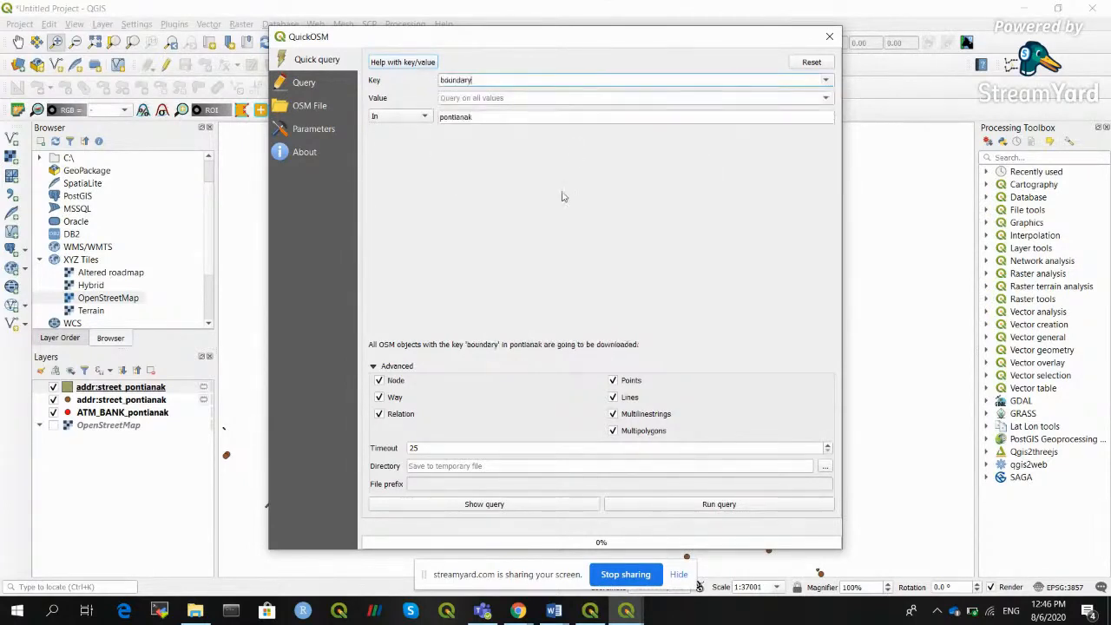
click(677, 504)
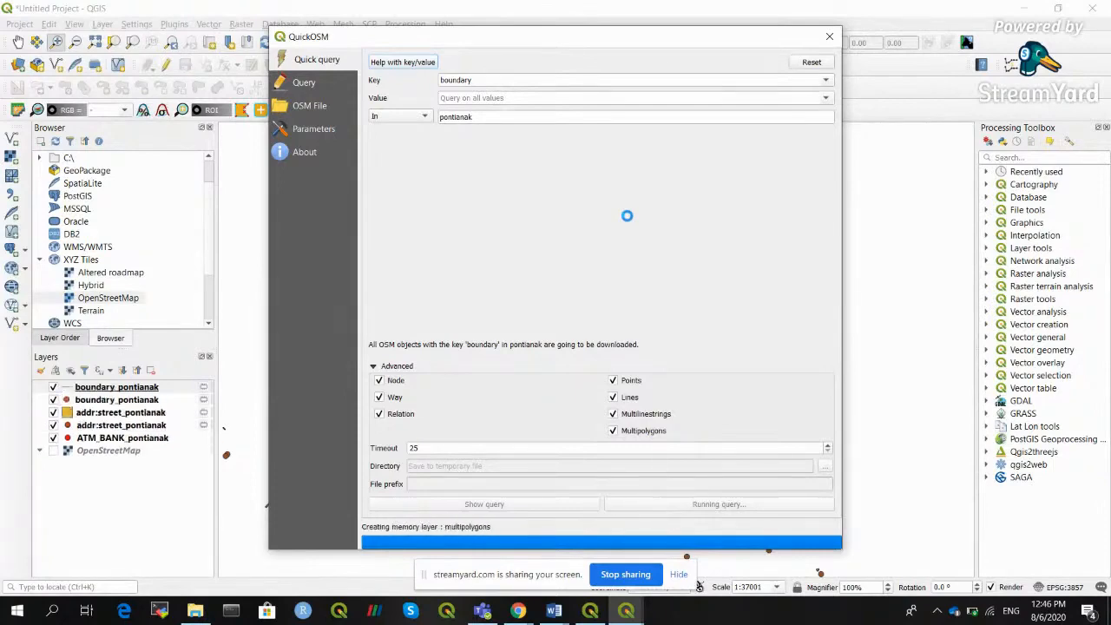
click(829, 36)
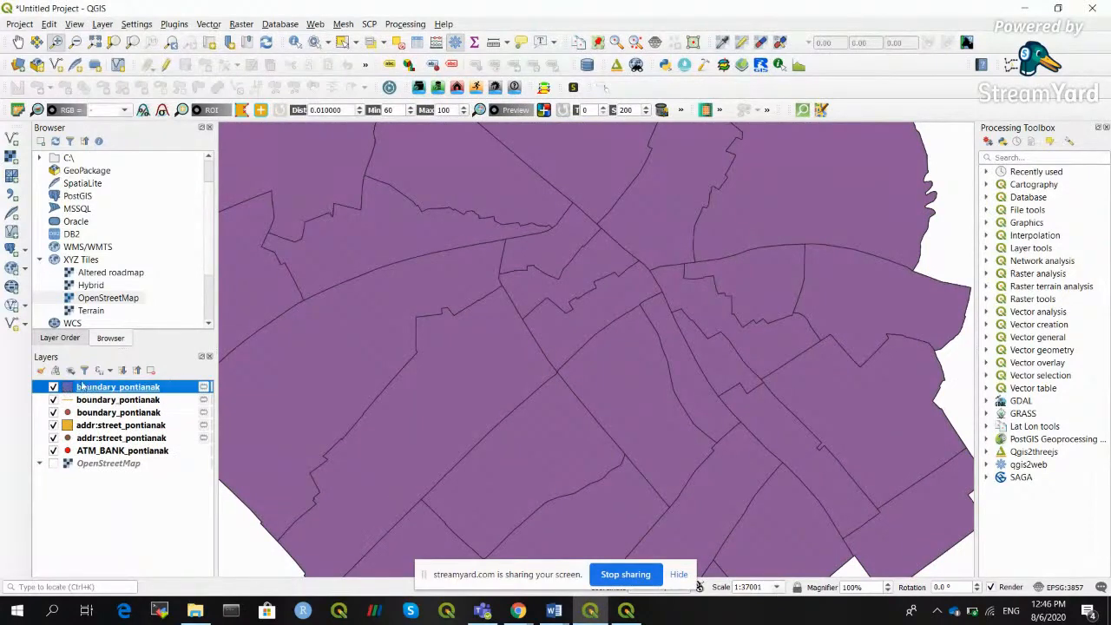
Hide the polygon and line boundary_pontianak layers, viewing the remaining points across the whole city.
click(54, 387)
click(54, 387)
click(54, 387)
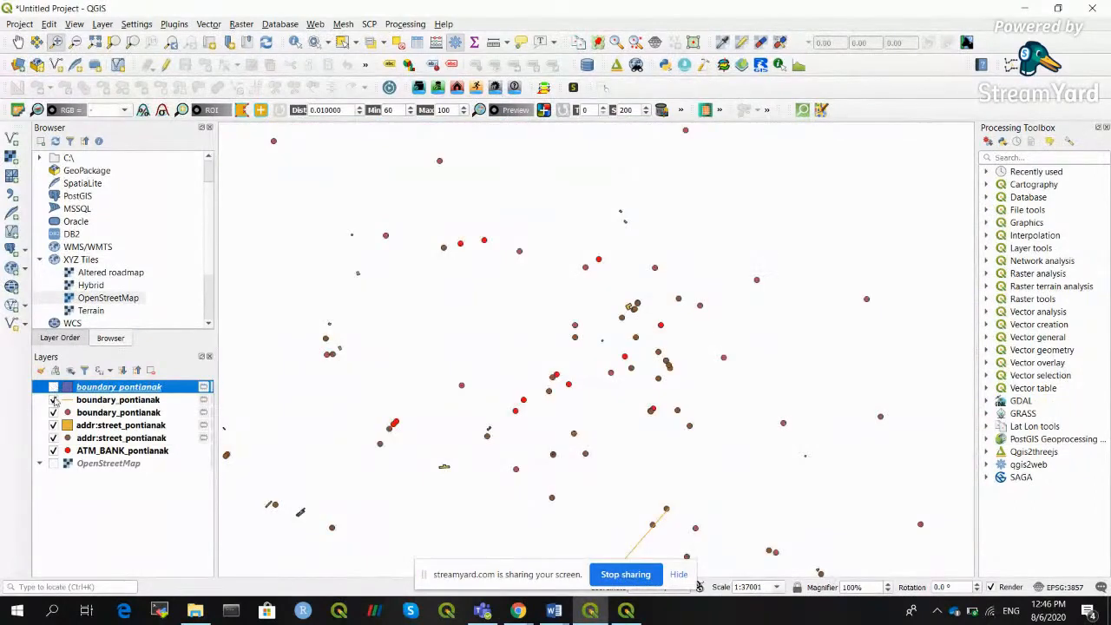
click(54, 400)
click(76, 42)
click(437, 275)
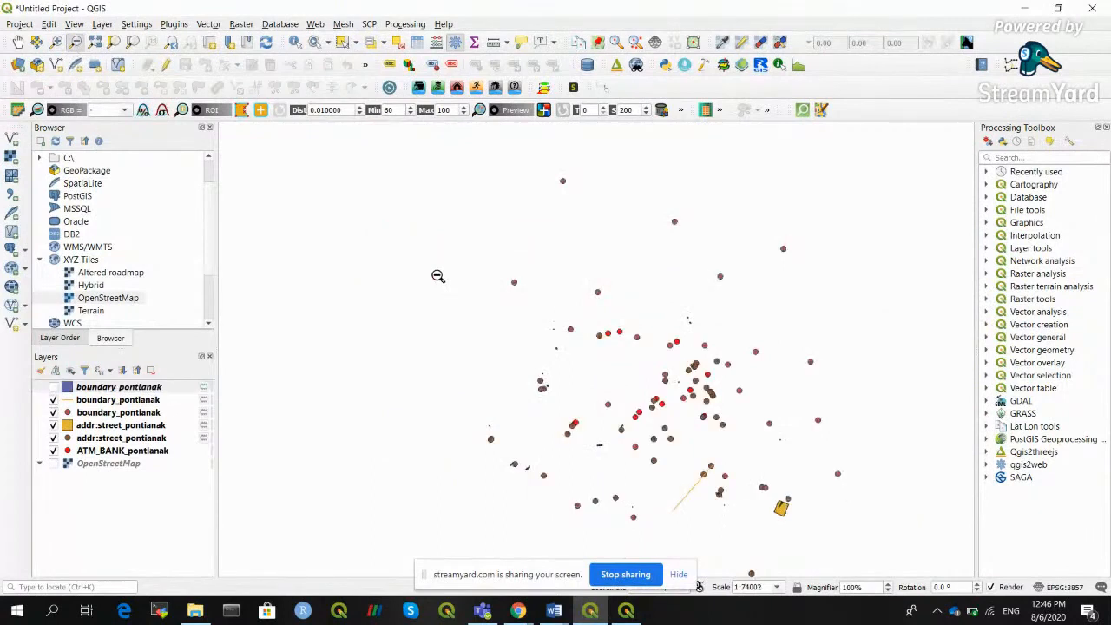
click(54, 400)
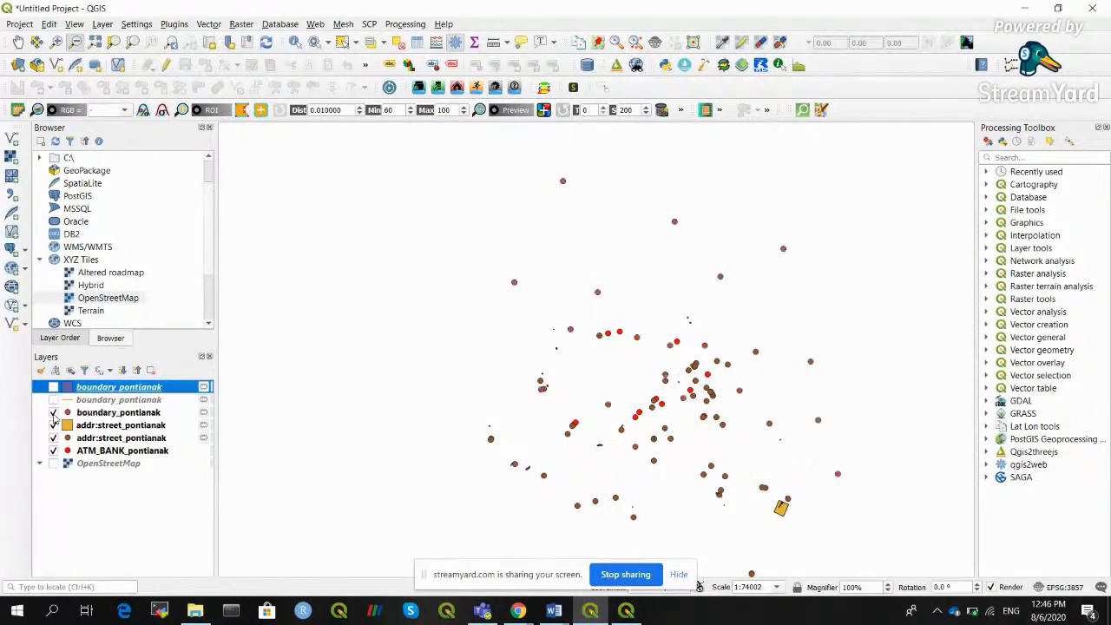
Identify a northwestern point of the boundary_pontianak point layer and widen the results panel to read its attribute values.
click(116, 415)
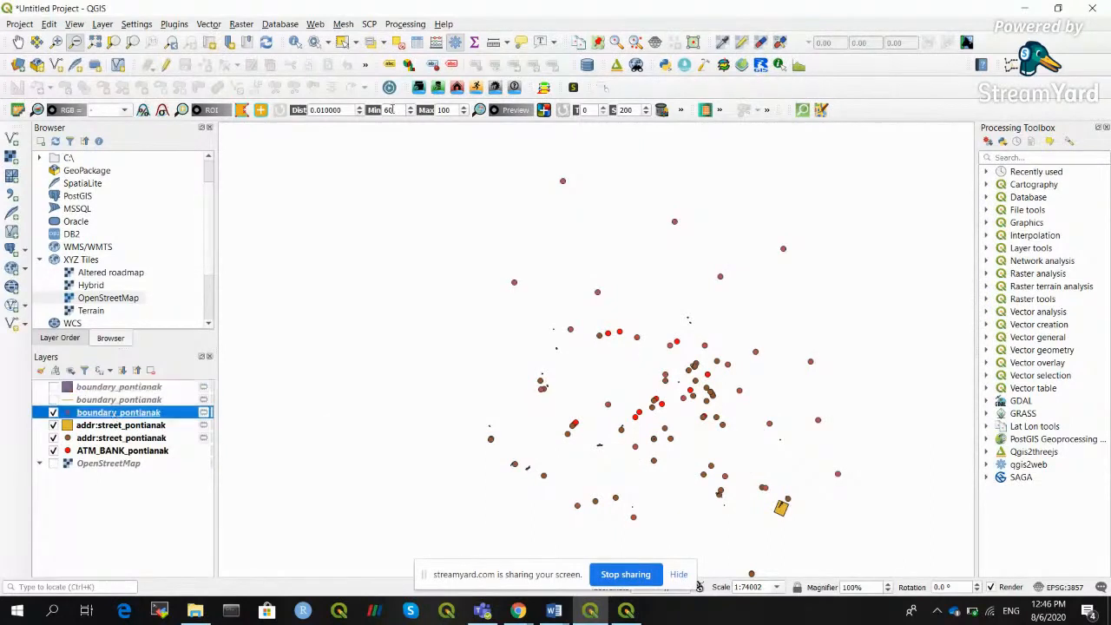
click(516, 284)
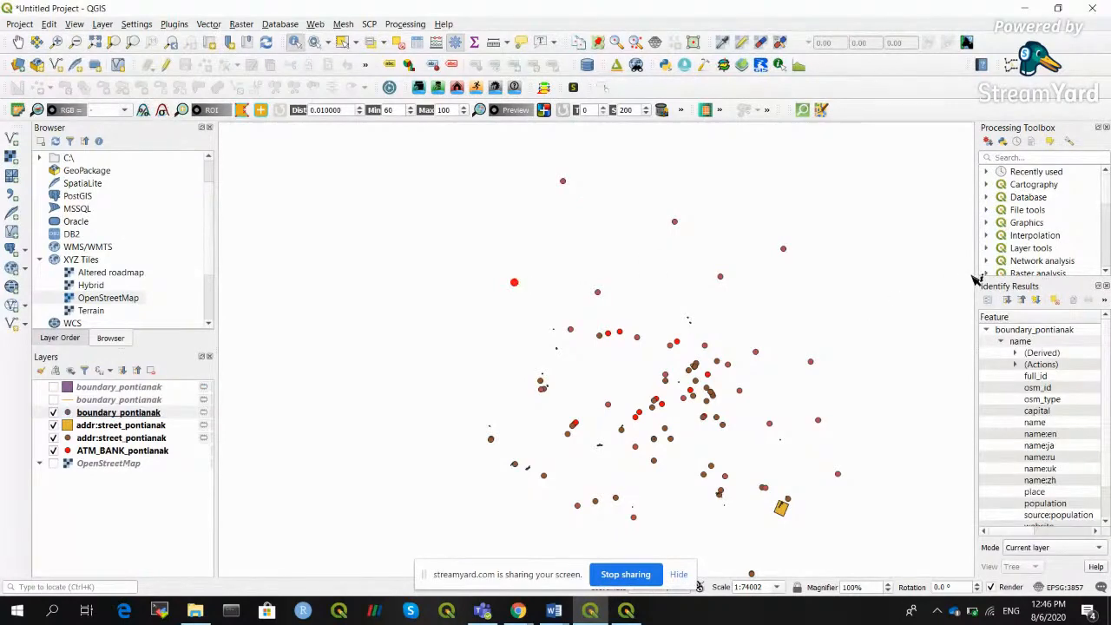
drag(980, 284, 704, 278)
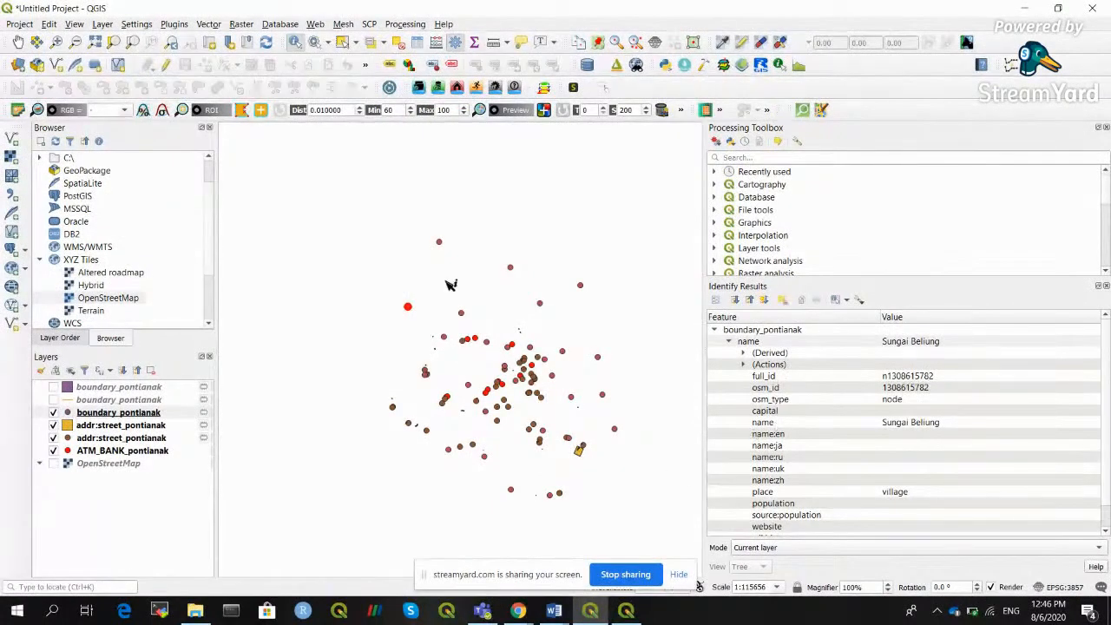
Leave only the boundary_pontianak polygon layer visible, hiding the addr:street, boundary point and ATM_BANK layers, and clear the identified point.
click(95, 424)
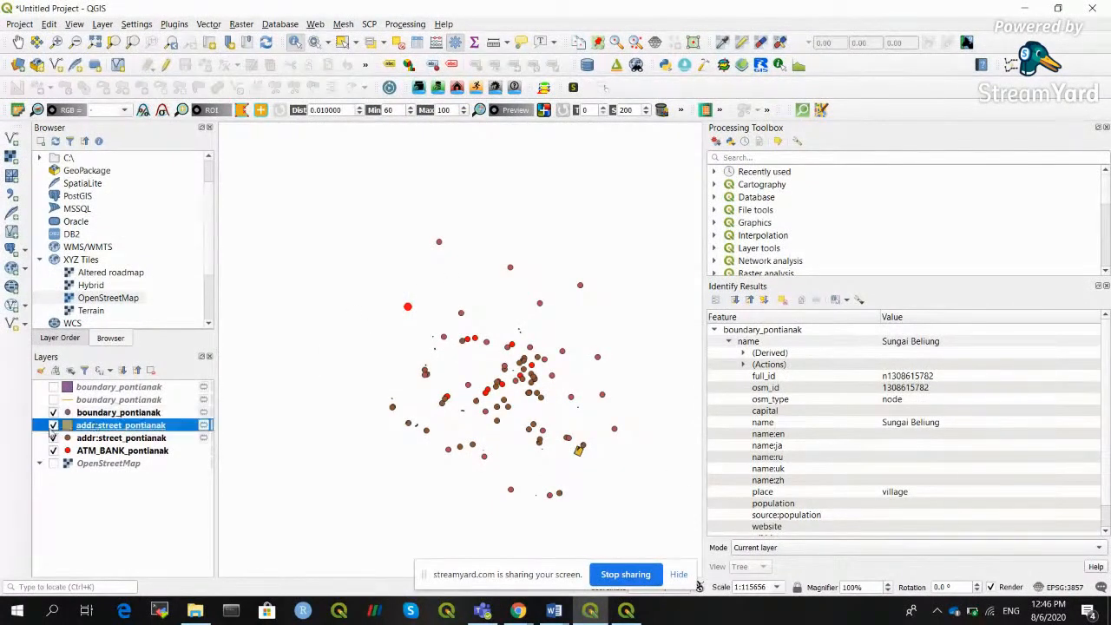
click(53, 424)
click(114, 415)
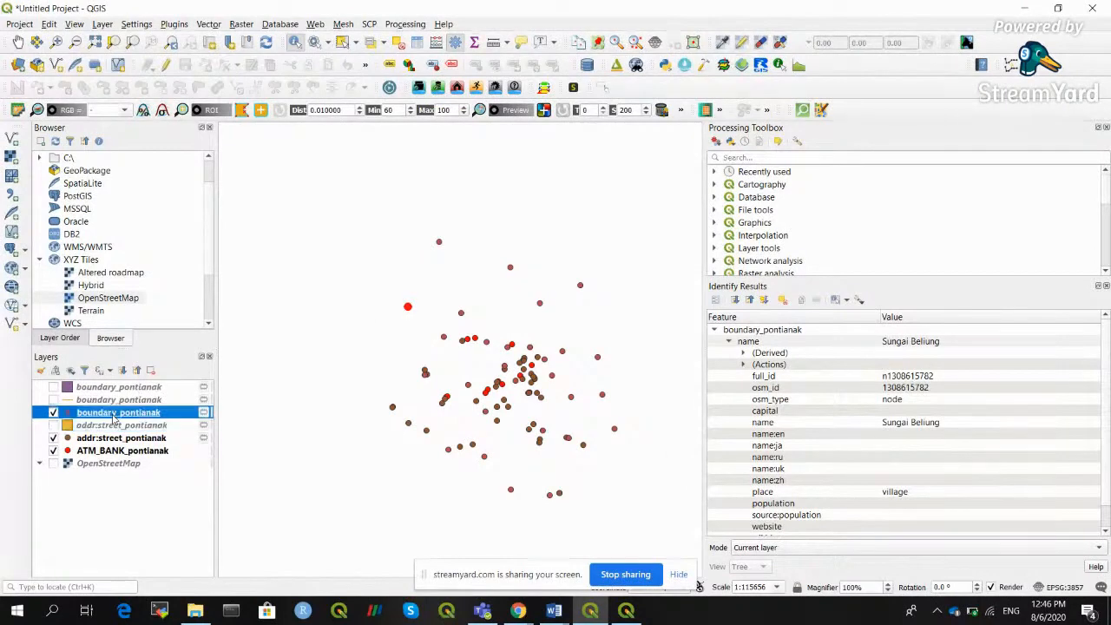
click(53, 388)
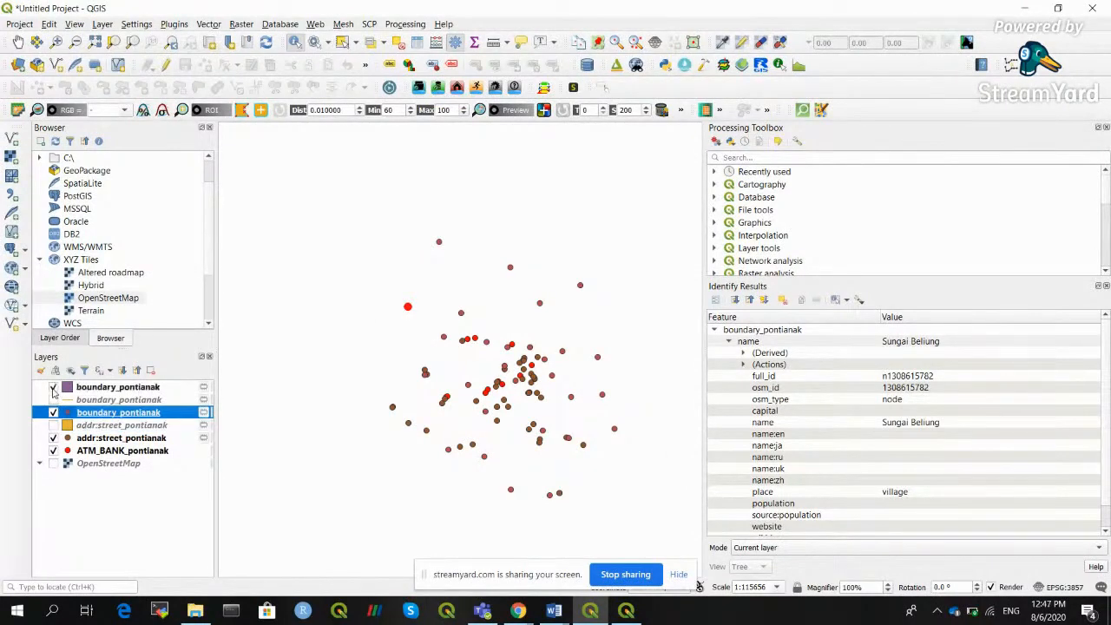
click(81, 389)
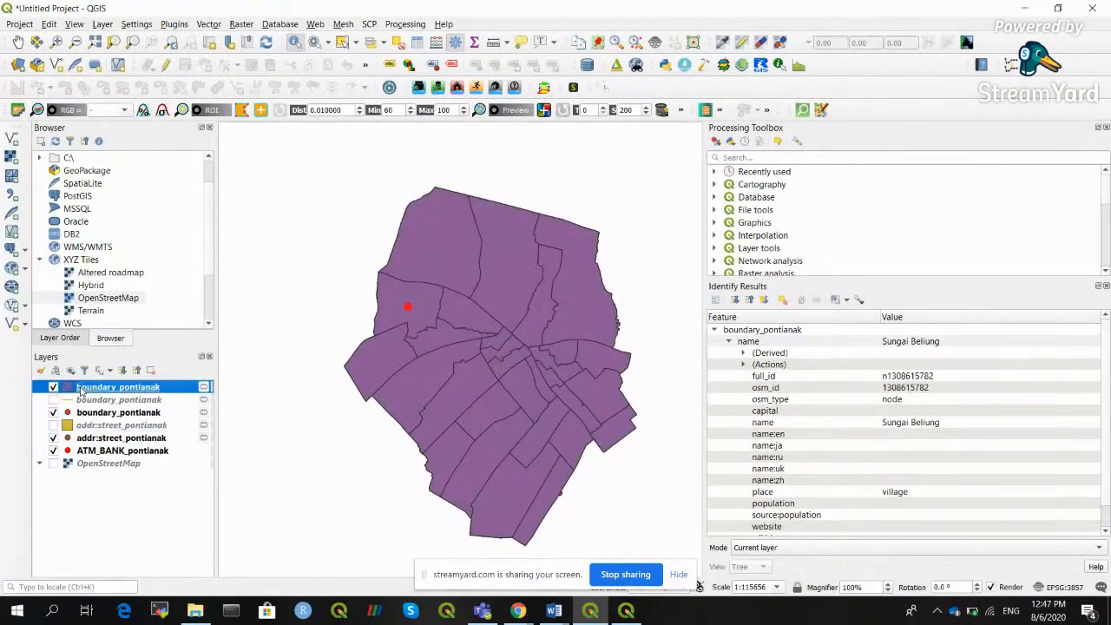
click(53, 412)
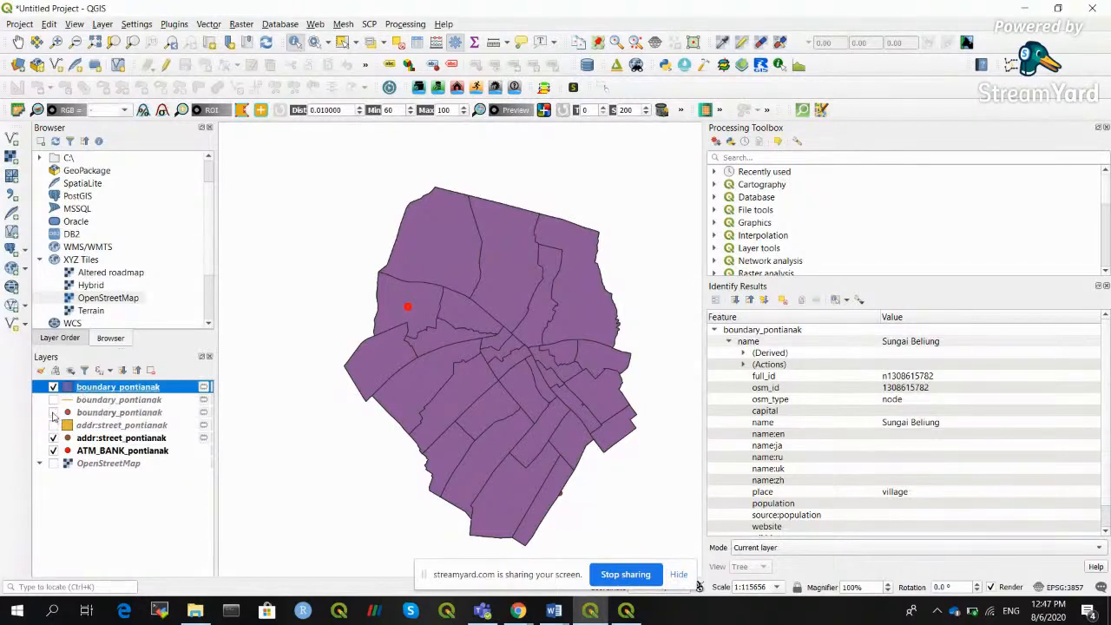
click(53, 438)
click(54, 451)
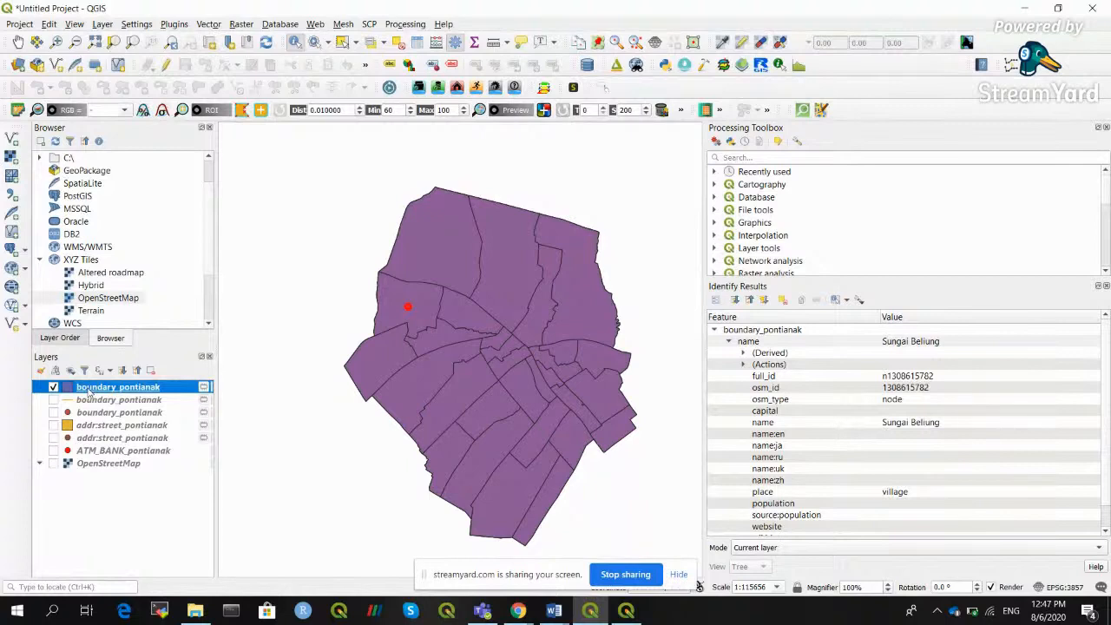
click(309, 215)
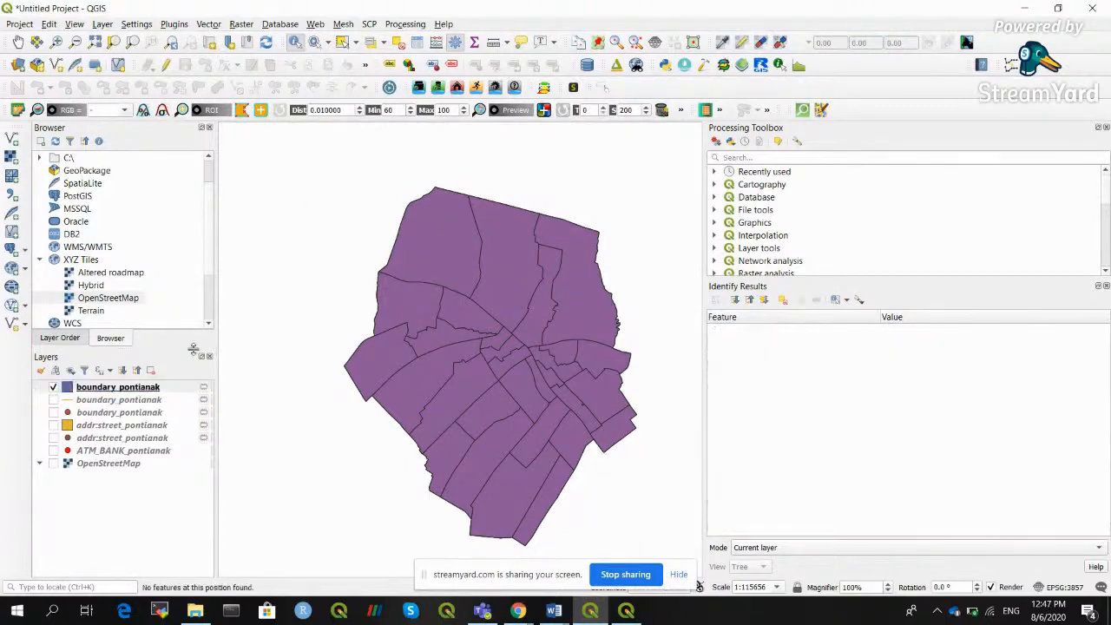
Review the attribute table of the boundary_pontianak polygon layer and close it.
click(132, 387)
right_click(132, 387)
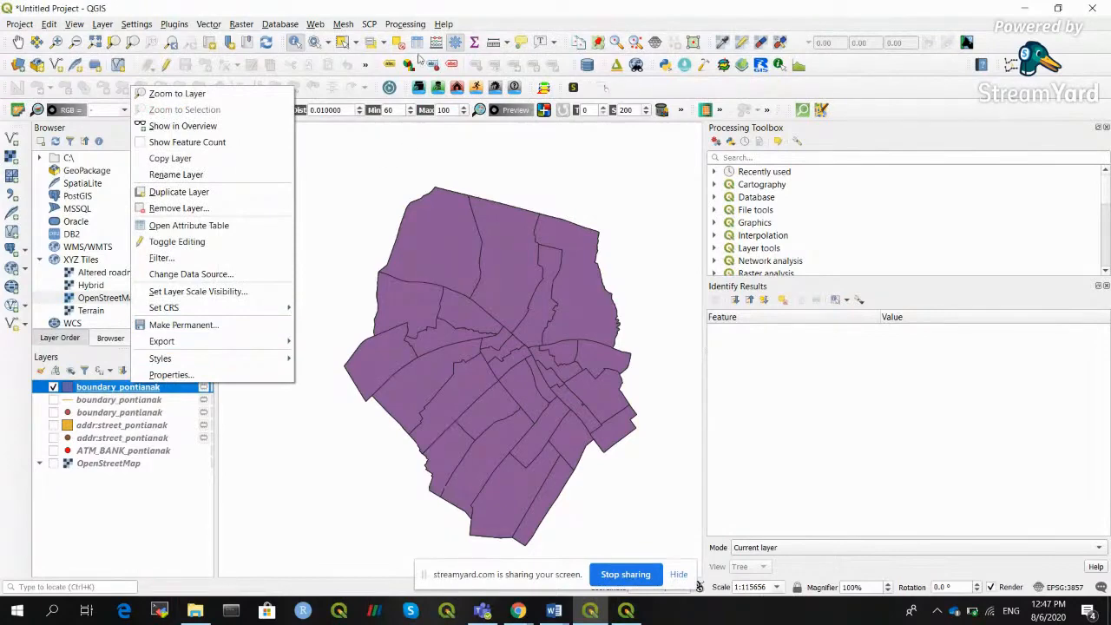
click(188, 225)
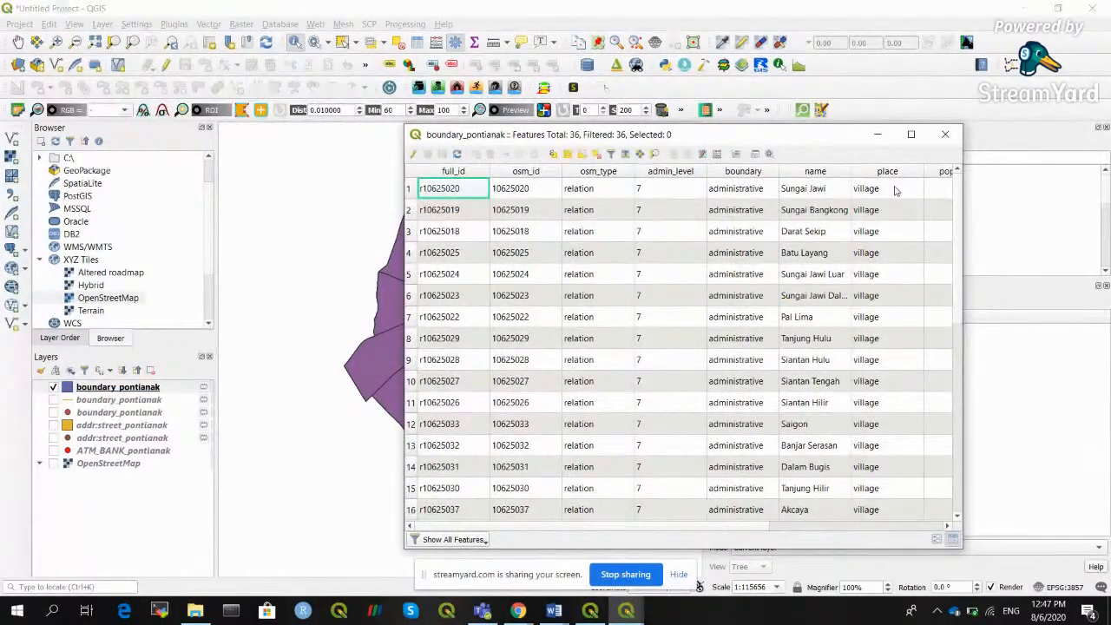
click(944, 138)
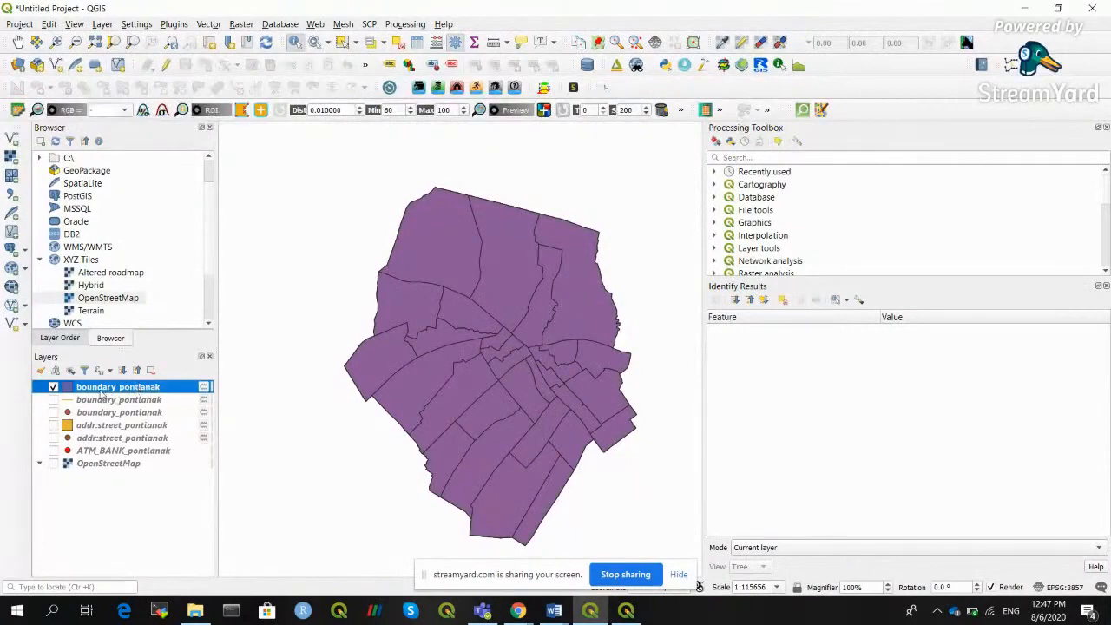
Export the boundary_pontianak polygons as ESRI Shapefile pontianak_batas_wilayah in the Kota Pontianak folder with CRS EPSG:4326, and reselect the source layer.
right_click(149, 390)
mouse_move(259, 348)
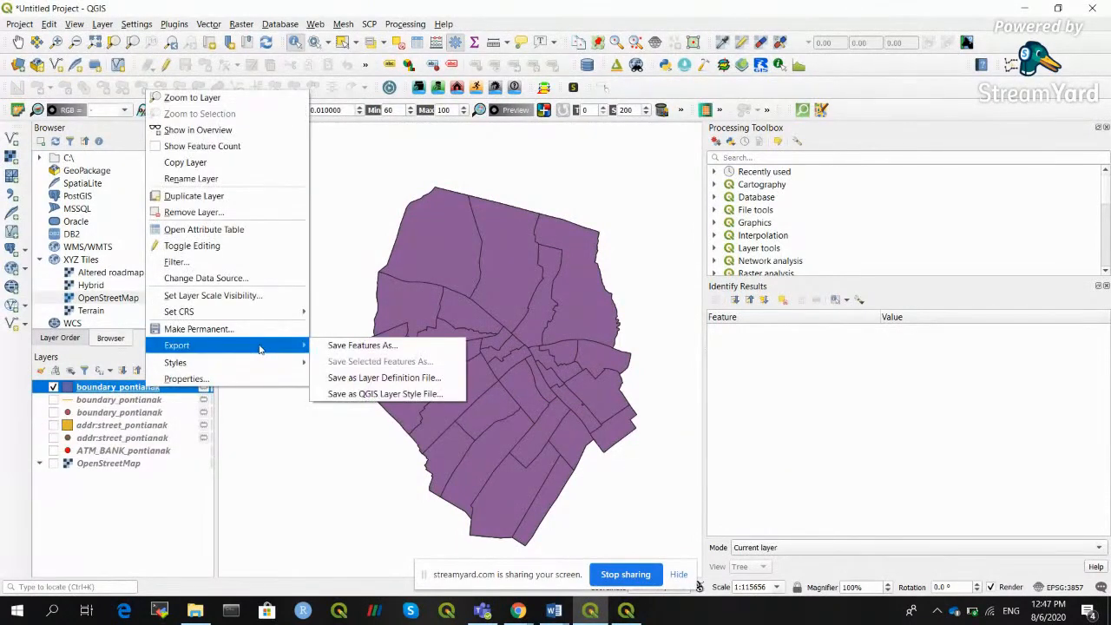
click(351, 345)
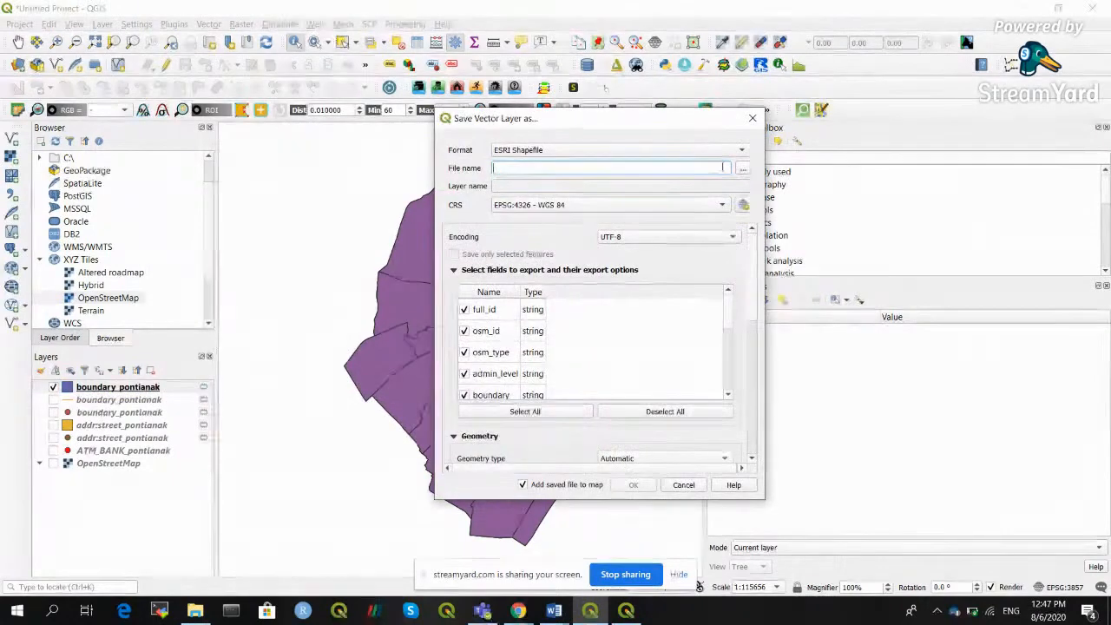
click(741, 168)
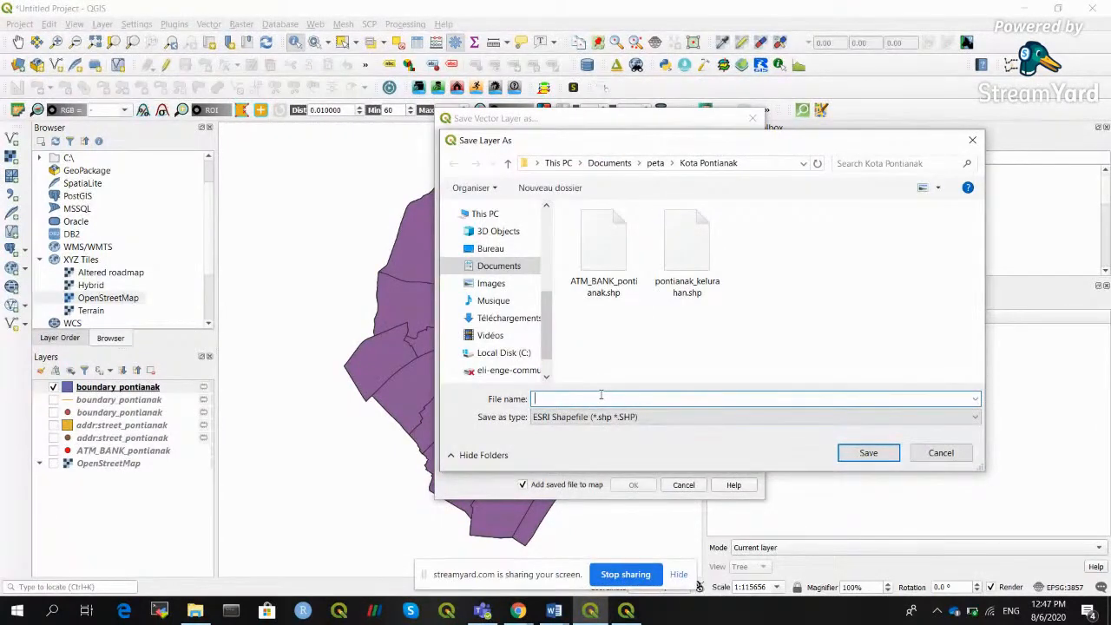
text(pontianak_ke)
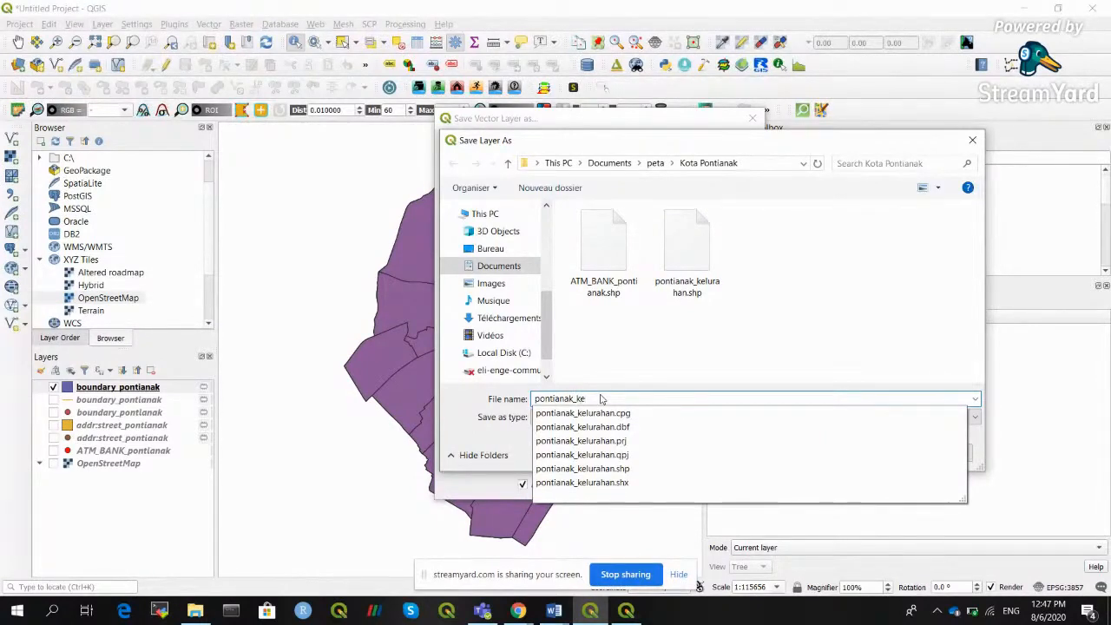
key(BackSpace)
key(BackSpace)
text(adm)
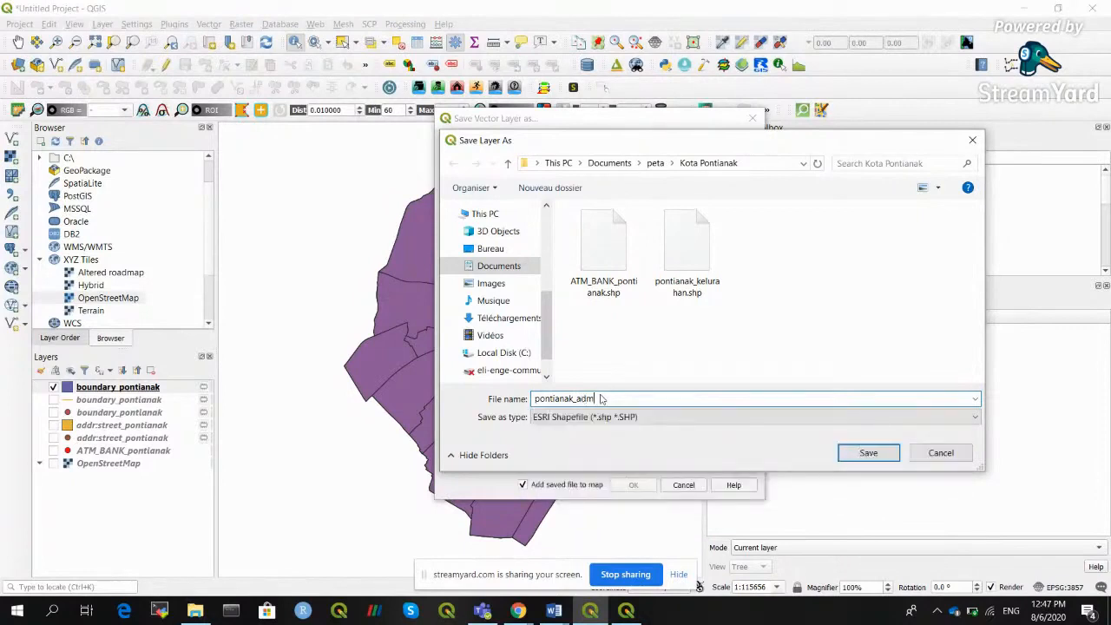
key(BackSpace)
key(BackSpace)
key(BackSpace)
text(batas_wilayah)
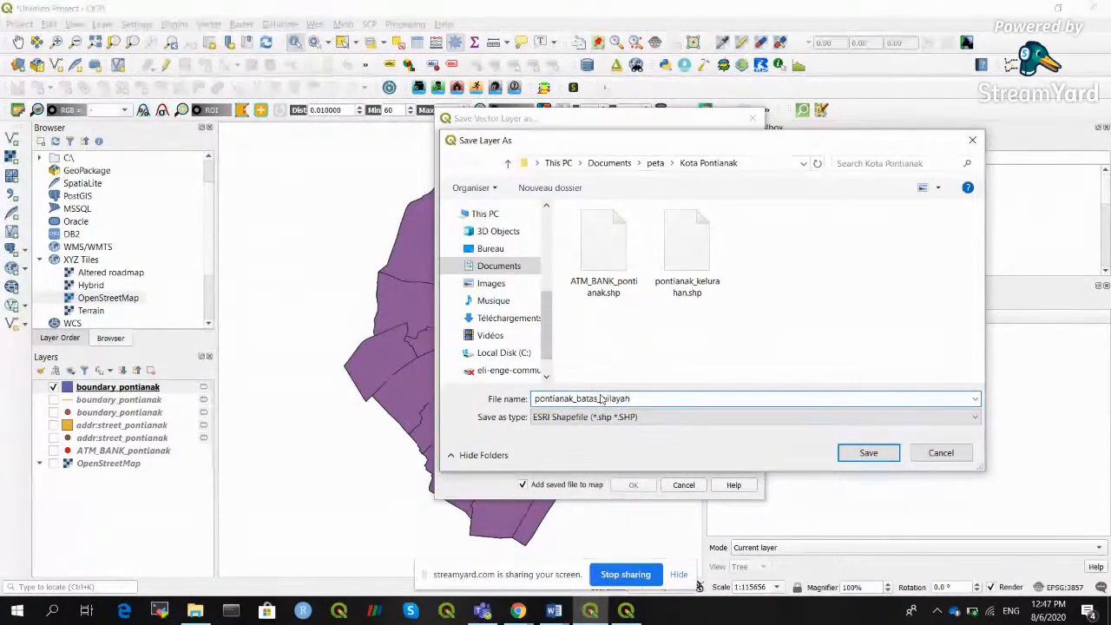
click(868, 452)
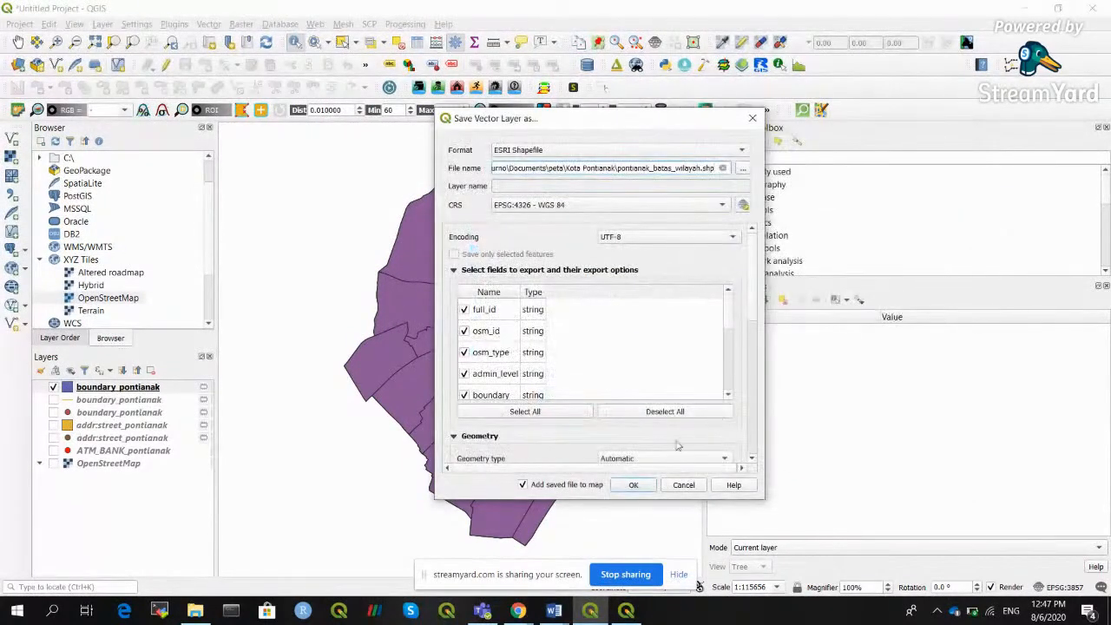
click(633, 485)
click(149, 403)
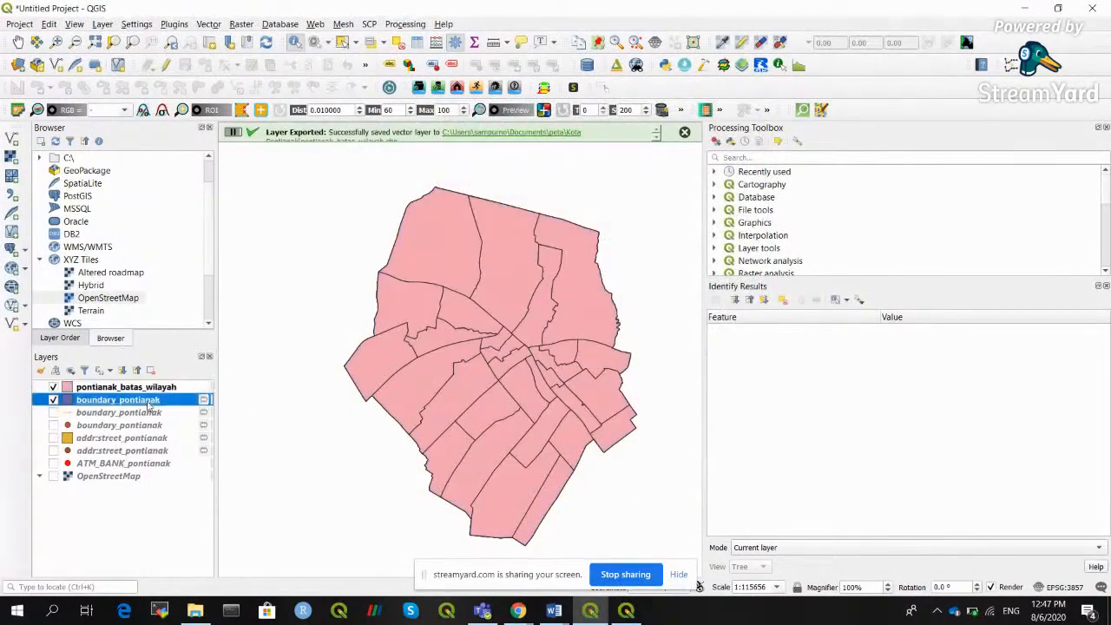
Remove all boundary_pontianak, addr:street_pontianak and ATM_BANK_pontianak layers from the project, and widen the map canvas.
shift+click(122, 461)
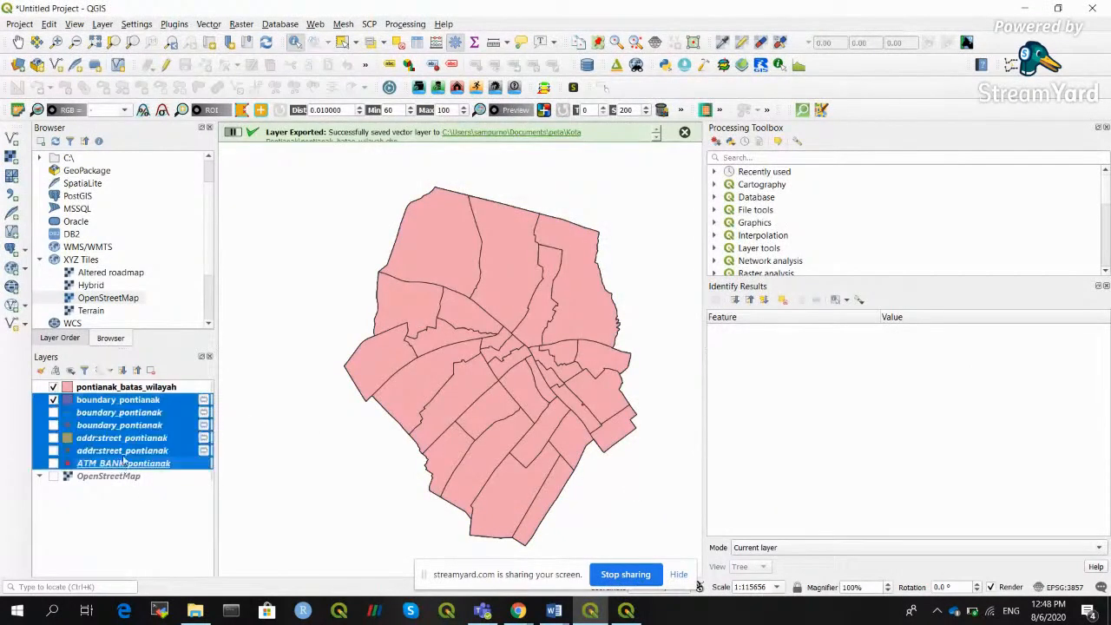
click(153, 372)
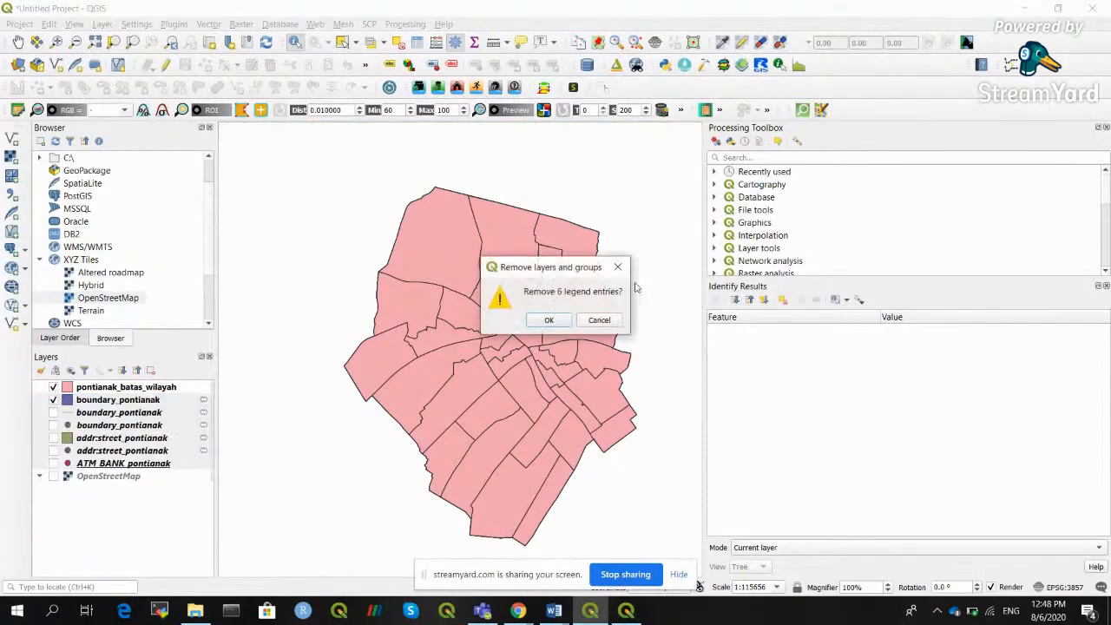
click(560, 318)
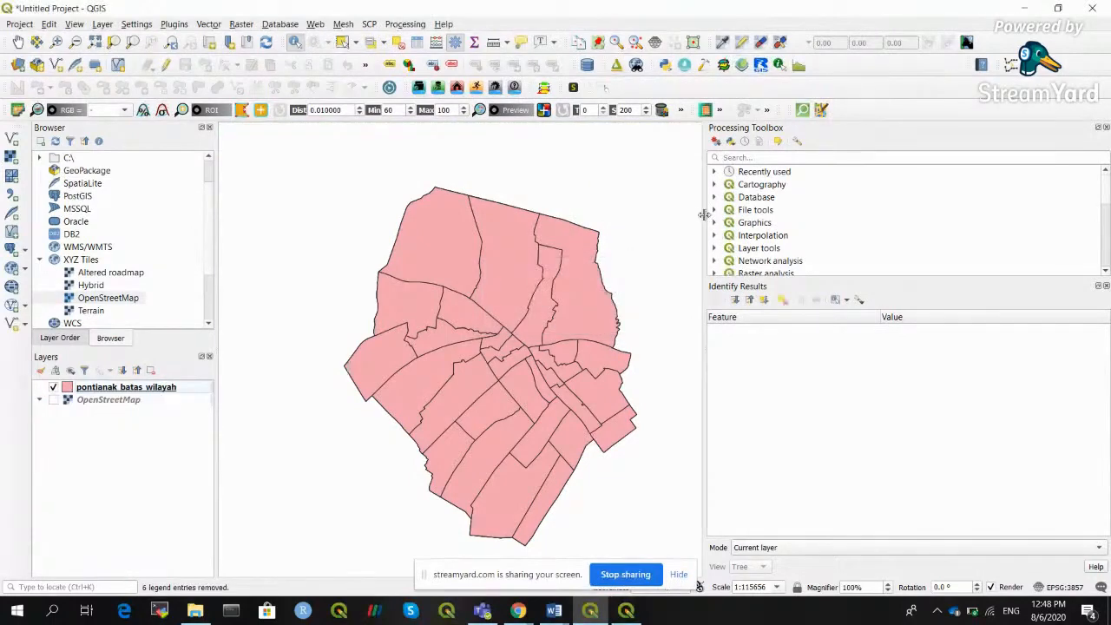
drag(704, 215, 875, 215)
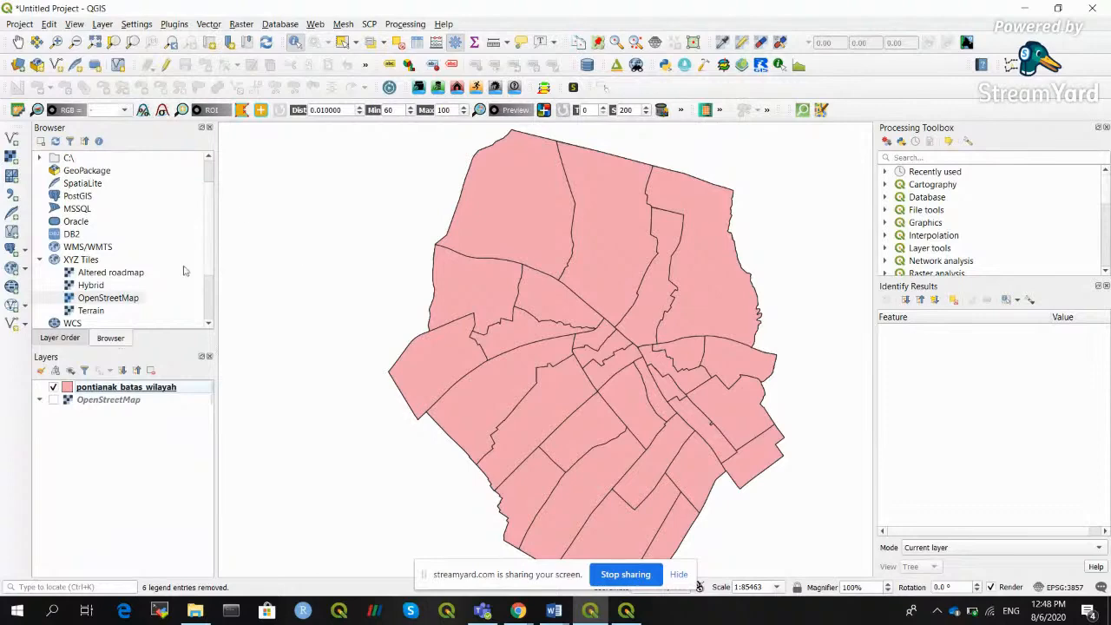
Review the attribute table of the pontianak_batas_wilayah layer from the full_id to the wikidata column and close it.
click(418, 42)
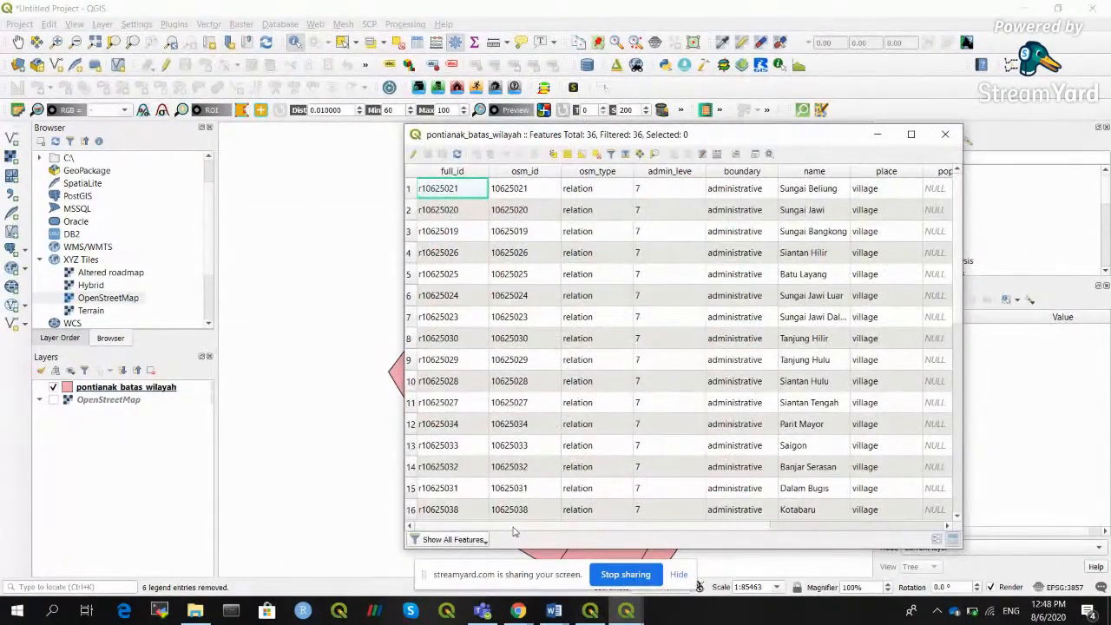
drag(513, 528, 469, 538)
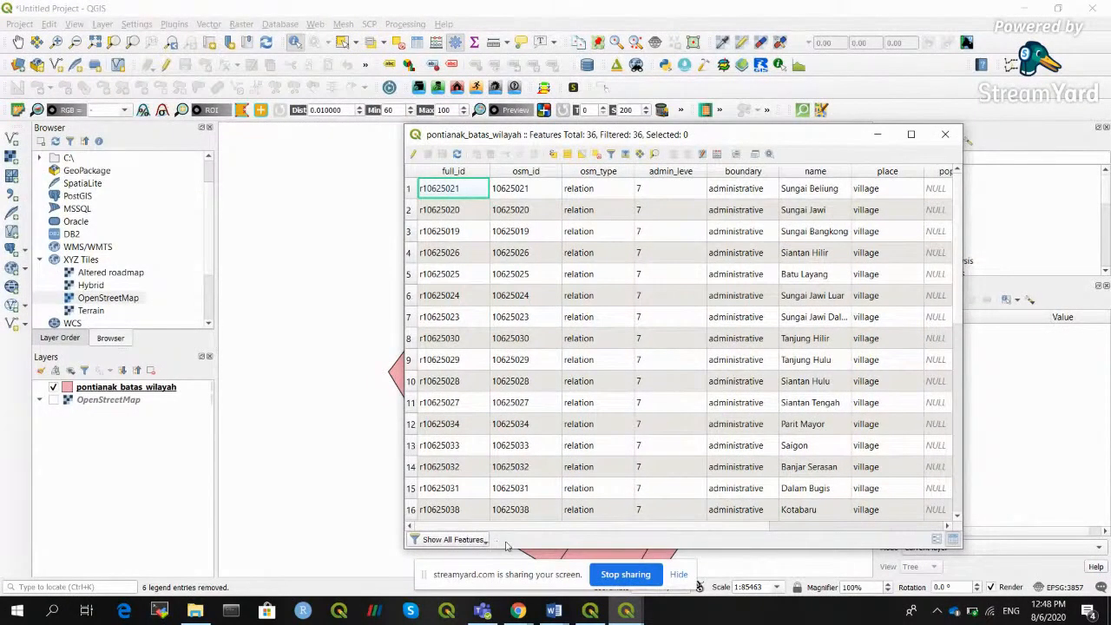
drag(531, 526, 662, 533)
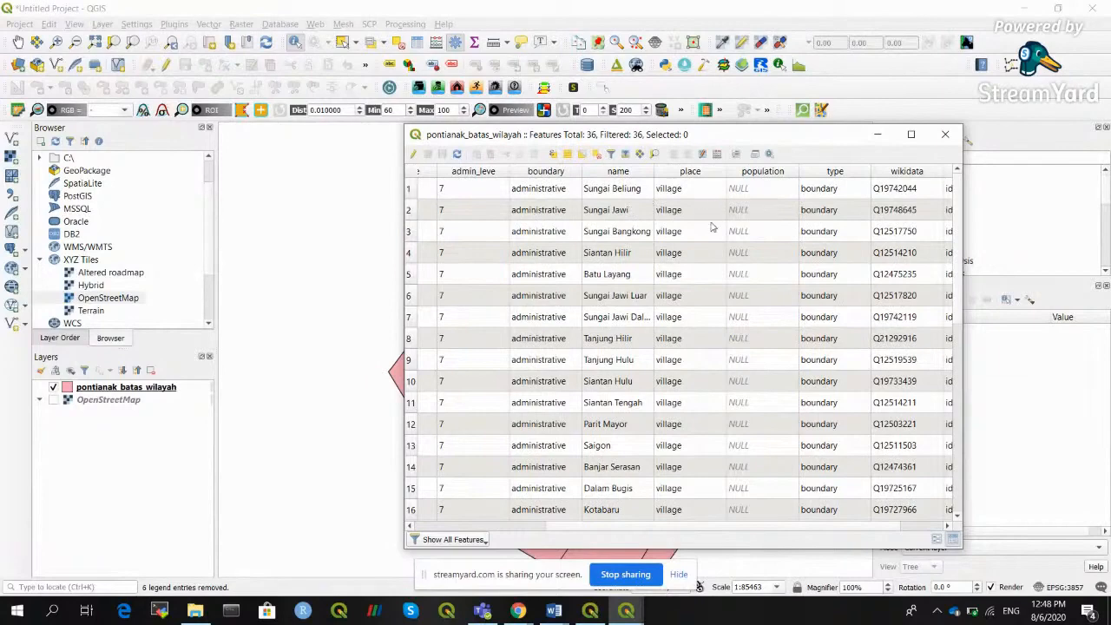
click(533, 527)
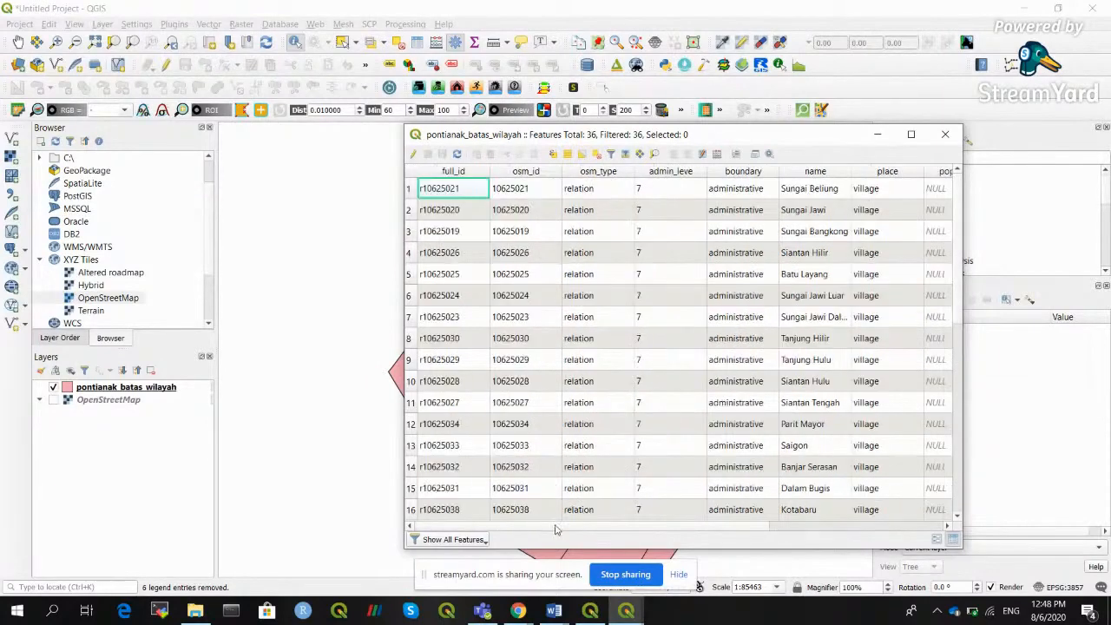
drag(545, 527, 656, 528)
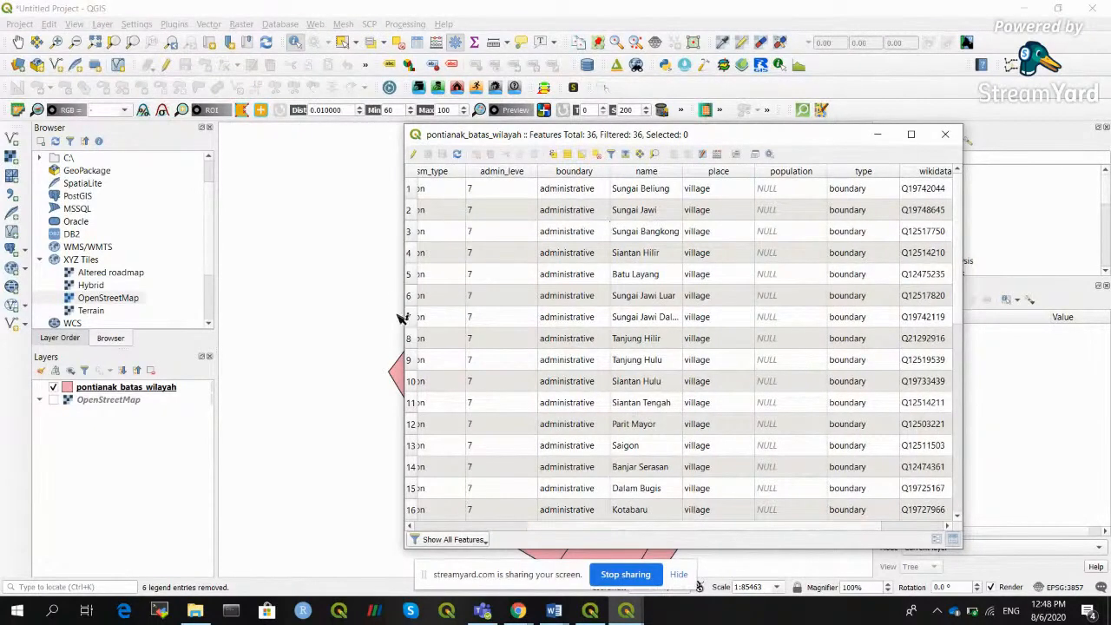
click(946, 134)
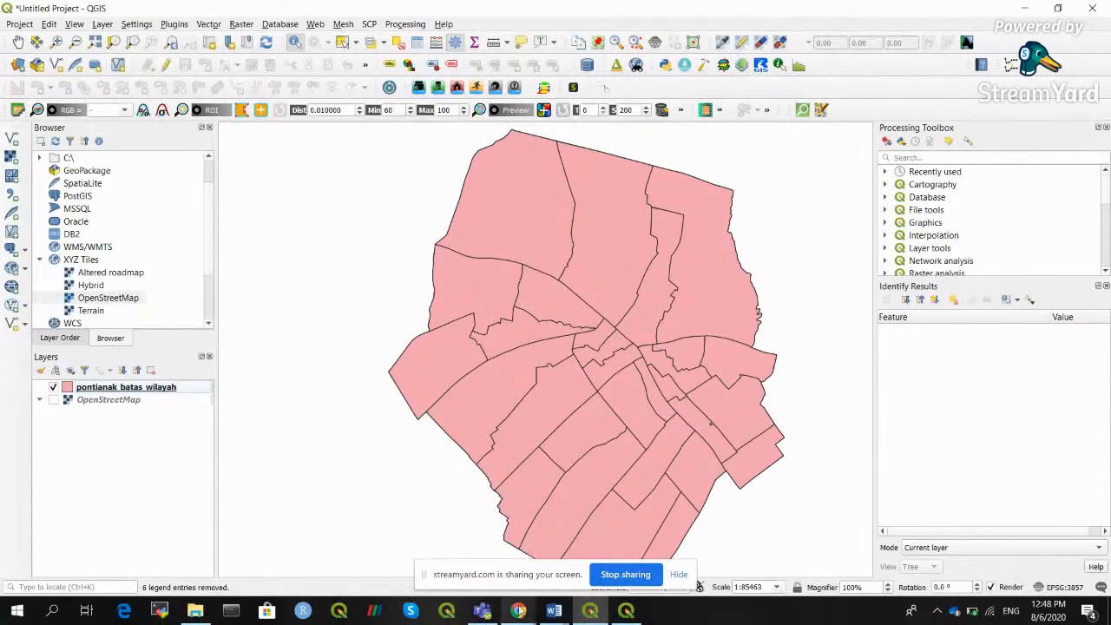
mouse_move(520, 611)
click(486, 572)
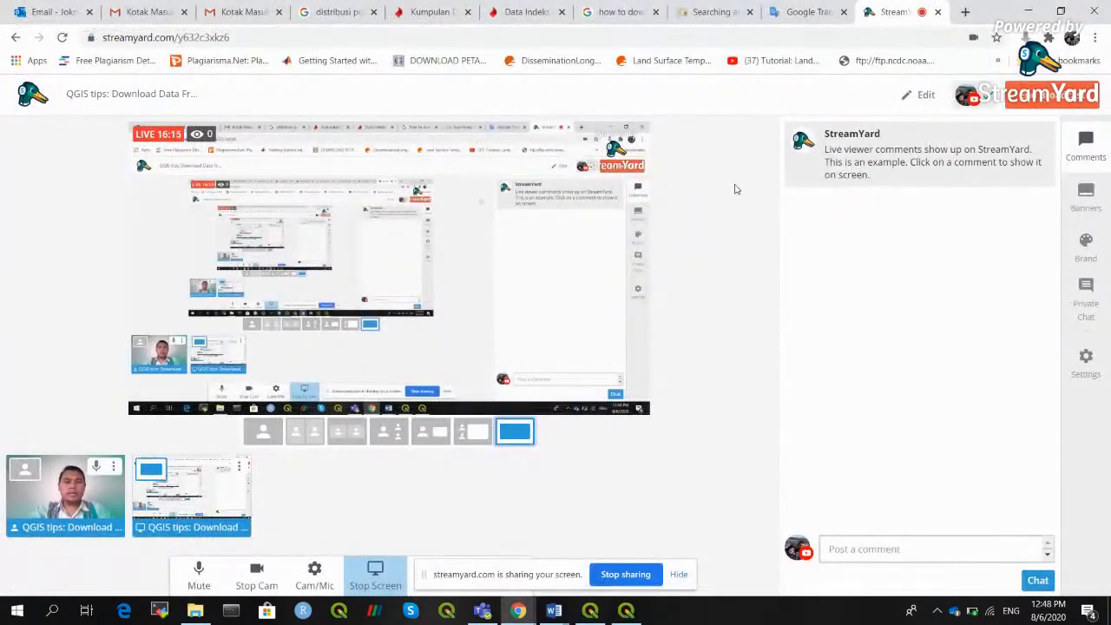
click(1028, 10)
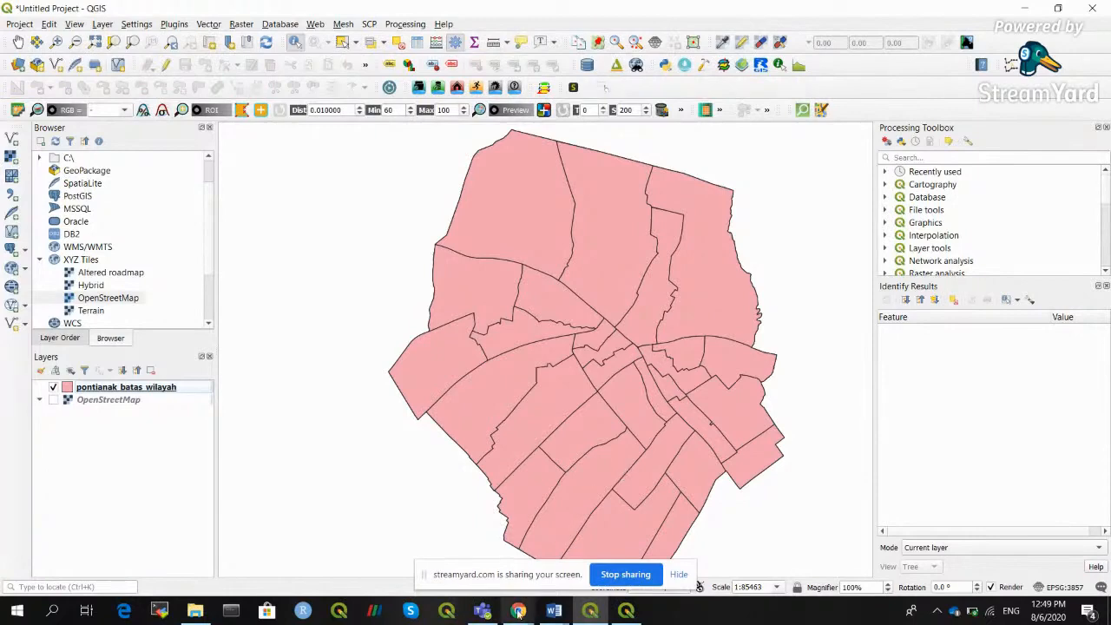
mouse_move(518, 612)
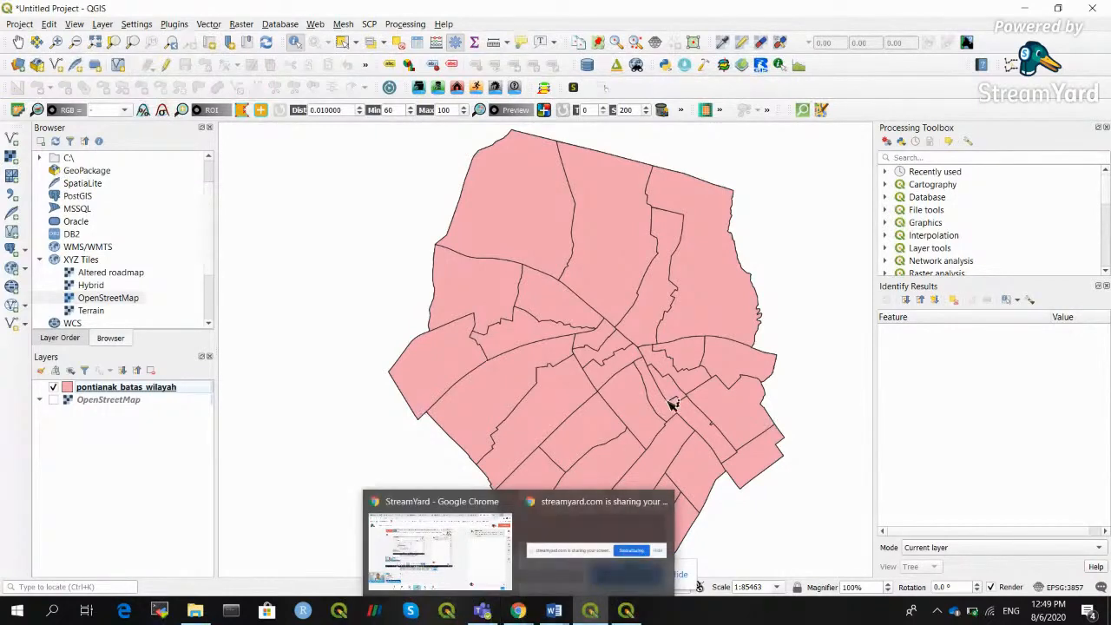
click(428, 553)
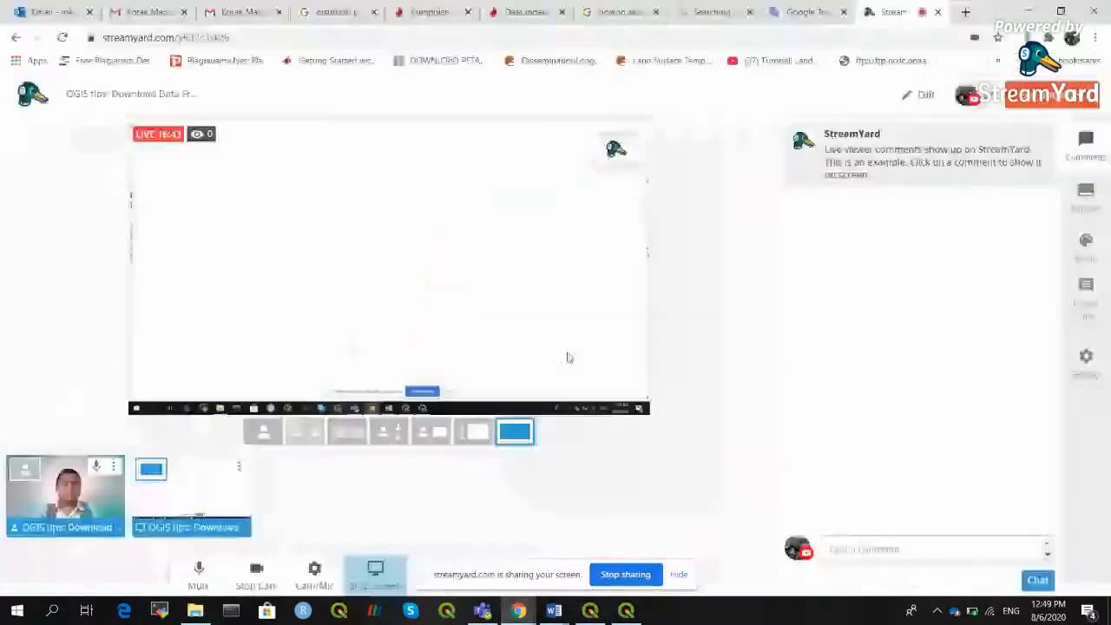